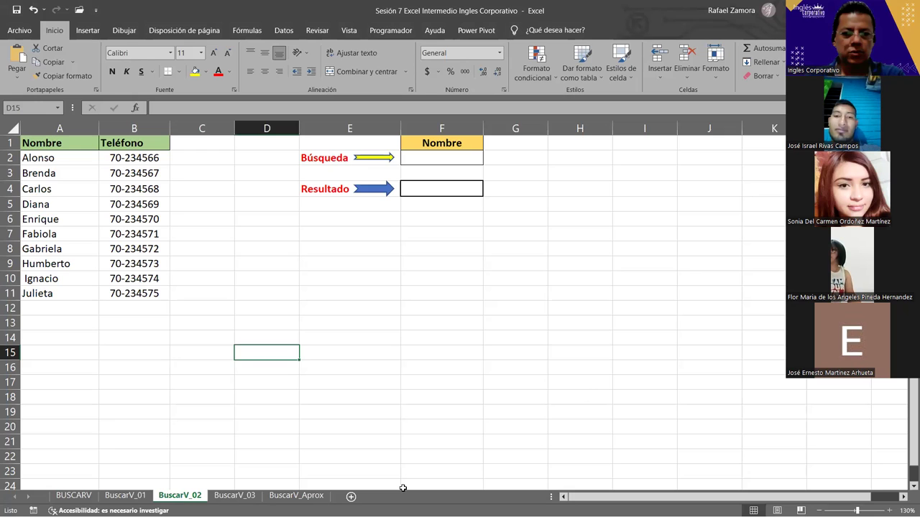
- Look over the BuscarV_02 sheet by selecting empty cells D7, G12 and D11
{"action": "key", "text": "Right"}
{"action": "key", "text": "Down"}
{"action": "key", "text": "Down"}
{"action": "key", "text": "Down"}
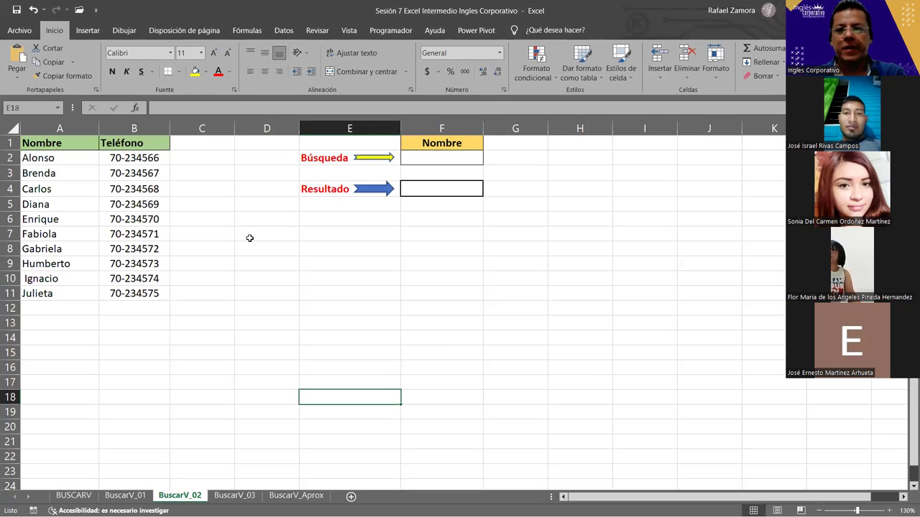
{"action": "left_click", "coordinate": [250, 238]}
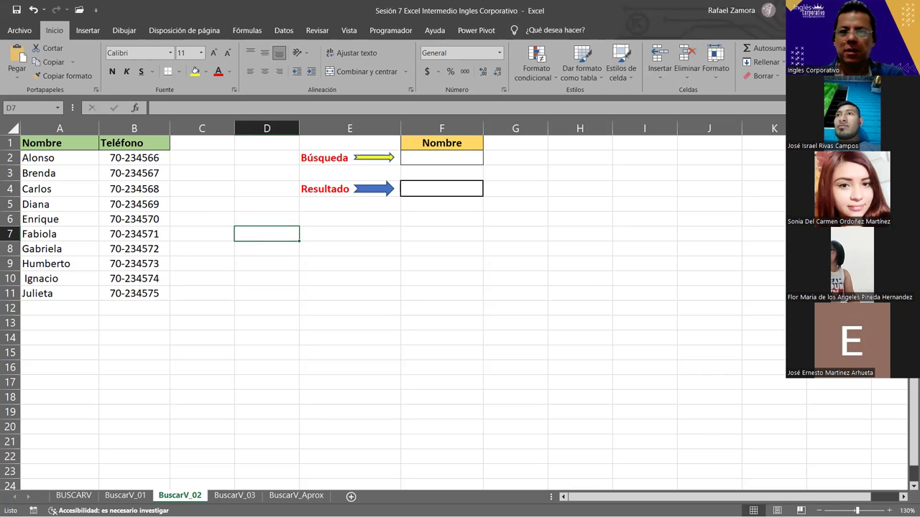
{"action": "left_click", "coordinate": [515, 308]}
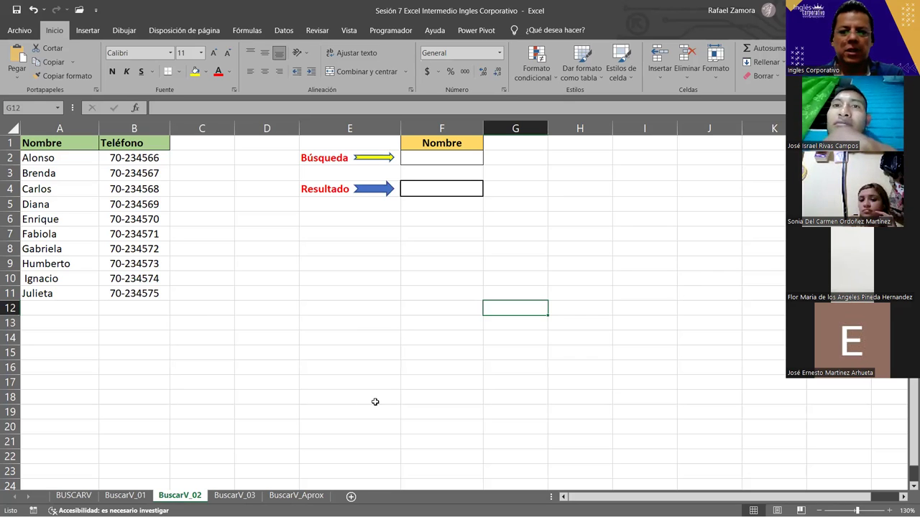
{"action": "left_click", "coordinate": [261, 287]}
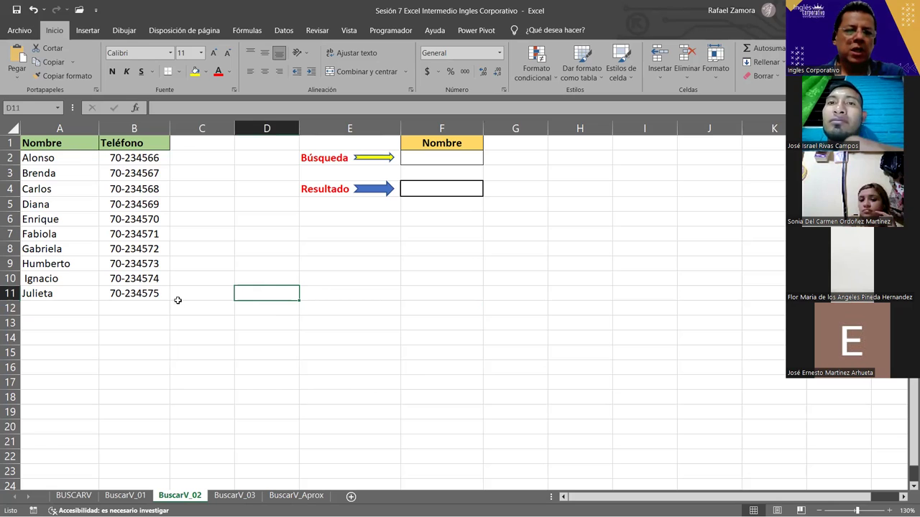
- Glance at BuscarV_01, return to BuscarV_02 and select the Búsqueda cell F2
{"action": "left_click", "coordinate": [134, 495]}
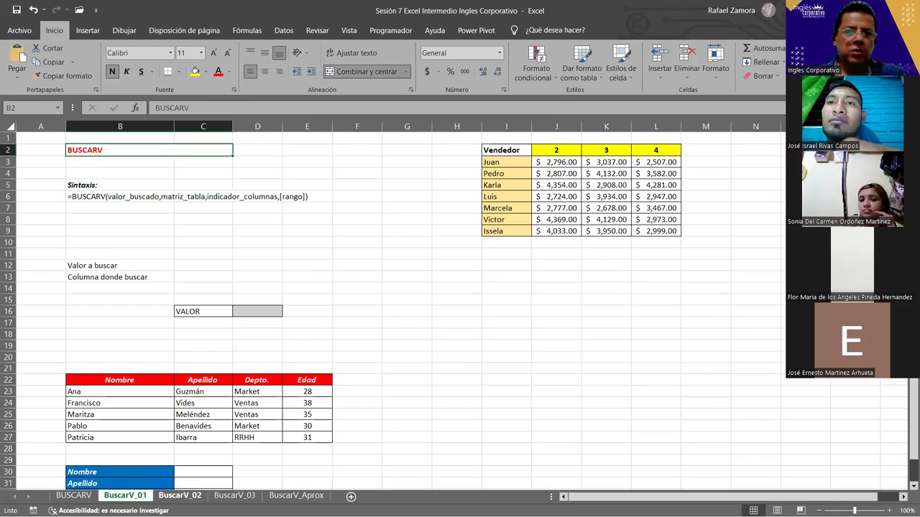
{"action": "left_click", "coordinate": [180, 495]}
{"action": "left_click", "coordinate": [228, 293]}
{"action": "left_click", "coordinate": [314, 223]}
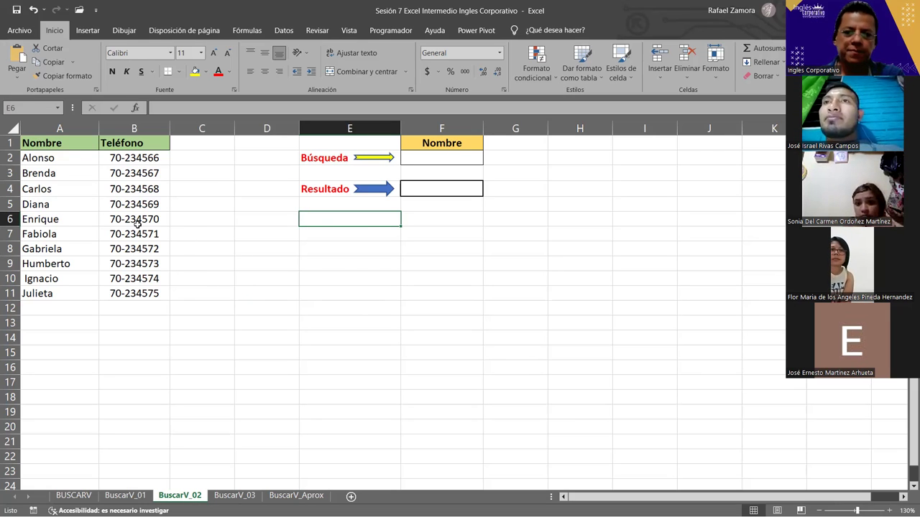
{"action": "left_click", "coordinate": [485, 308]}
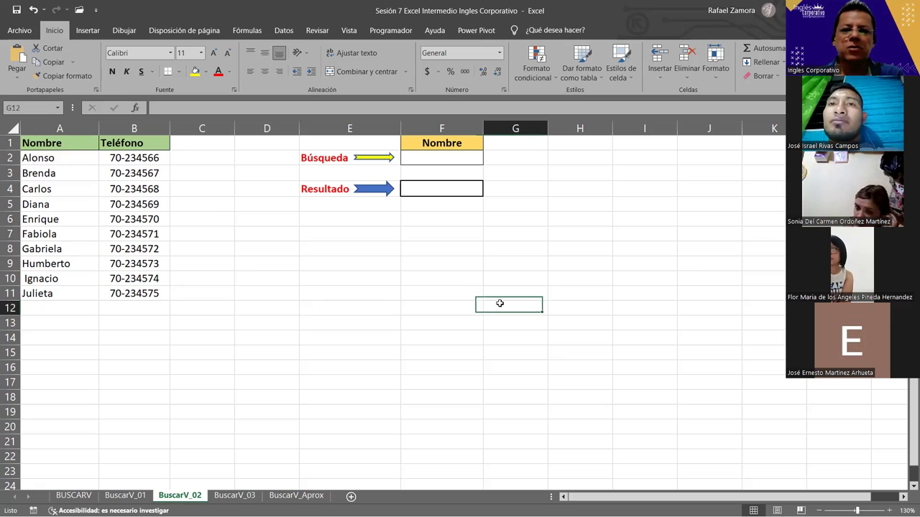
{"action": "left_click", "coordinate": [384, 279]}
{"action": "left_click", "coordinate": [278, 164]}
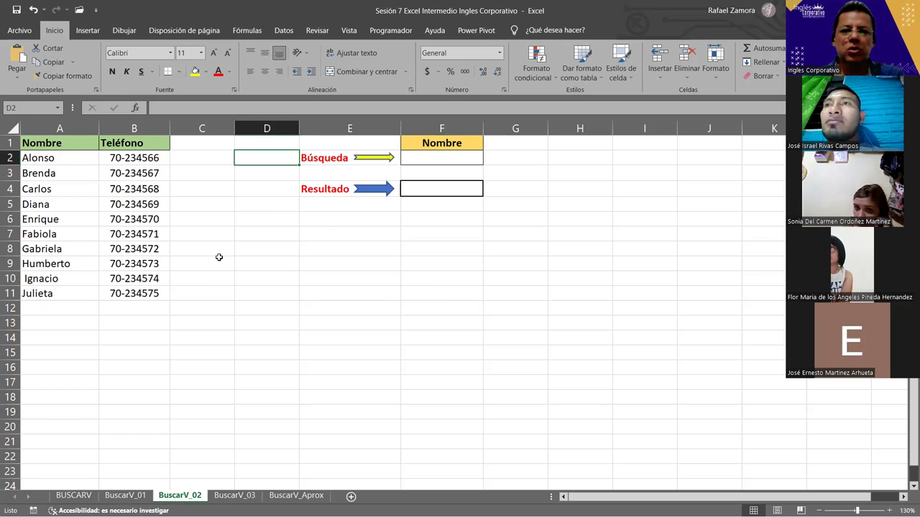
{"action": "left_click", "coordinate": [460, 163]}
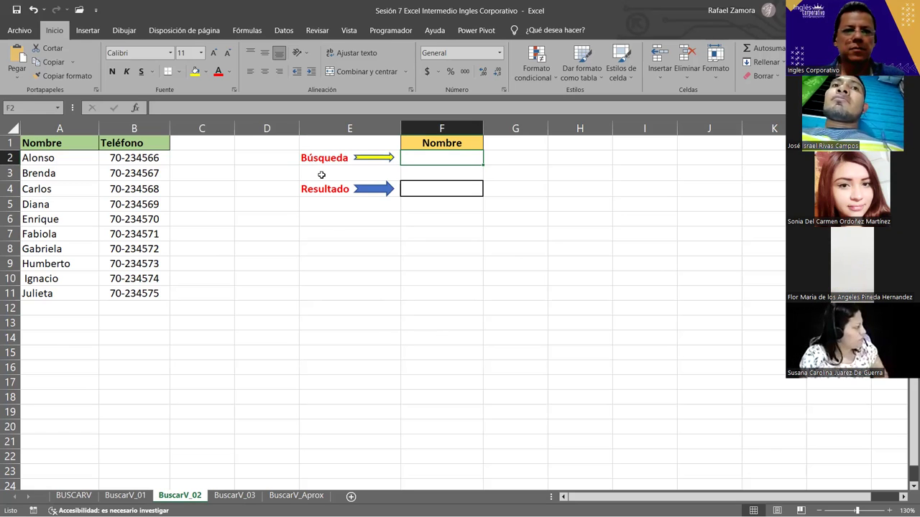
- Insert a WordArt banner reading 'EN PRACTICA'
{"action": "left_click", "coordinate": [87, 30]}
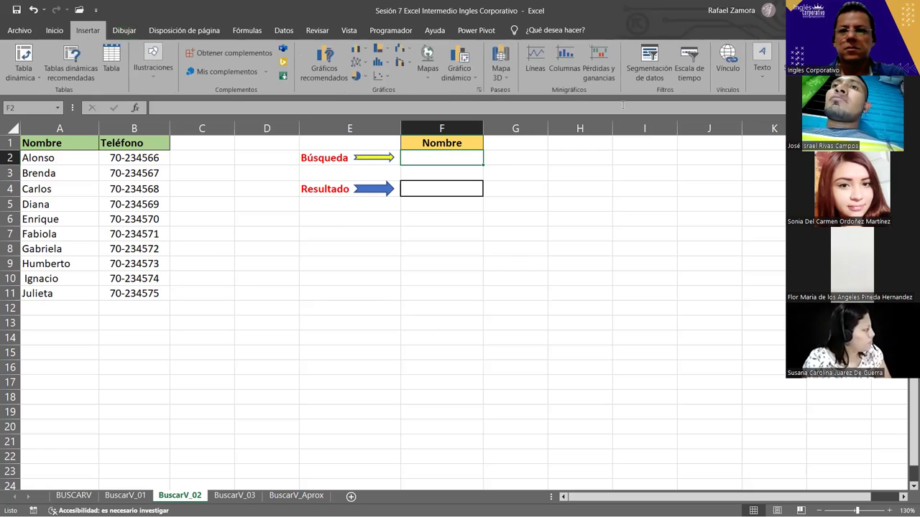
{"action": "left_click", "coordinate": [763, 68]}
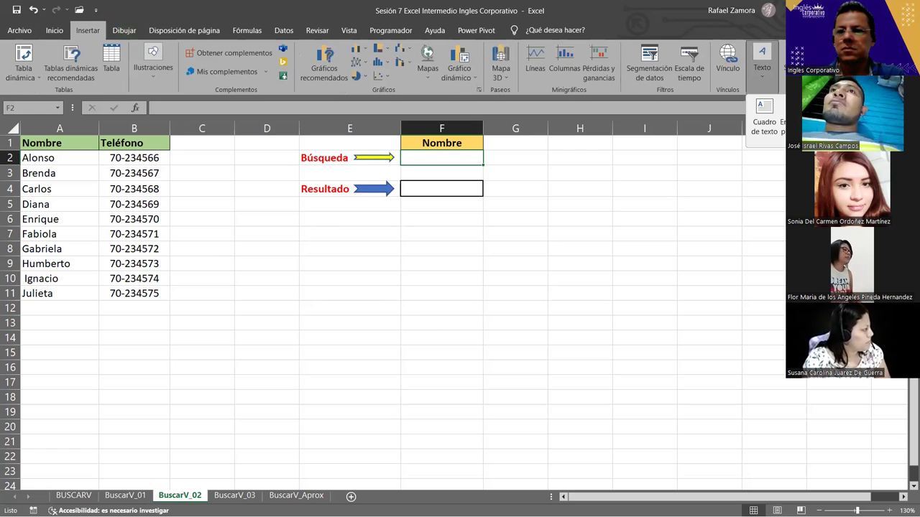
{"action": "left_click", "coordinate": [819, 172]}
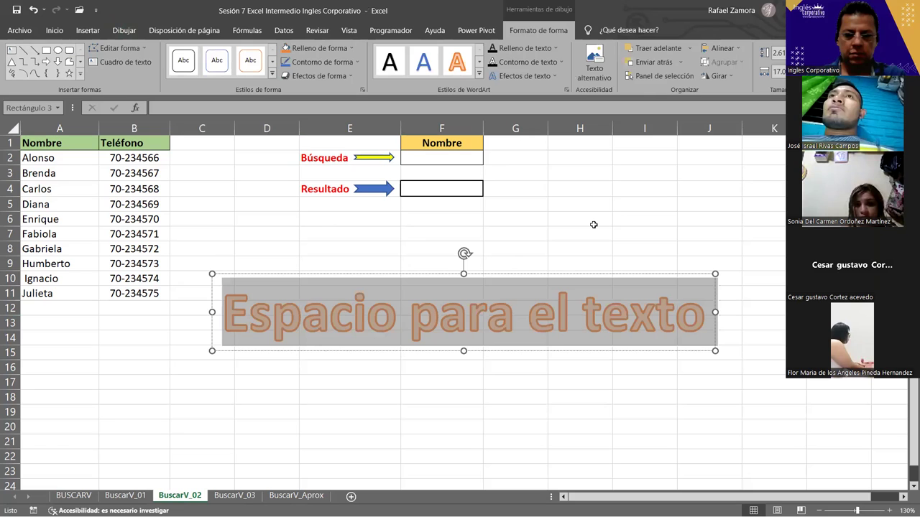
{"action": "type", "text": "EN PRACTI"}
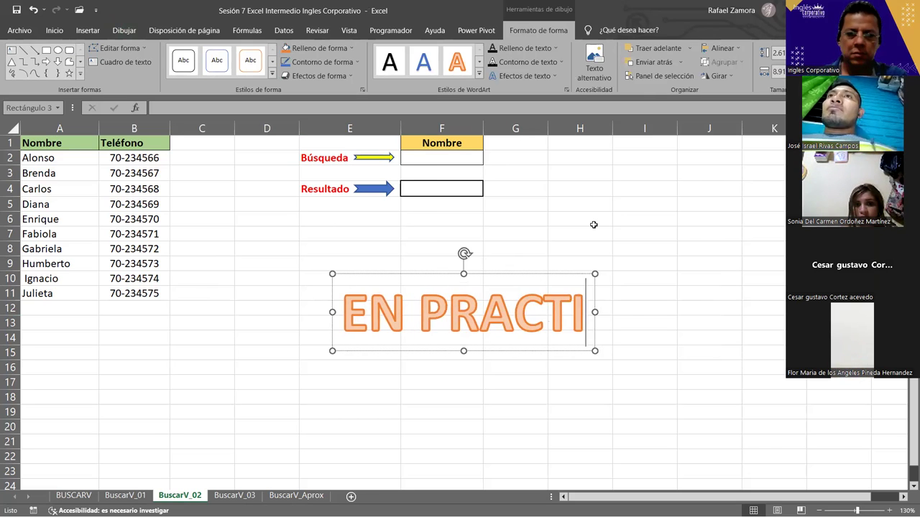
{"action": "type", "text": "CA"}
{"action": "left_click", "coordinate": [558, 274]}
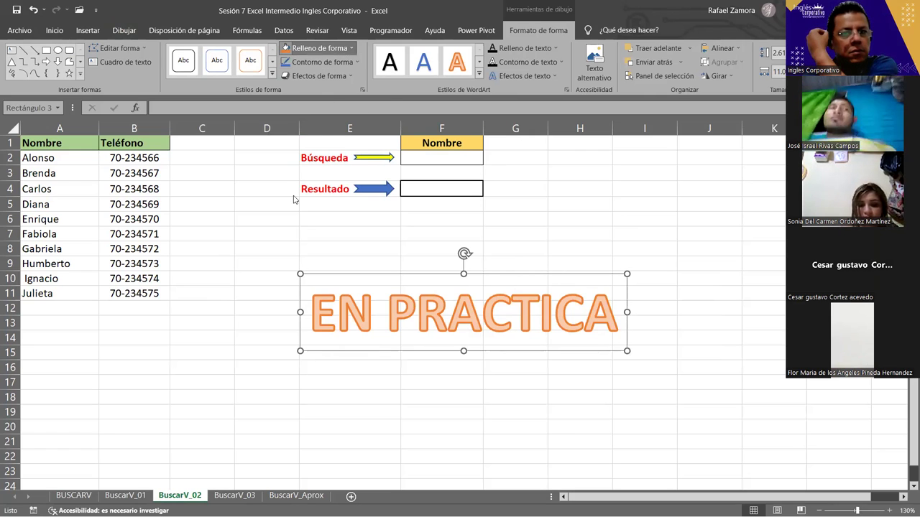
- Fill the banner red and make its EN PRACTICA lettering white
{"action": "left_click", "coordinate": [334, 49]}
{"action": "left_click", "coordinate": [295, 155]}
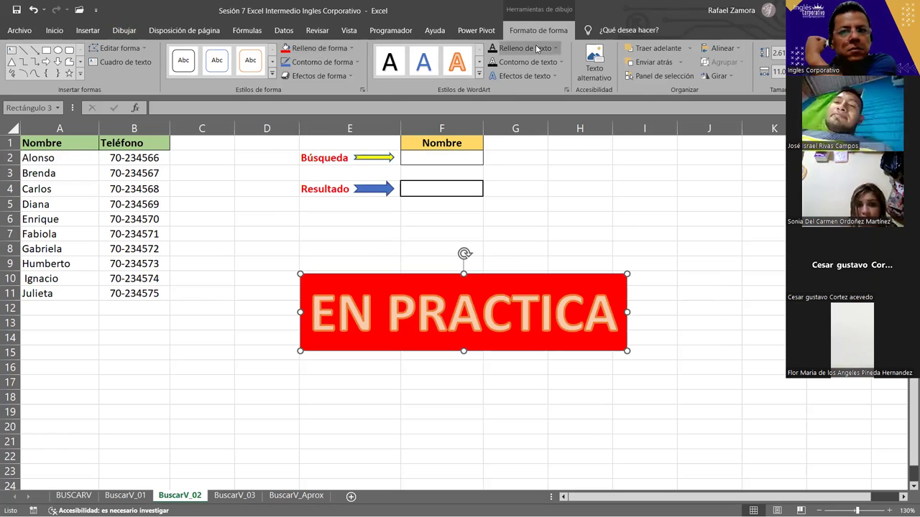
{"action": "left_click", "coordinate": [555, 48]}
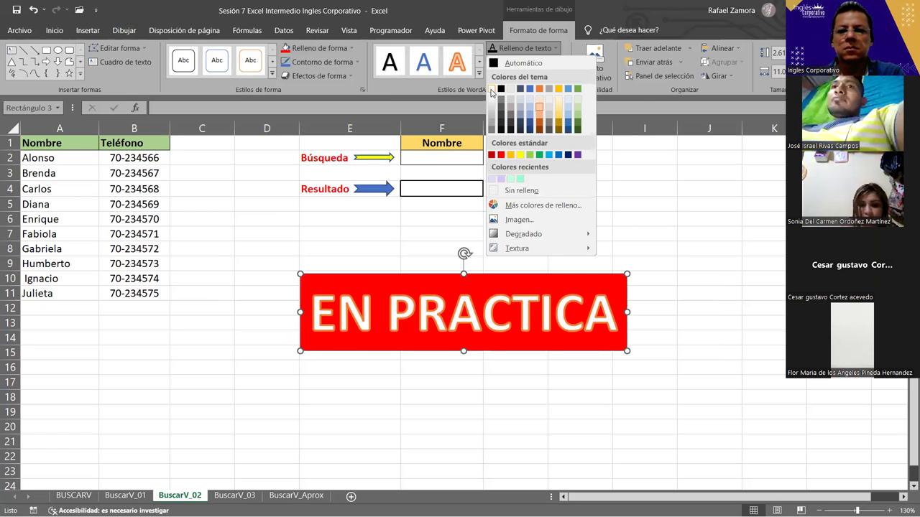
{"action": "left_click", "coordinate": [493, 90]}
- Move the EN PRACTICA banner slightly lower and deselect it
{"action": "left_click_drag", "start_coordinate": [487, 277], "coordinate": [487, 301]}
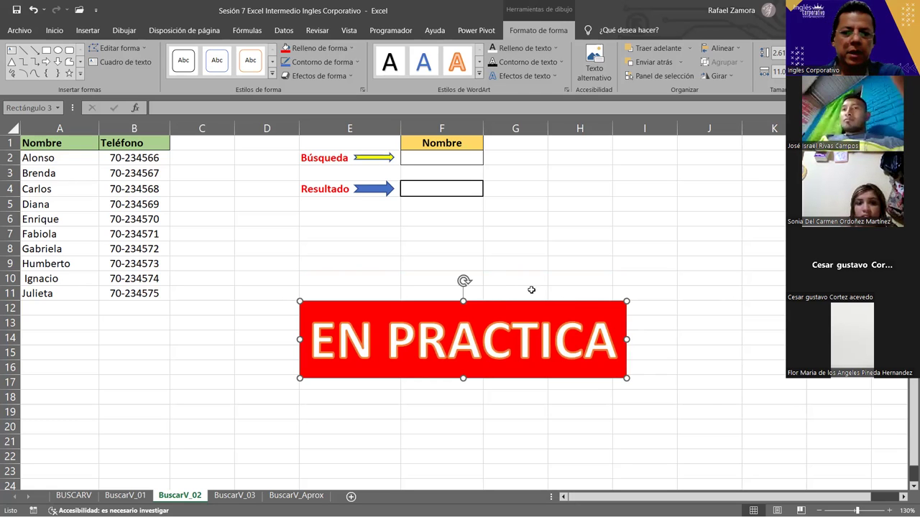
{"action": "left_click", "coordinate": [663, 351]}
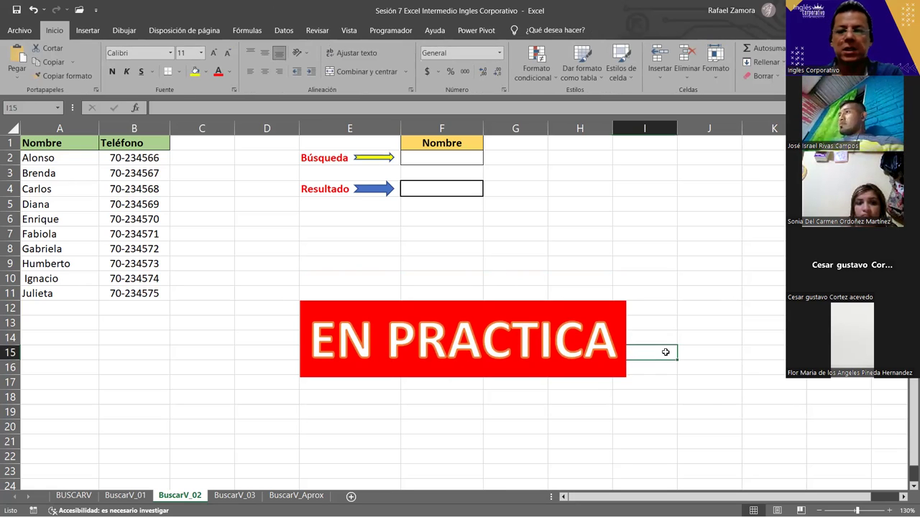
{"action": "left_click", "coordinate": [626, 320]}
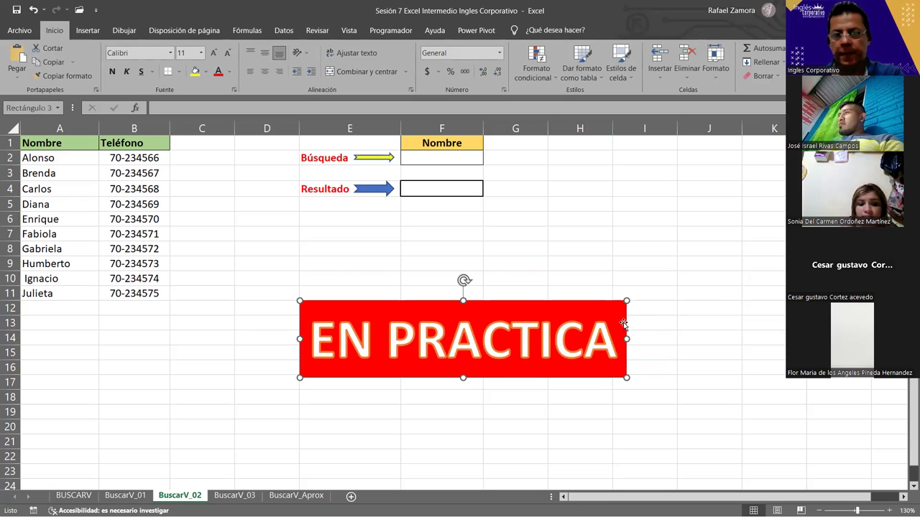
{"action": "left_click", "coordinate": [660, 365]}
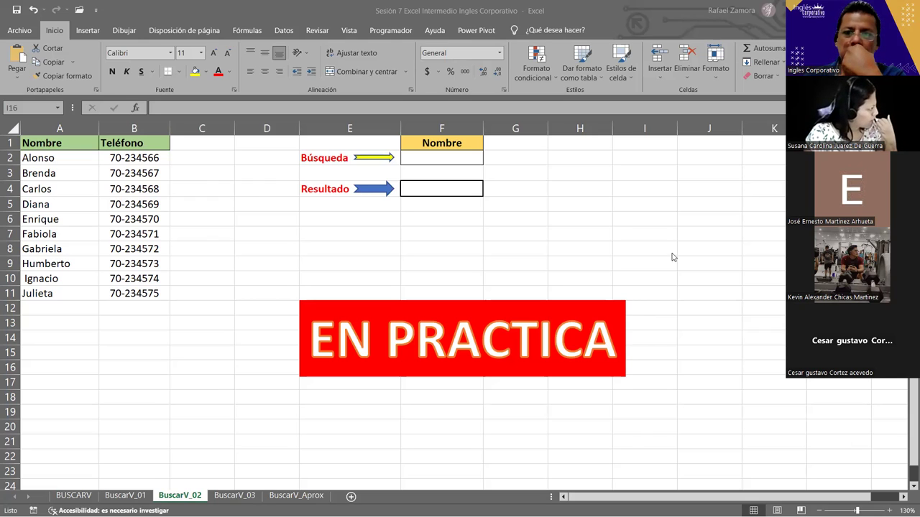
- Bring the BuscarV_02 workbook window back into focus to review its Búsqueda/Resultado layout
{"action": "left_click", "coordinate": [674, 191]}
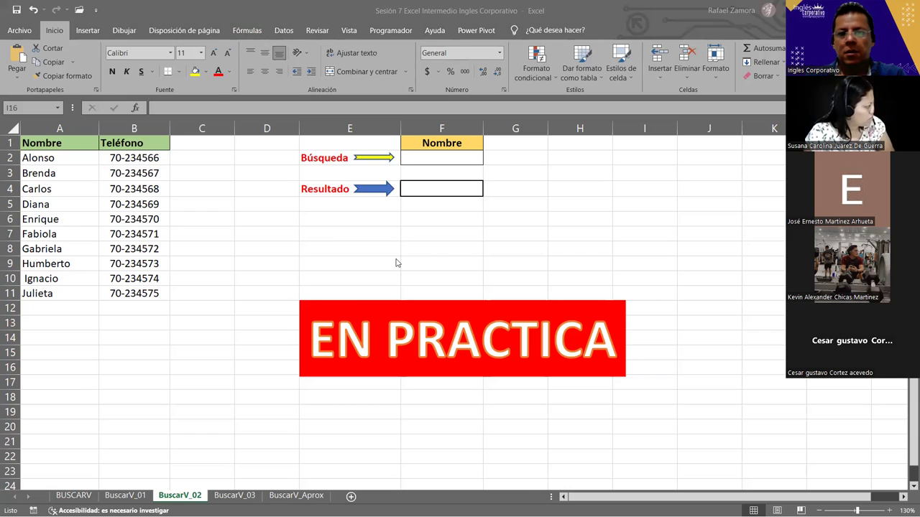
{"action": "left_click", "coordinate": [215, 88]}
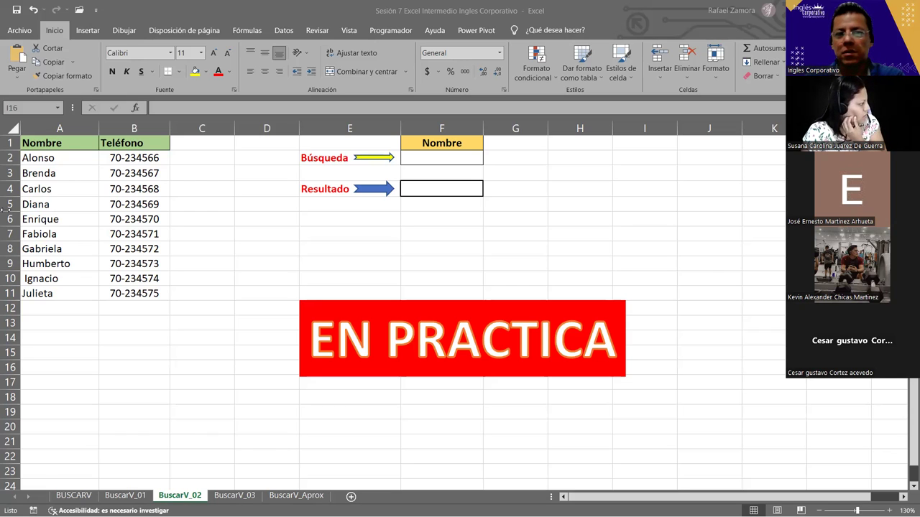
{"action": "left_click", "coordinate": [489, 230]}
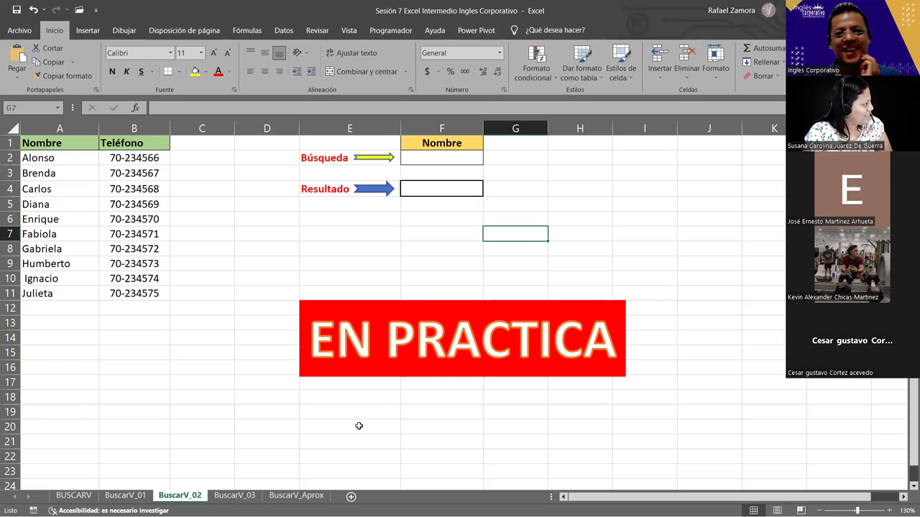
{"action": "left_click", "coordinate": [290, 364]}
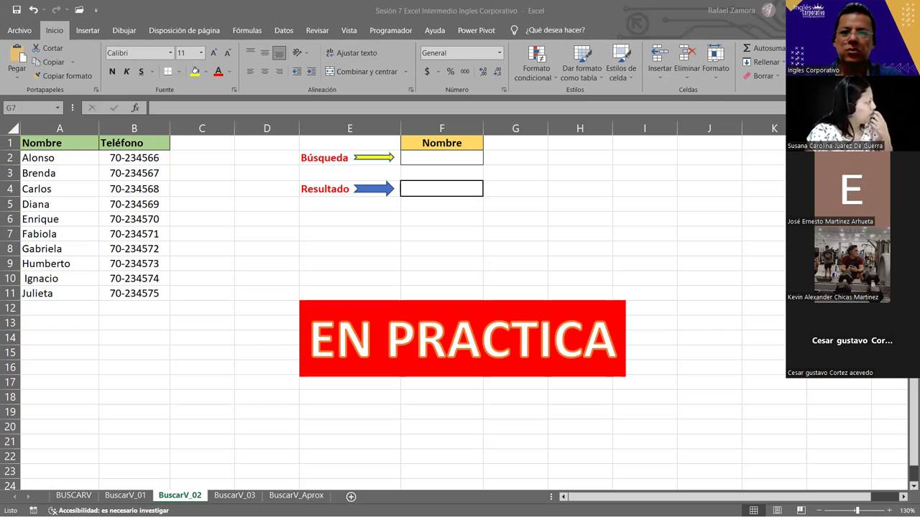
{"action": "left_click", "coordinate": [284, 34]}
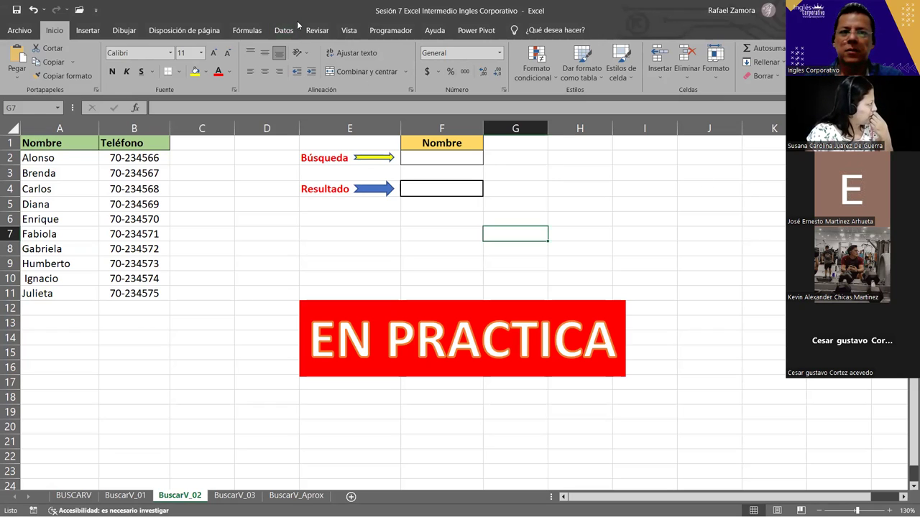
- Show the Datos ribbon commands and move the cell selection left and down
{"action": "left_click", "coordinate": [284, 30]}
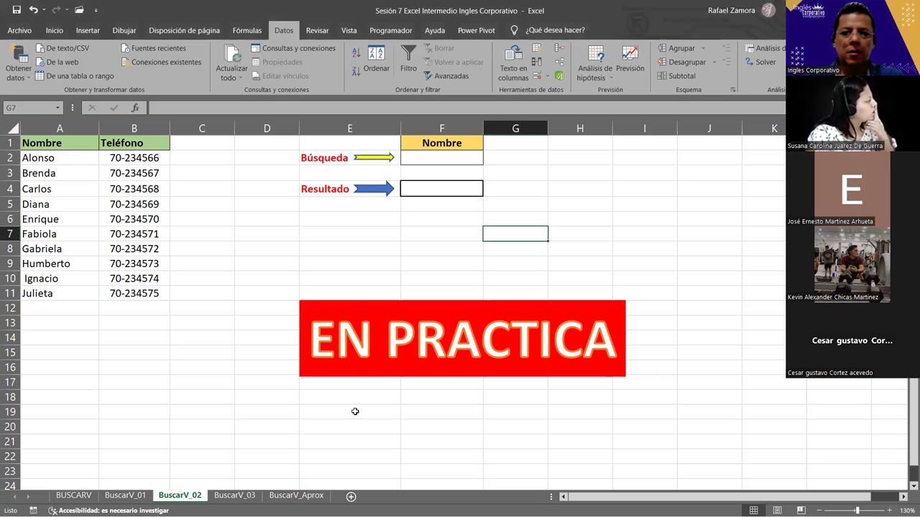
{"action": "key", "text": "Left"}
{"action": "key", "text": "Down"}
{"action": "key", "text": "Down"}
{"action": "key", "text": "Down"}
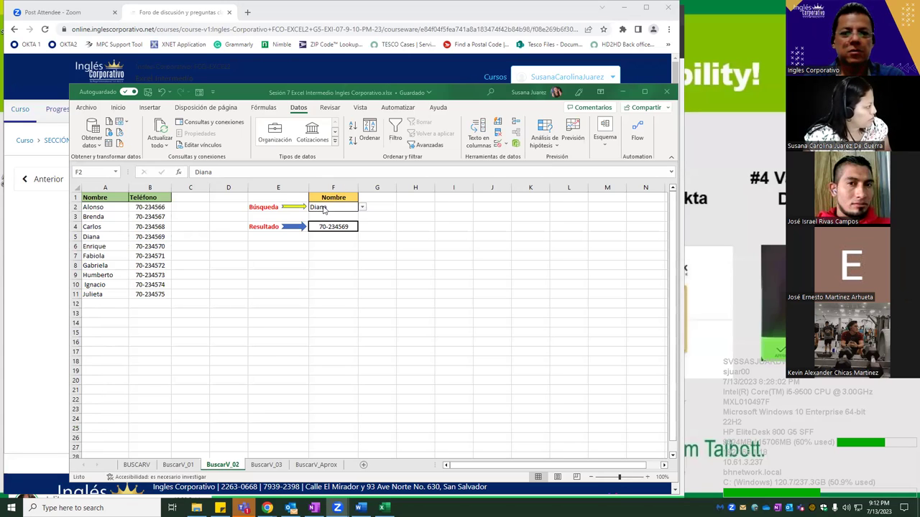
- Check result cell F4, then pick Alonso and then Enrique from the F2 dropdown
{"action": "left_click", "coordinate": [324, 227]}
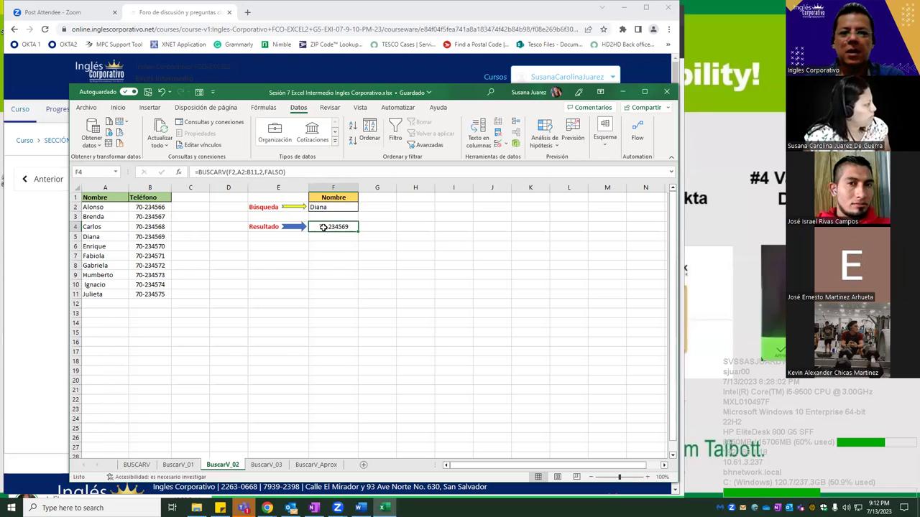
{"action": "left_click", "coordinate": [321, 206]}
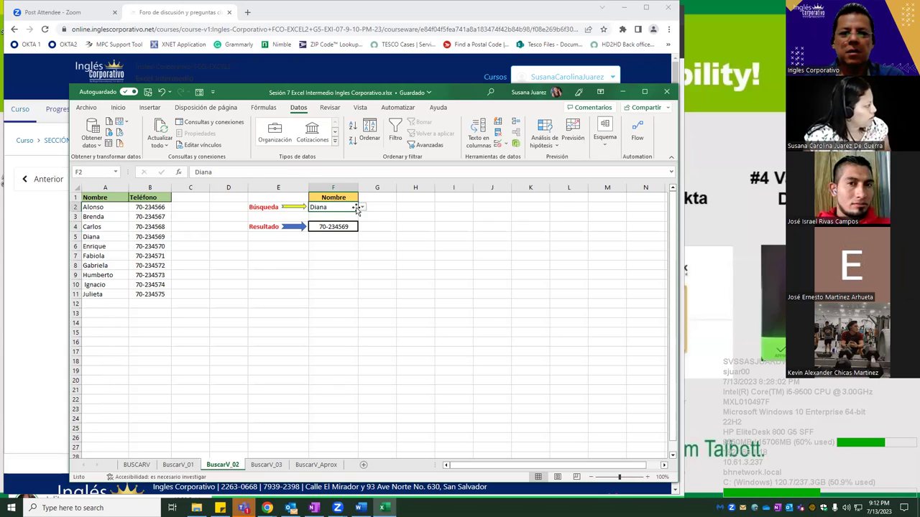
{"action": "left_click", "coordinate": [362, 209]}
{"action": "left_click", "coordinate": [349, 215]}
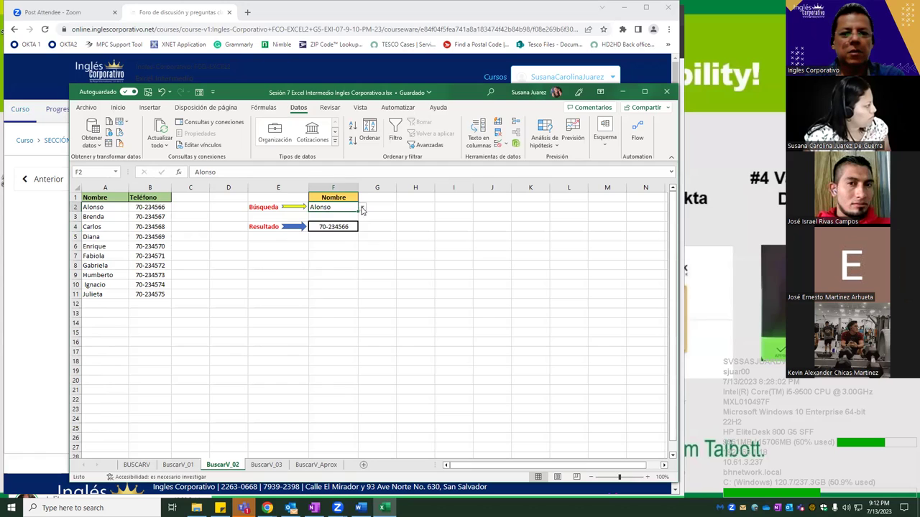
{"action": "left_click", "coordinate": [362, 208]}
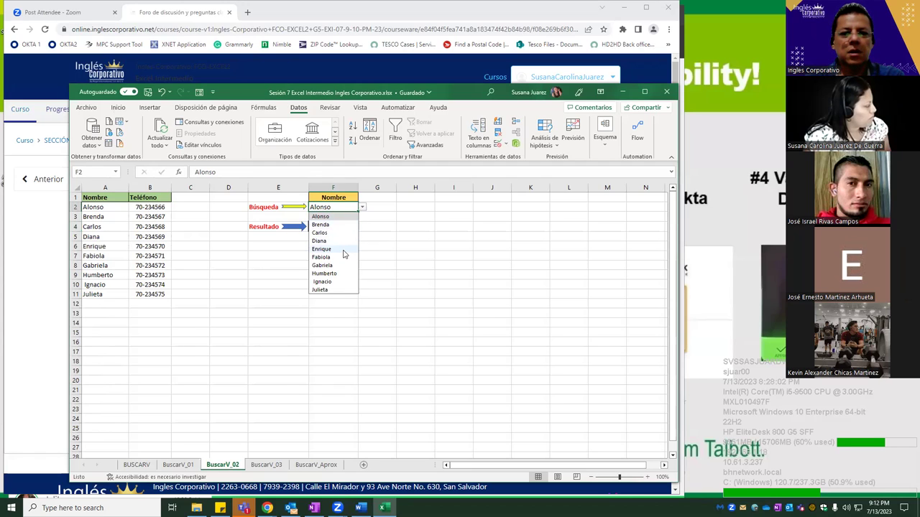
{"action": "left_click", "coordinate": [321, 250]}
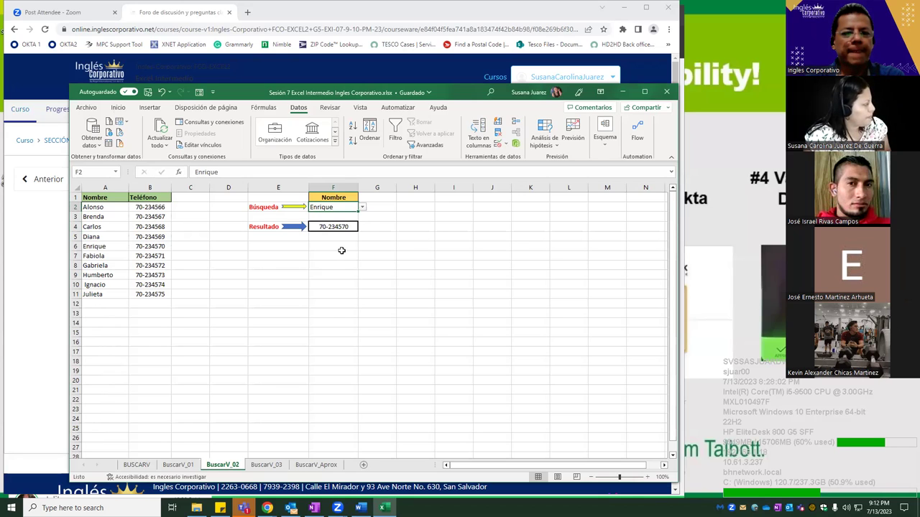
- Pick Humberto, then Ignacio in F2, and reveal F4's BUSCARV formula
{"action": "left_click", "coordinate": [362, 207]}
{"action": "left_click", "coordinate": [333, 271]}
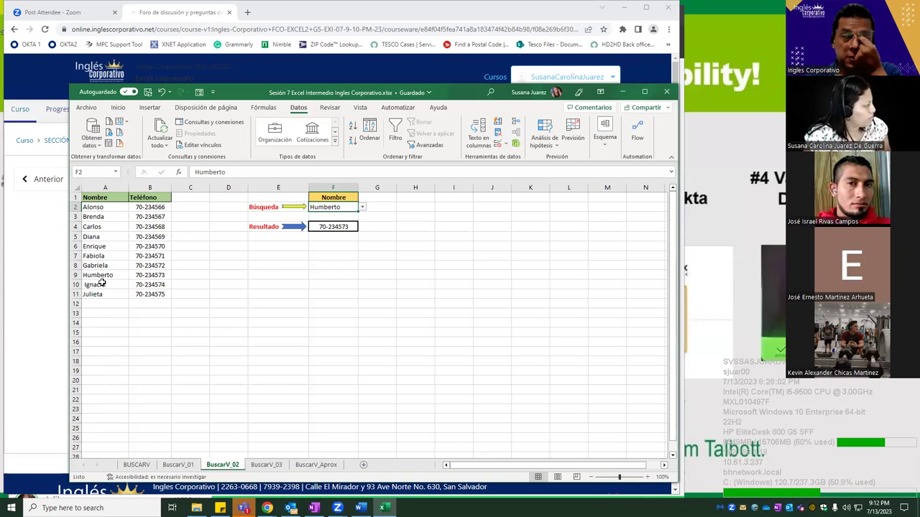
{"action": "left_click", "coordinate": [362, 207]}
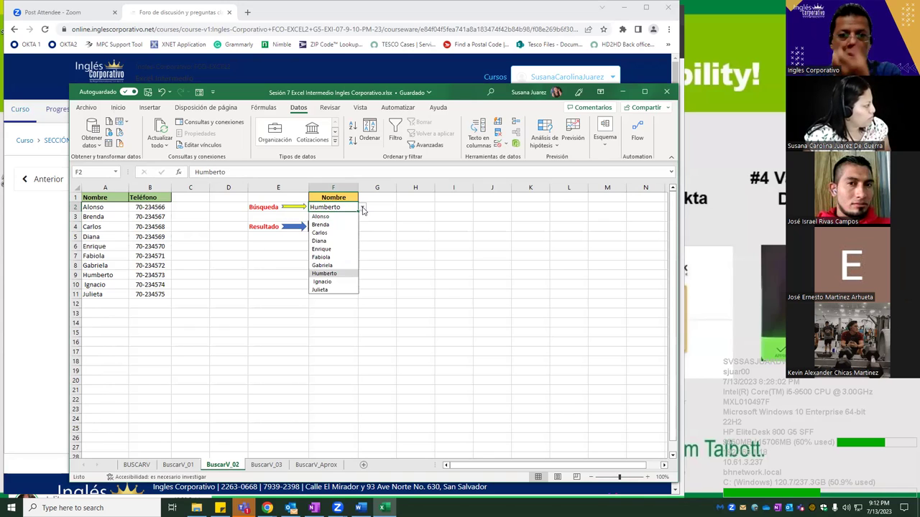
{"action": "left_click", "coordinate": [338, 284]}
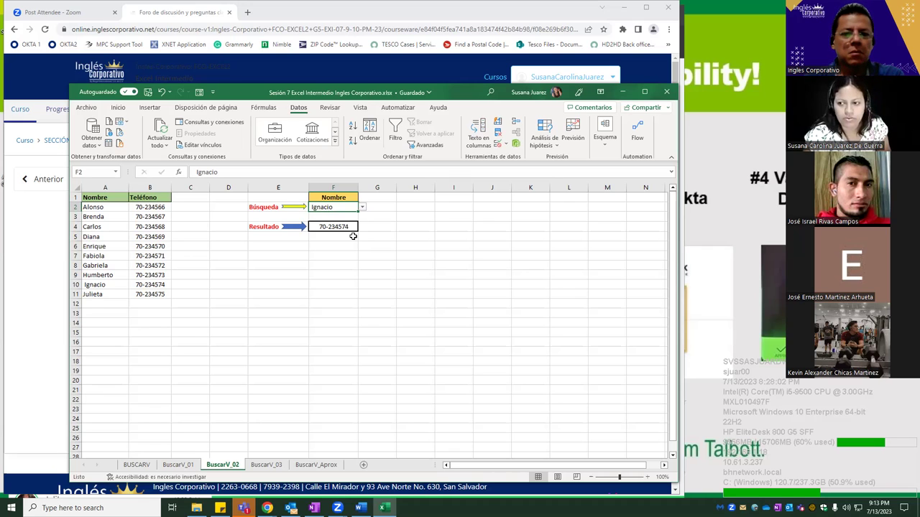
{"action": "double_click", "coordinate": [347, 227]}
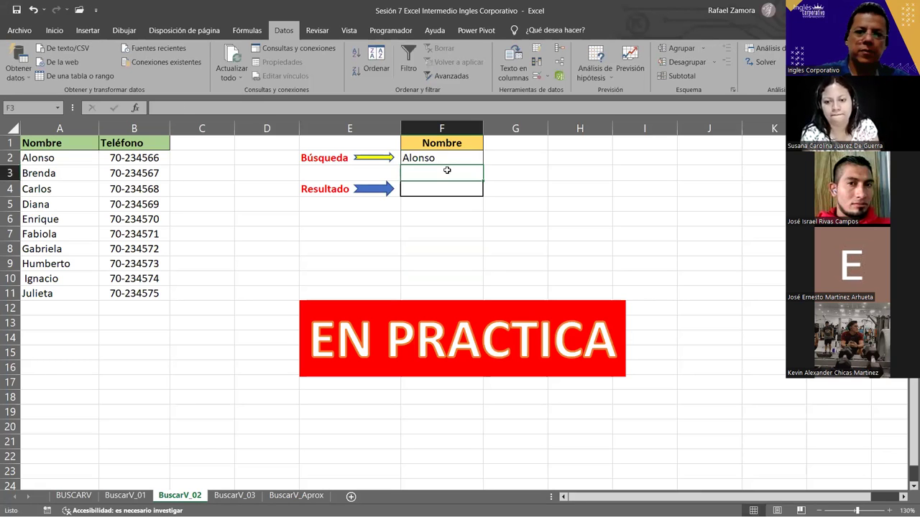
{"action": "type", "text": "="}
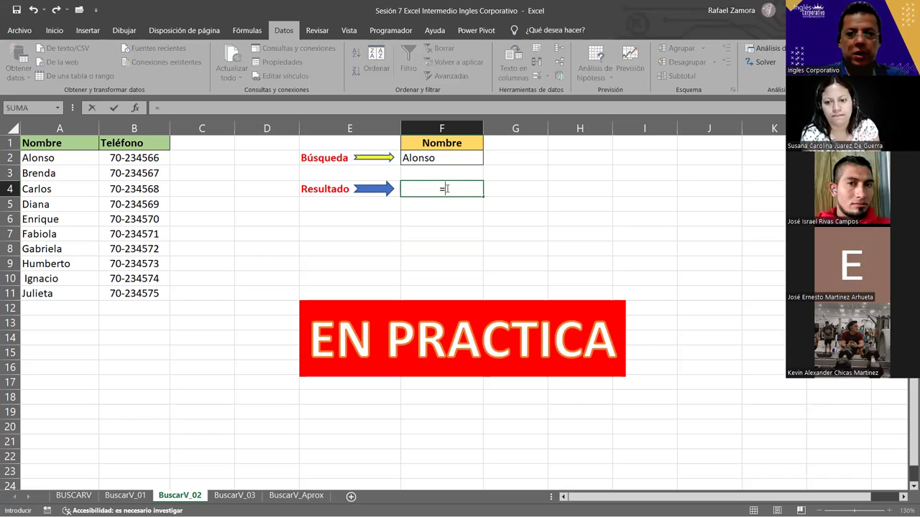
{"action": "type", "text": "busca"}
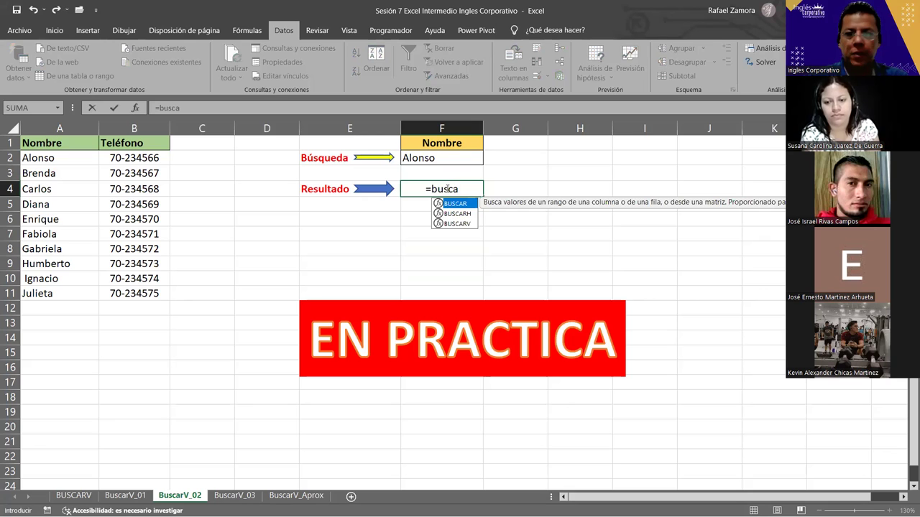
{"action": "double_click", "coordinate": [455, 223]}
{"action": "left_click", "coordinate": [451, 159]}
{"action": "type", "text": ","}
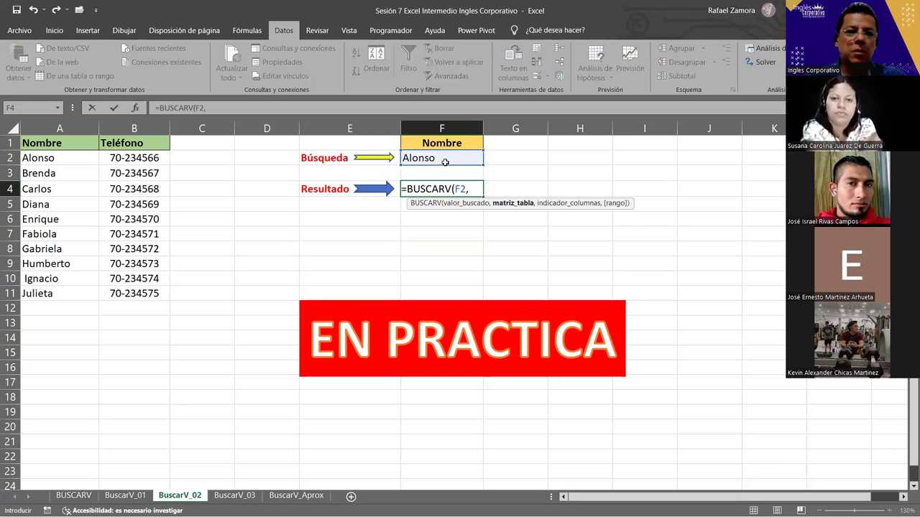
{"action": "left_click", "coordinate": [69, 157]}
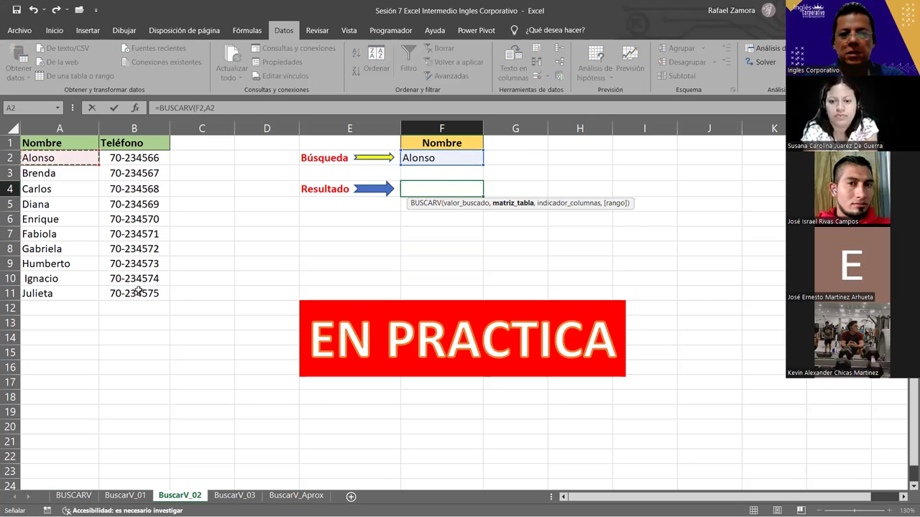
{"action": "left_click_drag", "start_coordinate": [139, 291], "coordinate": [138, 290]}
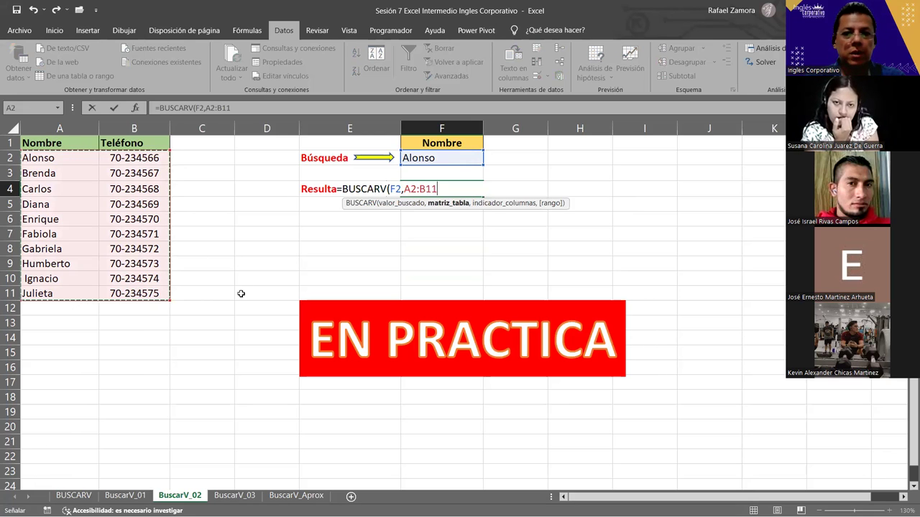
{"action": "type", "text": ",2"}
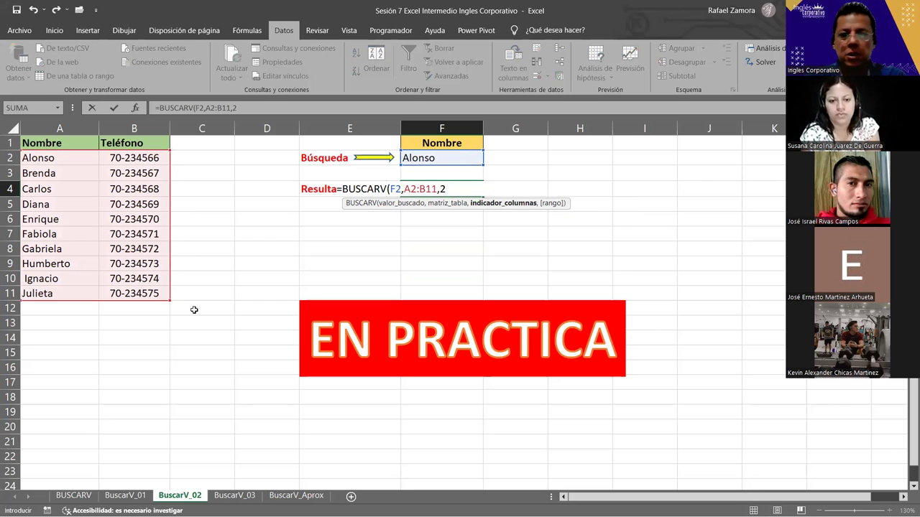
{"action": "type", "text": ","}
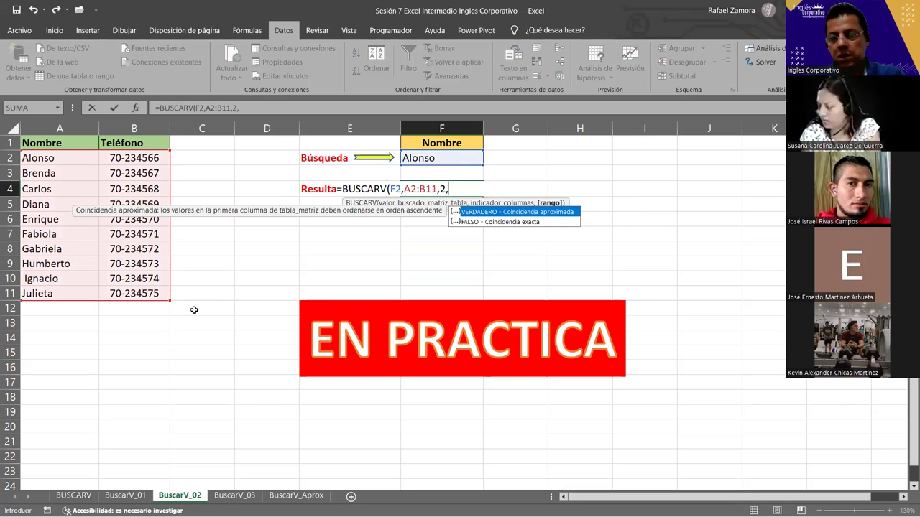
{"action": "type", "text": "0"}
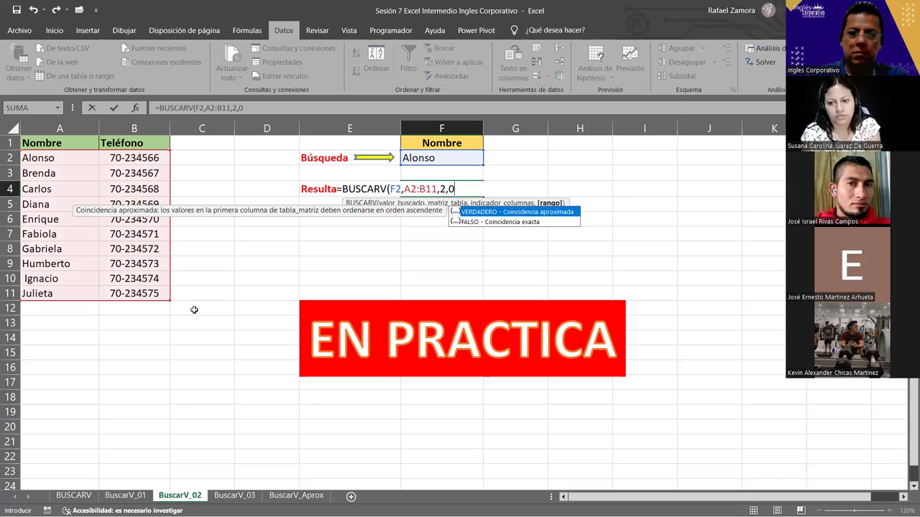
{"action": "type", "text": ")"}
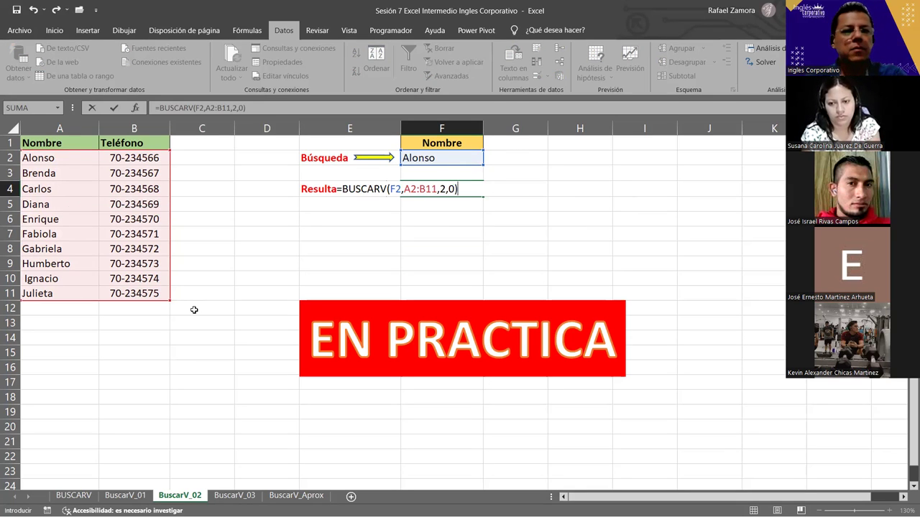
{"action": "key", "text": "Return"}
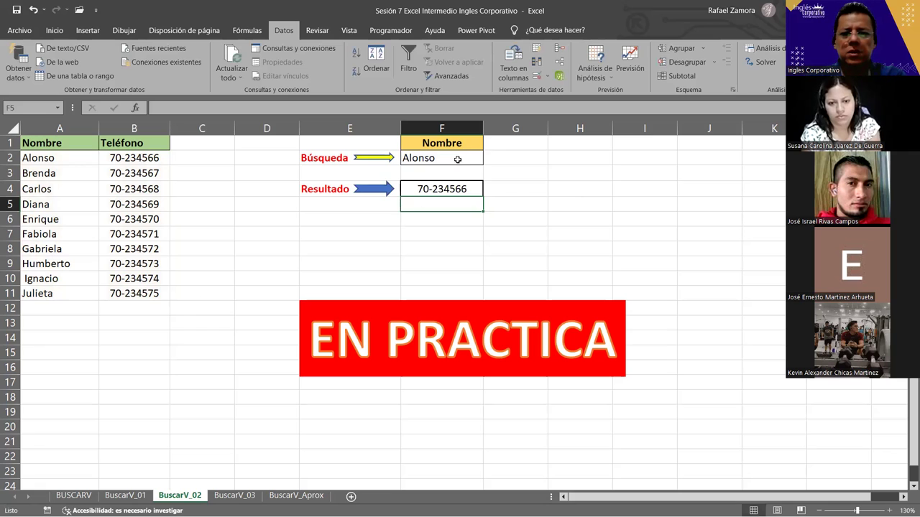
{"action": "left_click", "coordinate": [457, 158]}
- Enter Carlos, then Diana, as the search name in F2
{"action": "type", "text": "Carlos"}
{"action": "key", "text": "Return"}
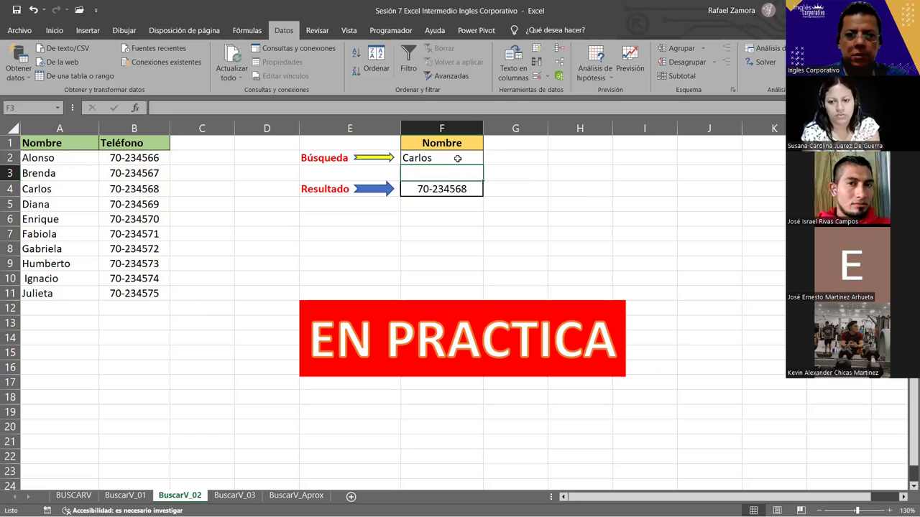
{"action": "type", "text": "Di"}
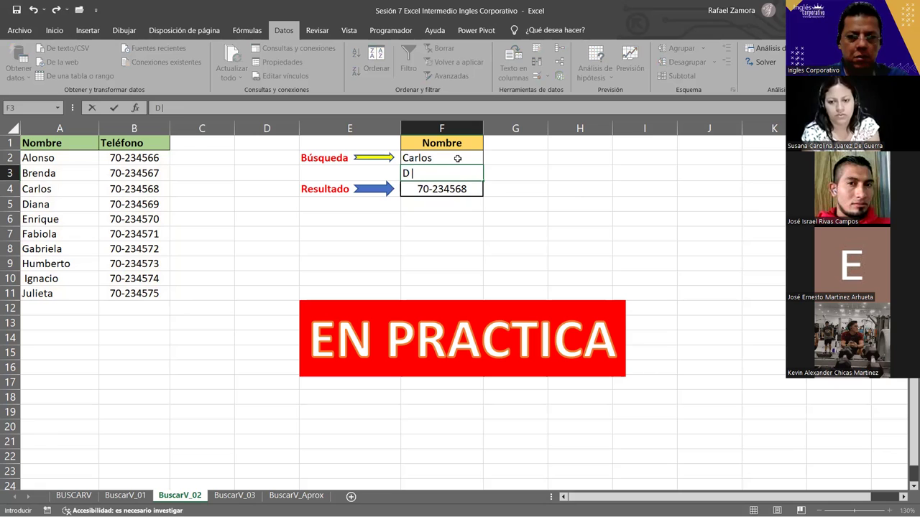
{"action": "key", "text": "Escape"}
{"action": "left_click", "coordinate": [457, 158]}
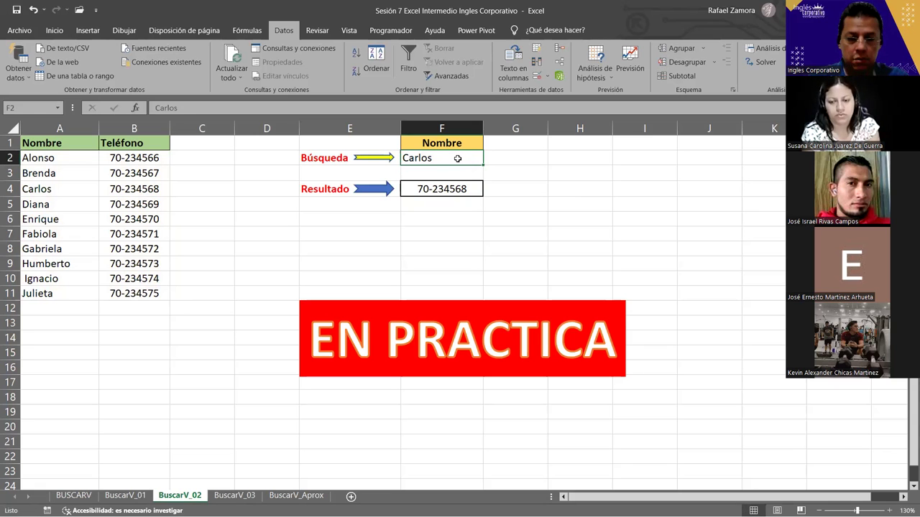
{"action": "type", "text": "Diana"}
{"action": "key", "text": "ctrl+Return"}
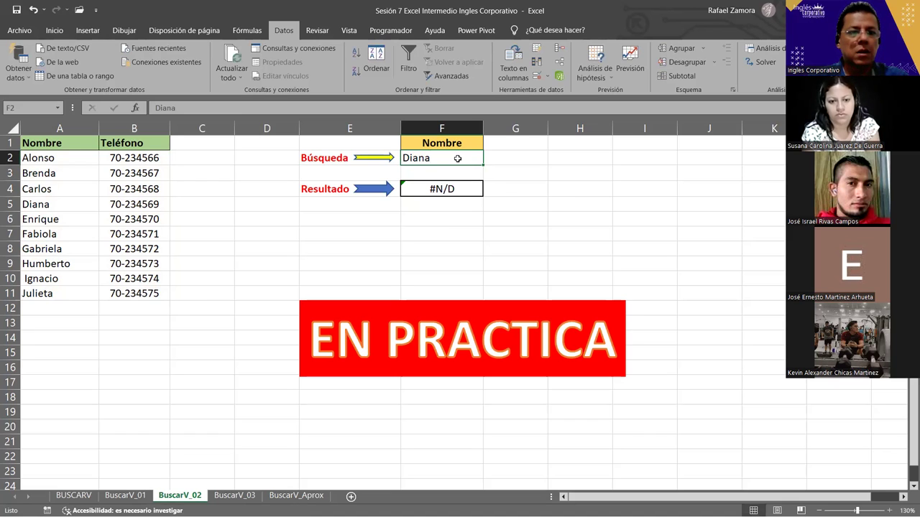
- Enter Enrique as the search name in F2, correcting the typos
{"action": "type", "text": "Enbrique"}
{"action": "key", "text": "BackSpace"}
{"action": "key", "text": "BackSpace"}
{"action": "key", "text": "BackSpace"}
{"action": "key", "text": "BackSpace"}
{"action": "key", "text": "BackSpace"}
{"action": "key", "text": "BackSpace"}
{"action": "type", "text": "ri"}
{"action": "key", "text": "Tab"}
{"action": "type", "text": "qu"}
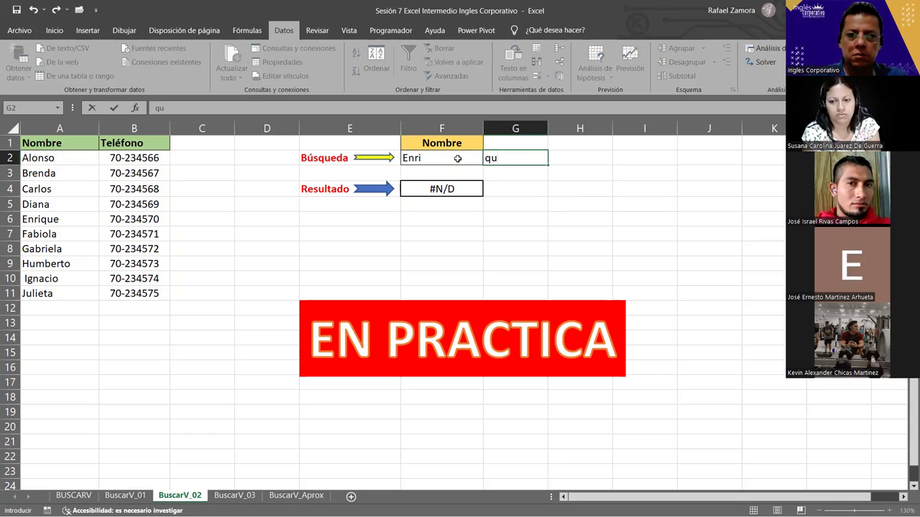
{"action": "key", "text": "Escape"}
{"action": "left_click", "coordinate": [457, 158]}
{"action": "type", "text": "Enrique"}
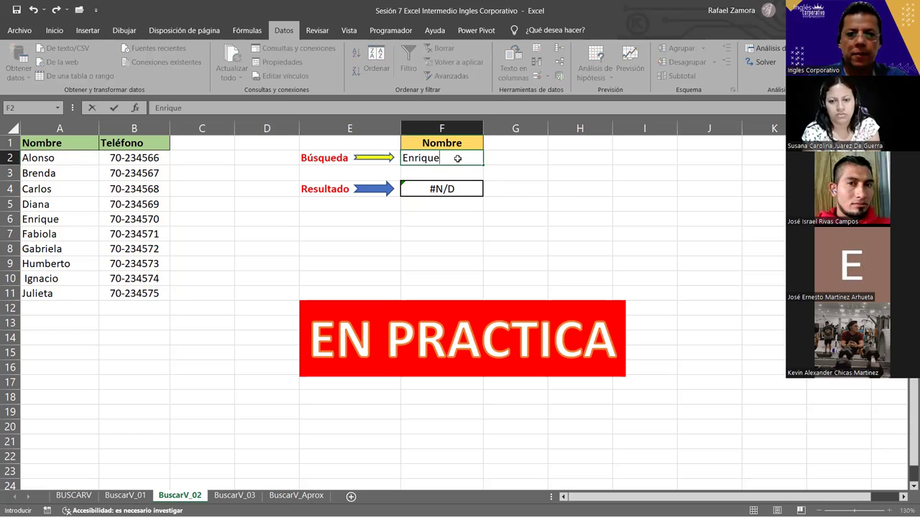
{"action": "key", "text": "ctrl+Return"}
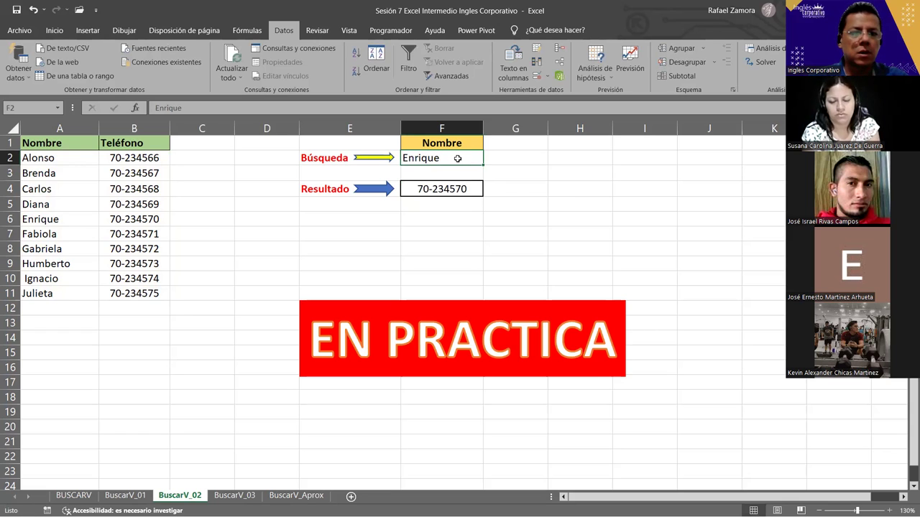
{"action": "type", "text": "Fabiola"}
{"action": "key", "text": "ctrl+Return"}
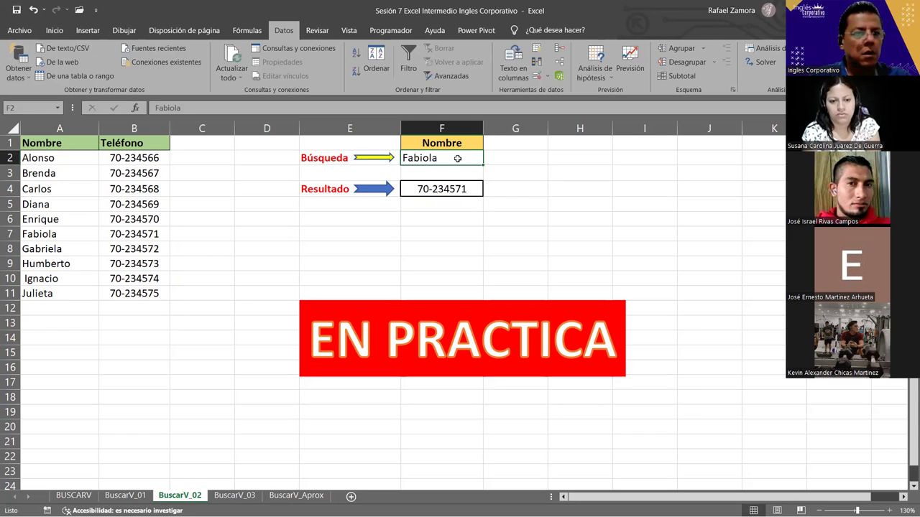
{"action": "type", "text": "Ignacio"}
{"action": "key", "text": "ctrl+Return"}
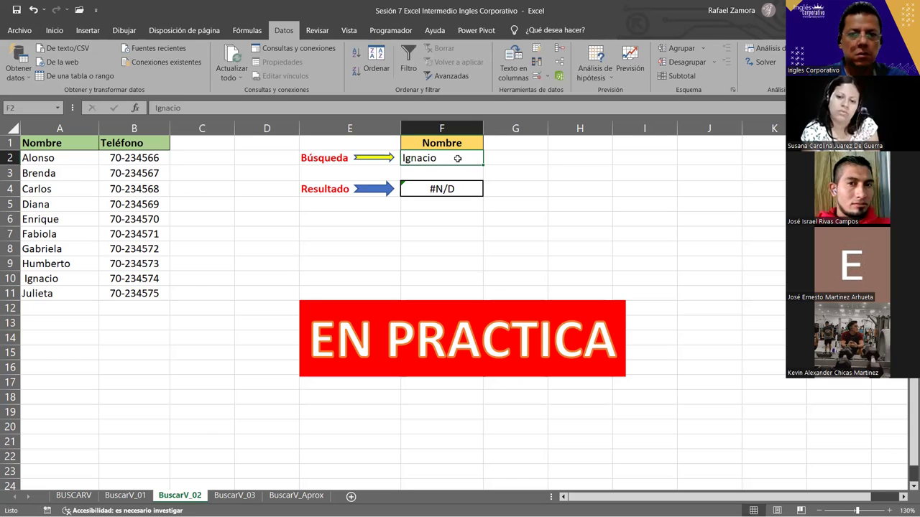
{"action": "type", "text": "Julieta"}
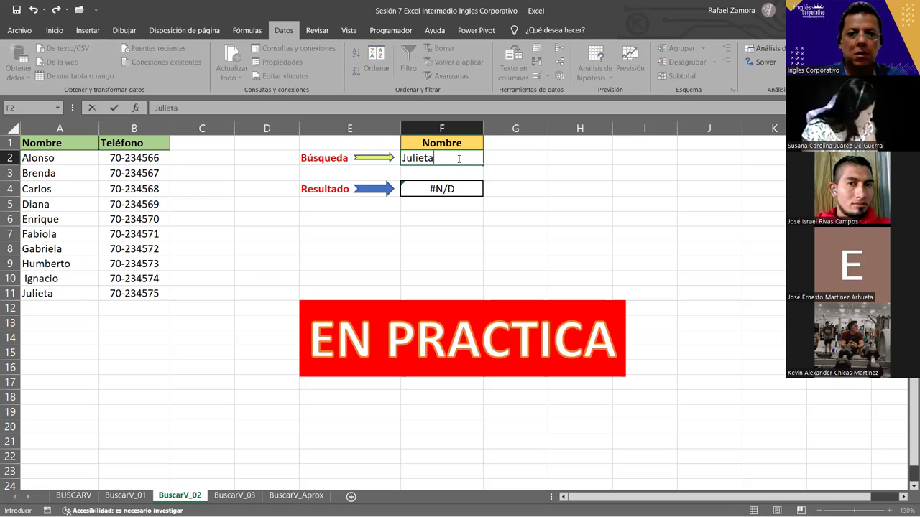
{"action": "key", "text": "ctrl+Return"}
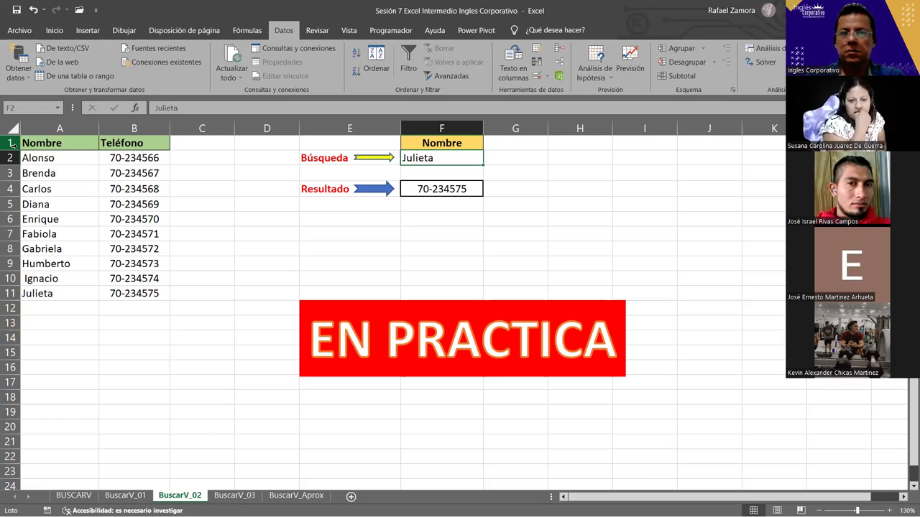
- Enter Diana in F2, leaving F4 showing #N/D
{"action": "type", "text": "Diana"}
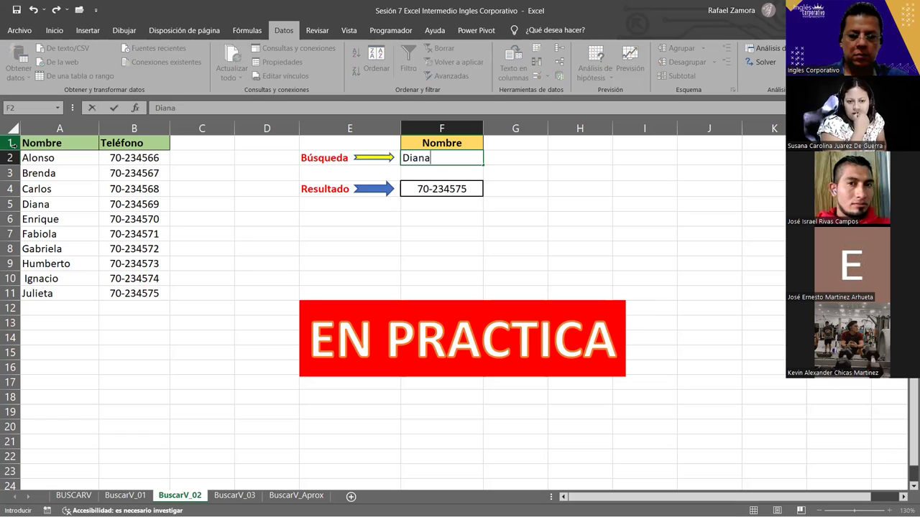
{"action": "key", "text": "Return"}
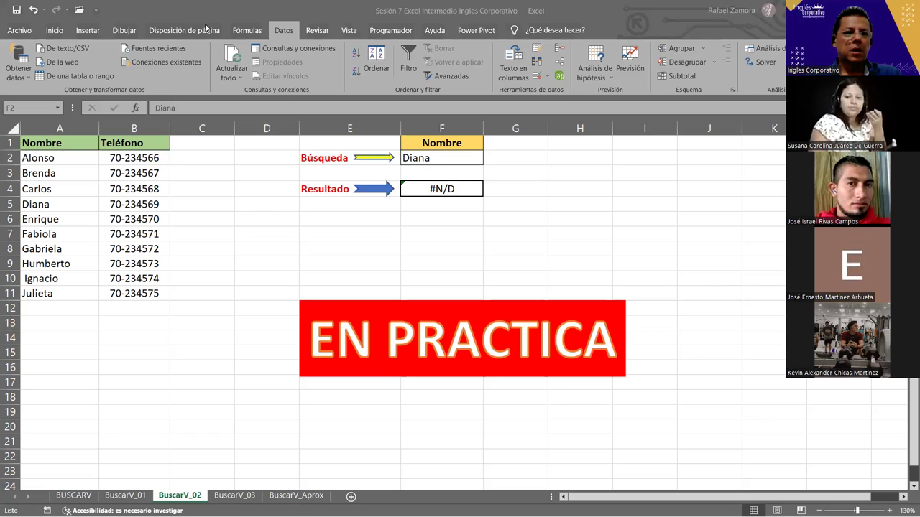
{"action": "left_click", "coordinate": [457, 158]}
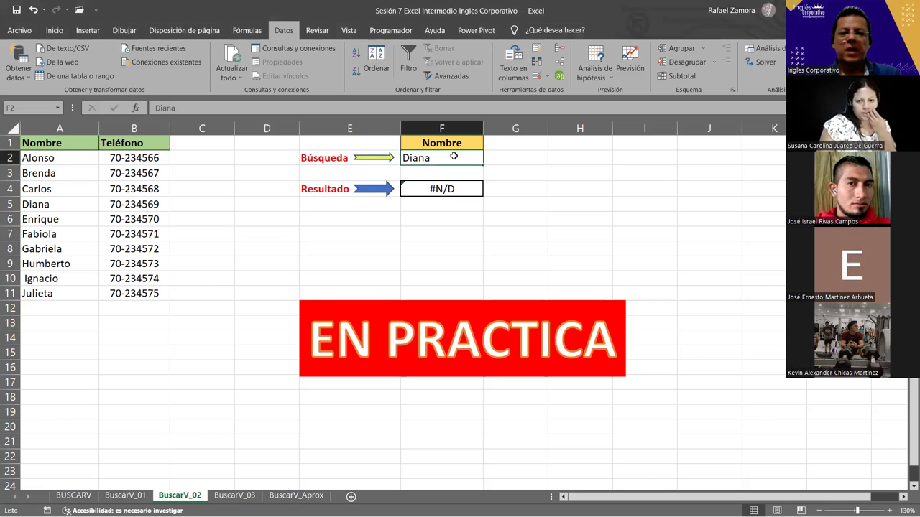
- Enter Ignacio as the search name in F2
{"action": "left_click", "coordinate": [57, 279]}
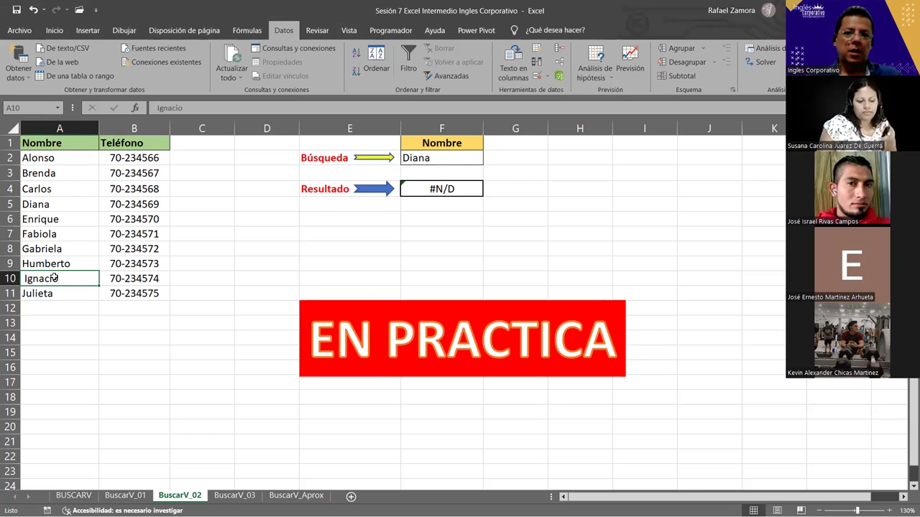
{"action": "left_click", "coordinate": [461, 161]}
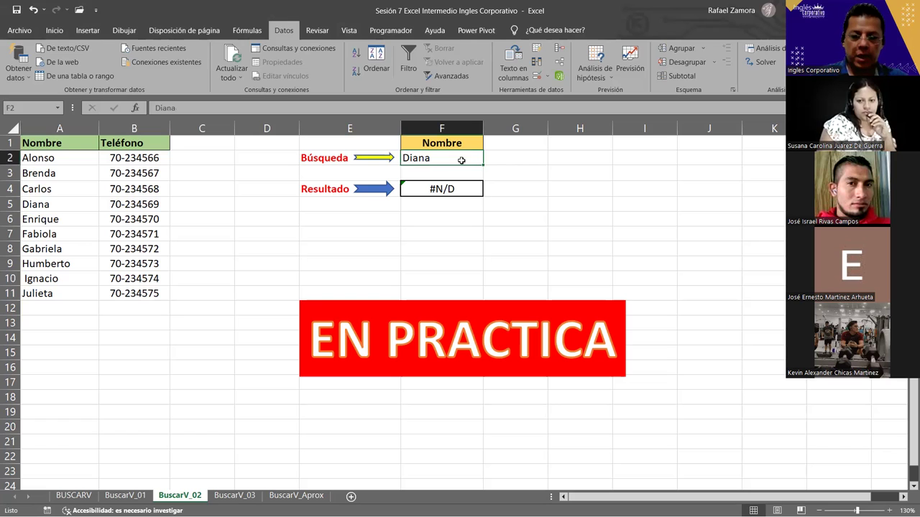
{"action": "type", "text": "Ign"}
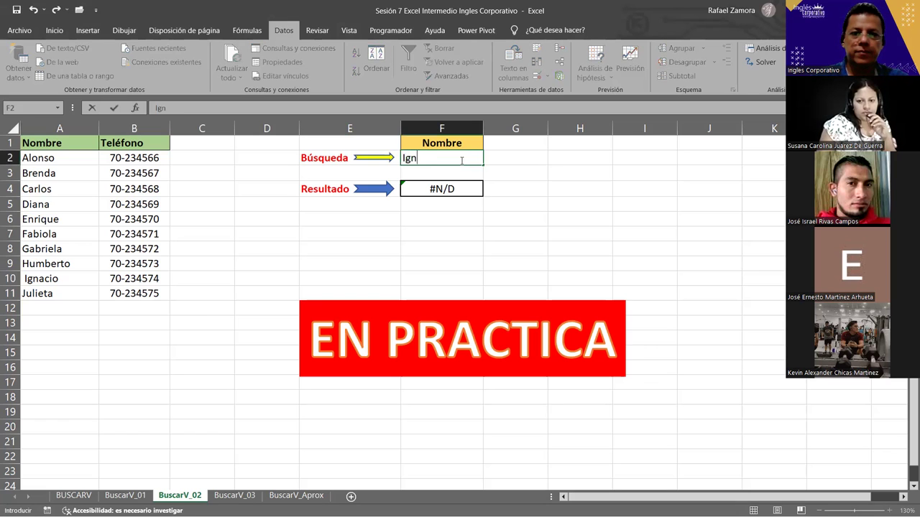
{"action": "type", "text": "A"}
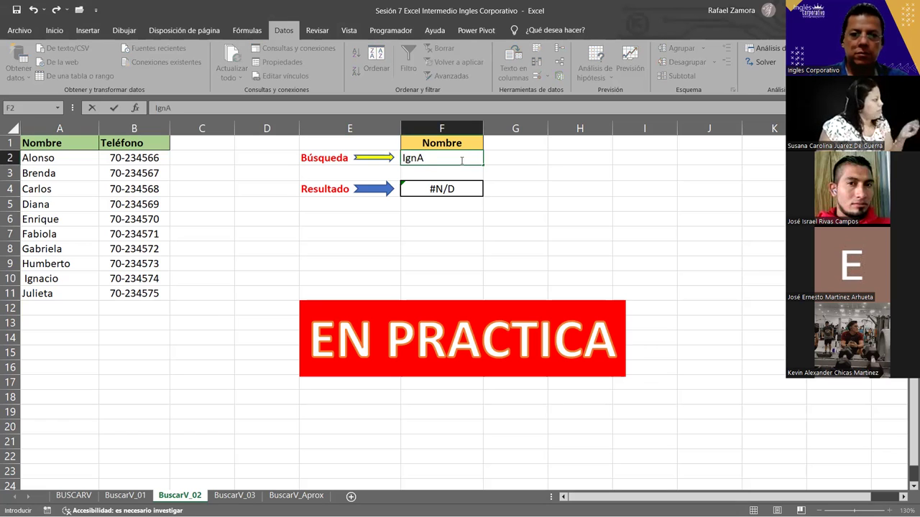
{"action": "key", "text": "BackSpace"}
{"action": "type", "text": "acio"}
{"action": "key", "text": "ctrl+Return"}
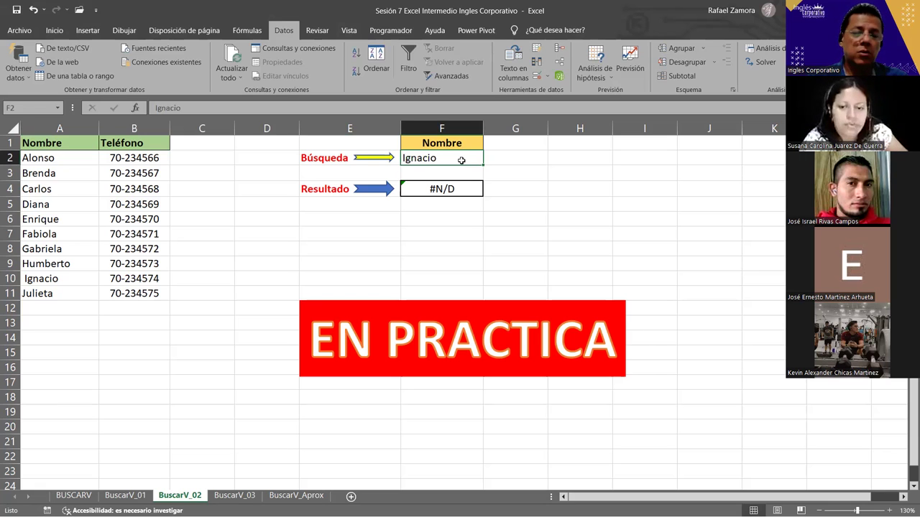
{"action": "double_click", "coordinate": [58, 279]}
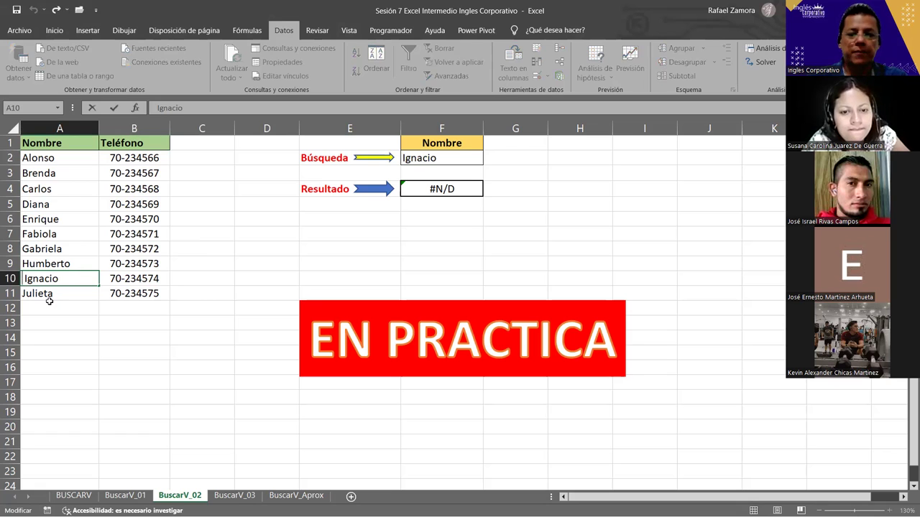
{"action": "key", "text": "BackSpace"}
{"action": "key", "text": "Return"}
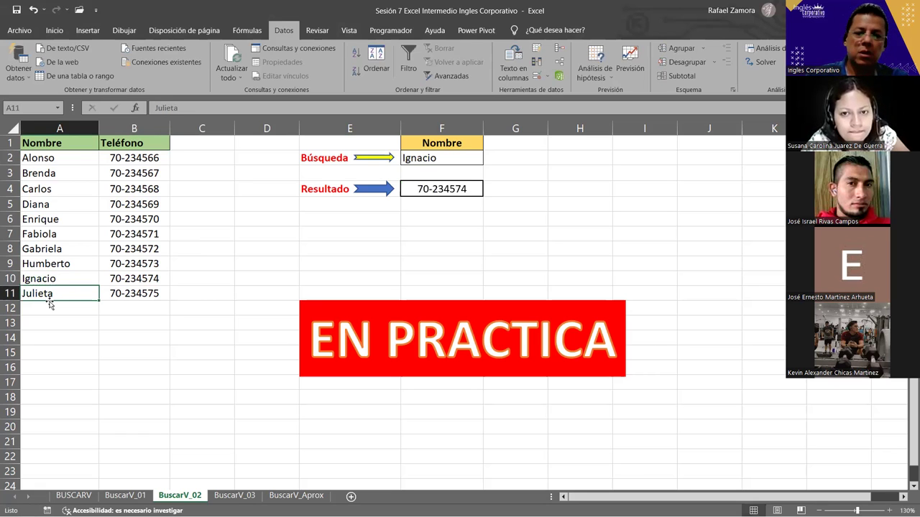
- Search for Diana in F2, getting #N/D, and start editing Diana's entry in A5
{"action": "left_click", "coordinate": [417, 158]}
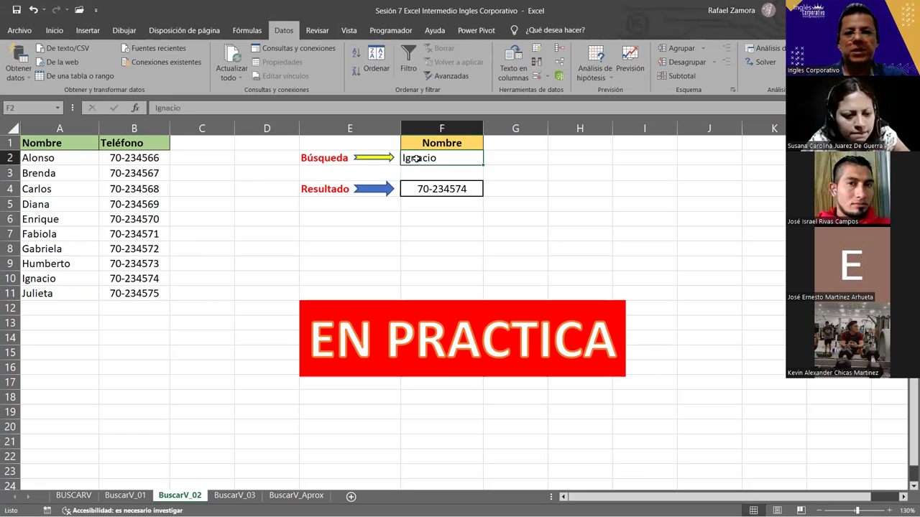
{"action": "type", "text": "Diana"}
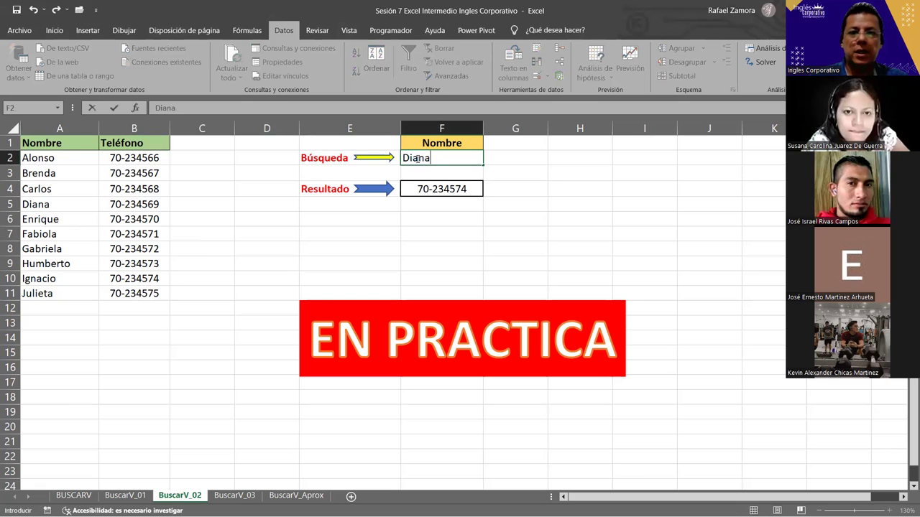
{"action": "key", "text": "ctrl+Return"}
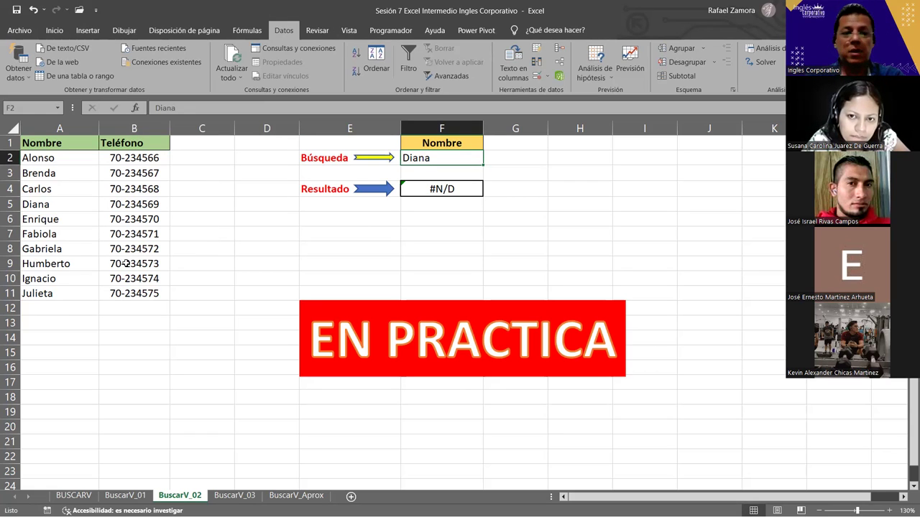
{"action": "left_click", "coordinate": [84, 204]}
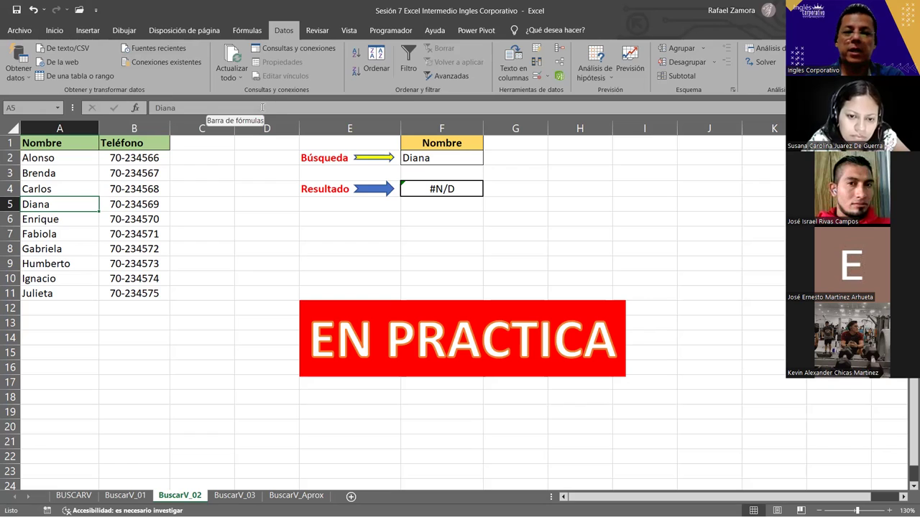
{"action": "left_click", "coordinate": [216, 110]}
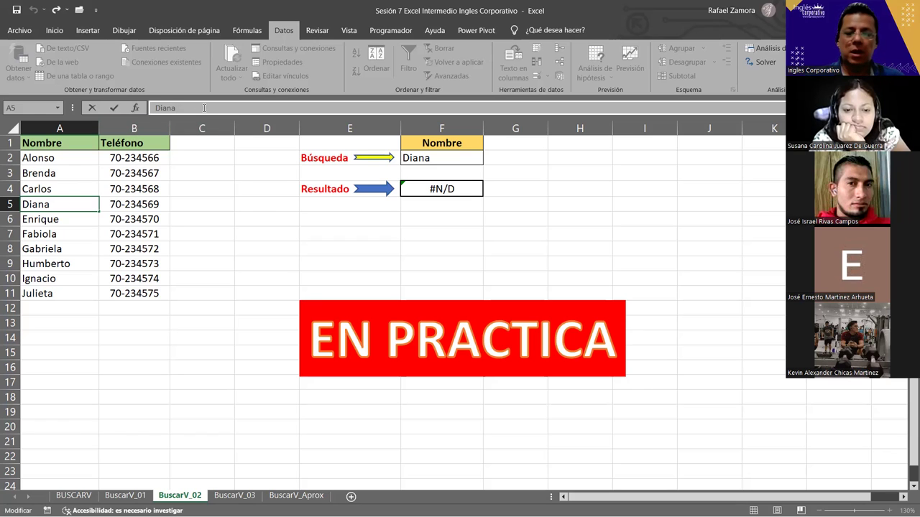
- Commit the corrected Diana entry in A5 so F4 returns 70-234569
{"action": "key", "text": "Return"}
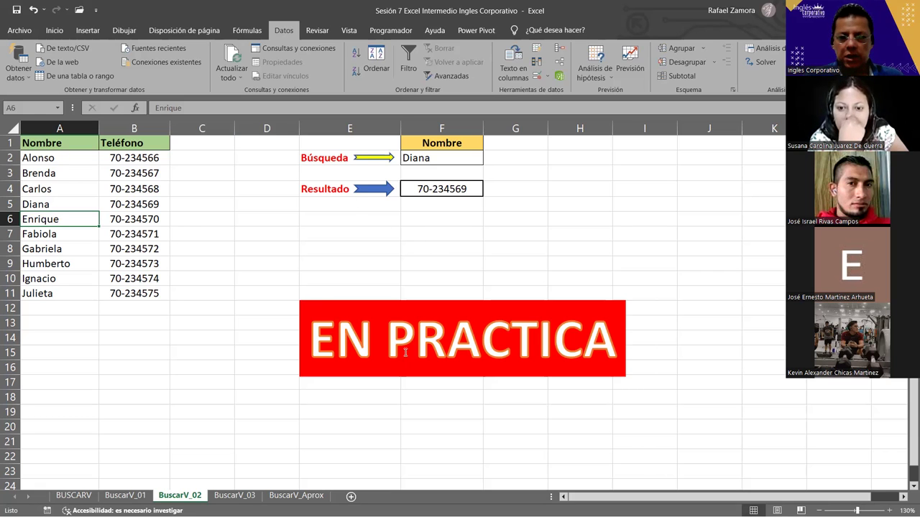
{"action": "key", "text": "ctrl+Page_Down"}
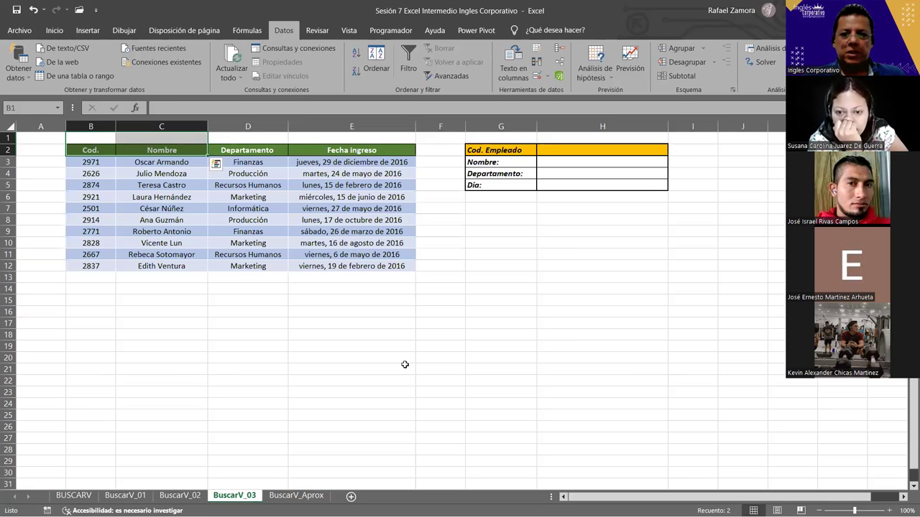
{"action": "left_click", "coordinate": [405, 365]}
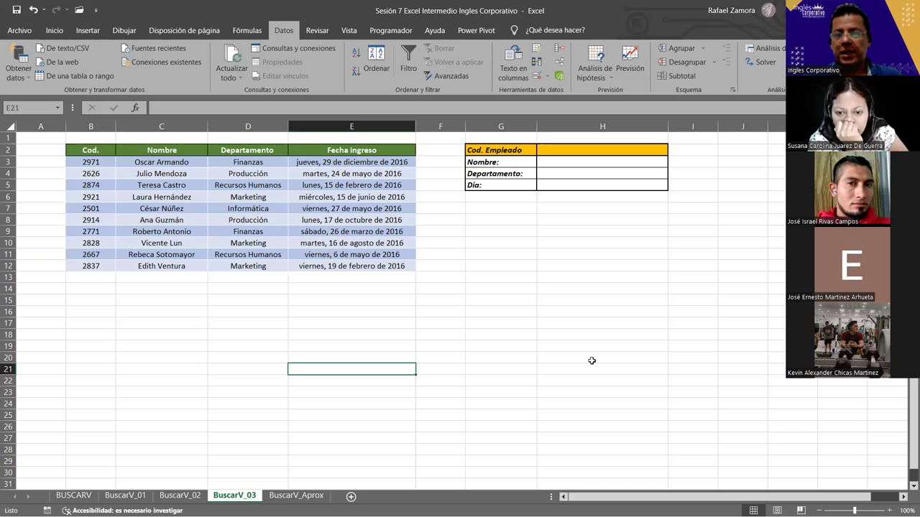
{"action": "left_click", "coordinate": [593, 332]}
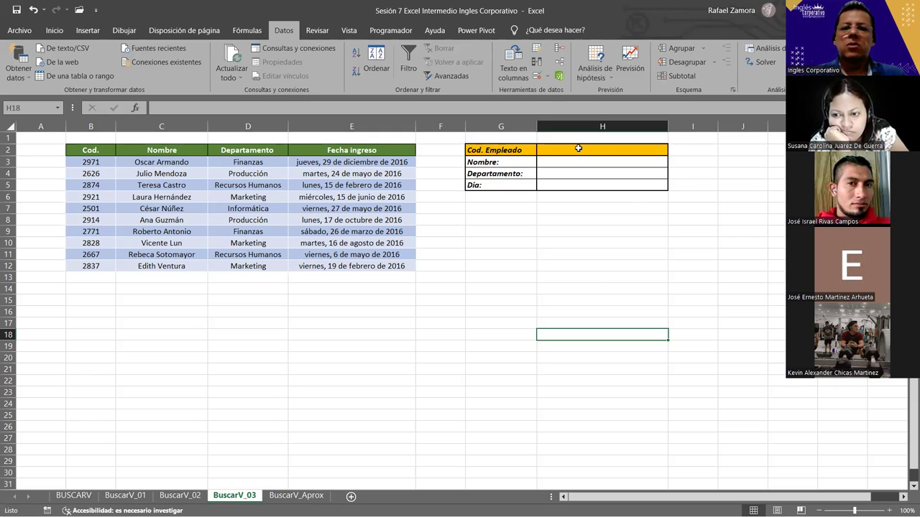
{"action": "left_click", "coordinate": [578, 148]}
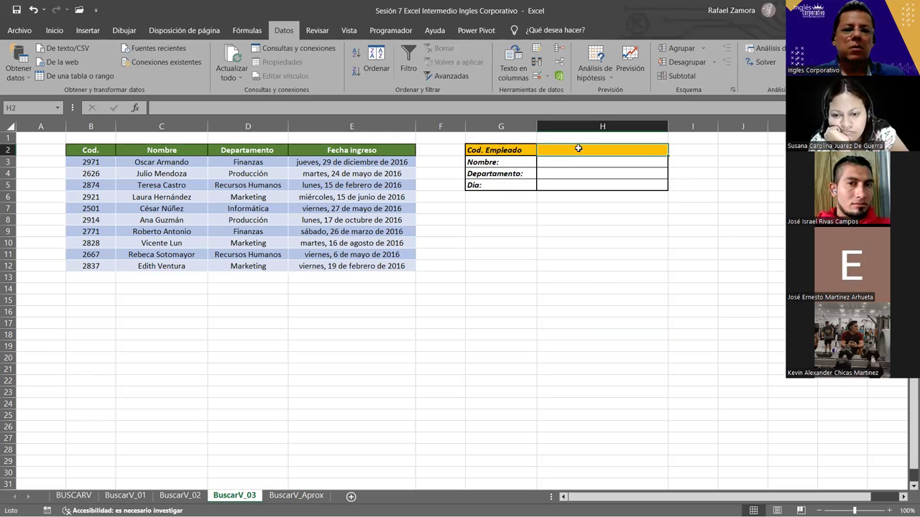
{"action": "left_click_drag", "start_coordinate": [97, 163], "coordinate": [96, 267]}
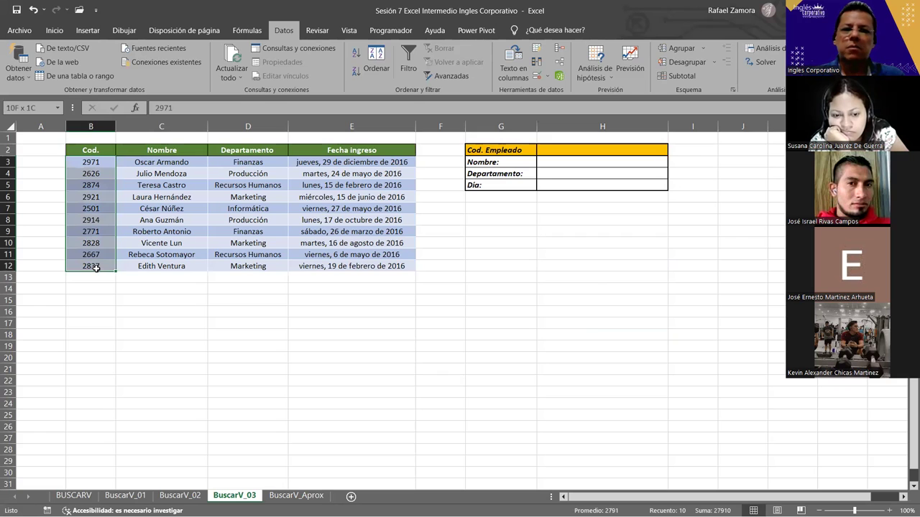
{"action": "left_click", "coordinate": [585, 152]}
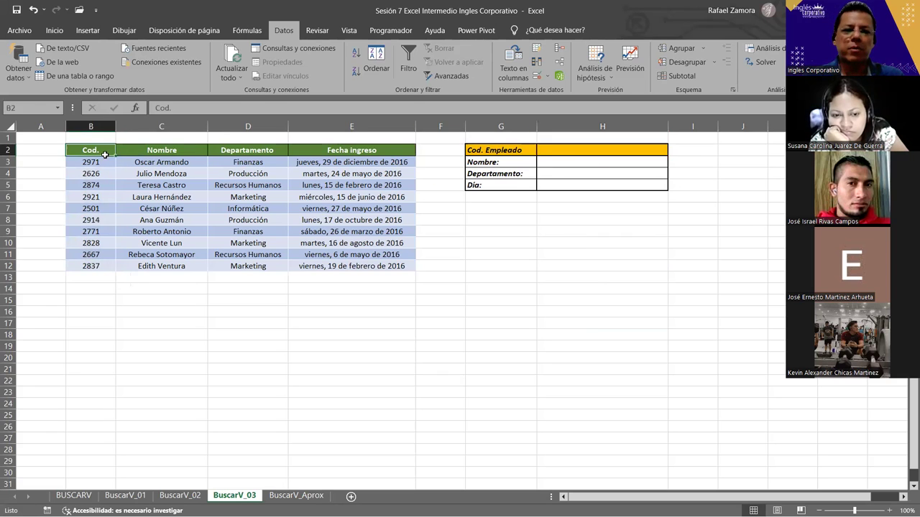
{"action": "left_click_drag", "start_coordinate": [105, 162], "coordinate": [98, 266]}
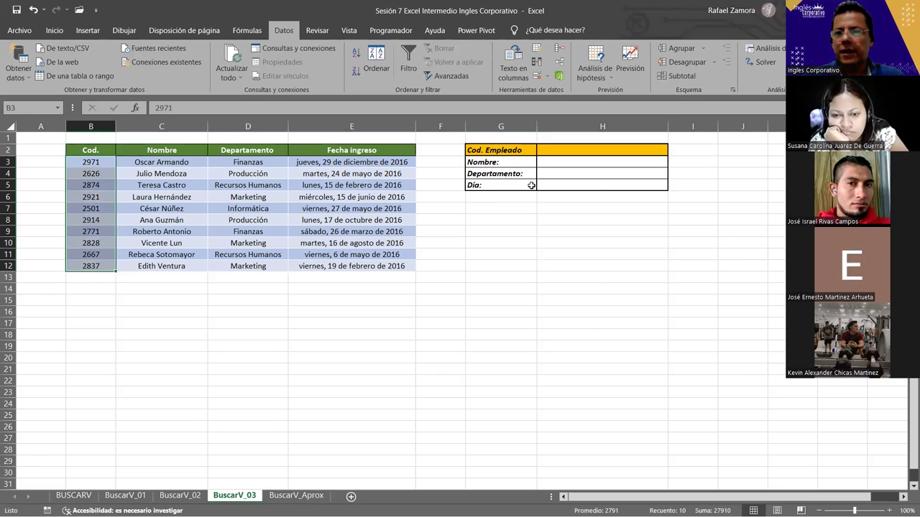
{"action": "left_click", "coordinate": [613, 151]}
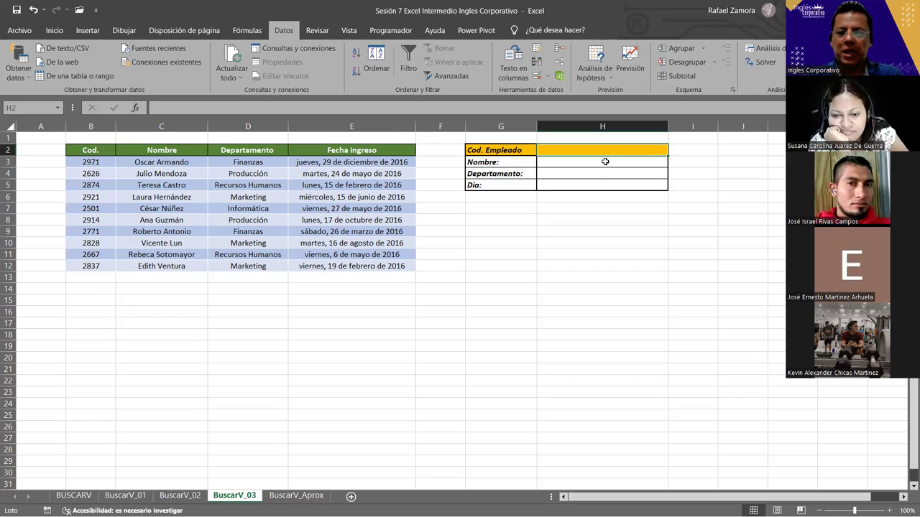
{"action": "left_click", "coordinate": [599, 167]}
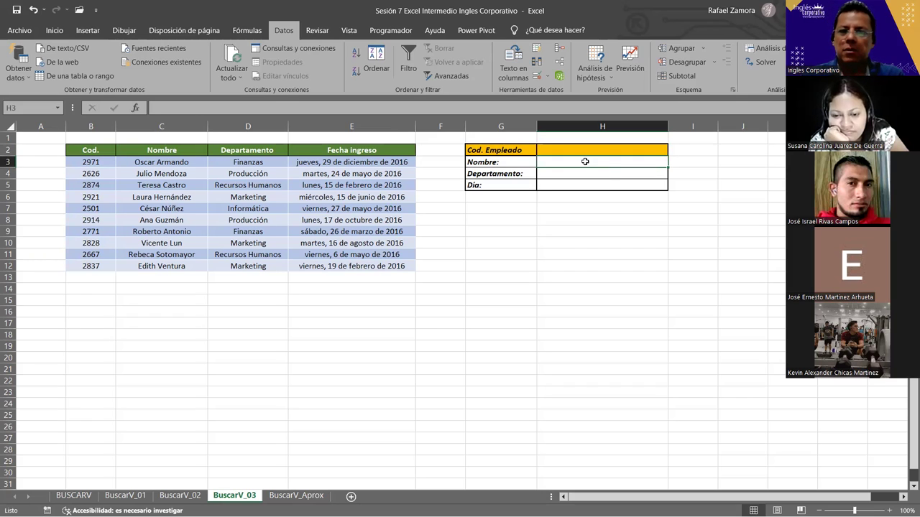
{"action": "left_click_drag", "start_coordinate": [183, 162], "coordinate": [184, 265]}
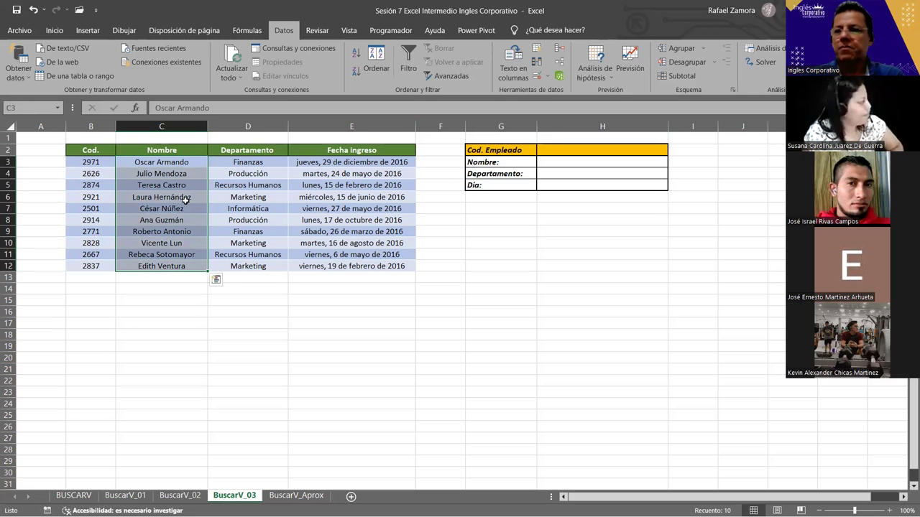
{"action": "left_click", "coordinate": [619, 175]}
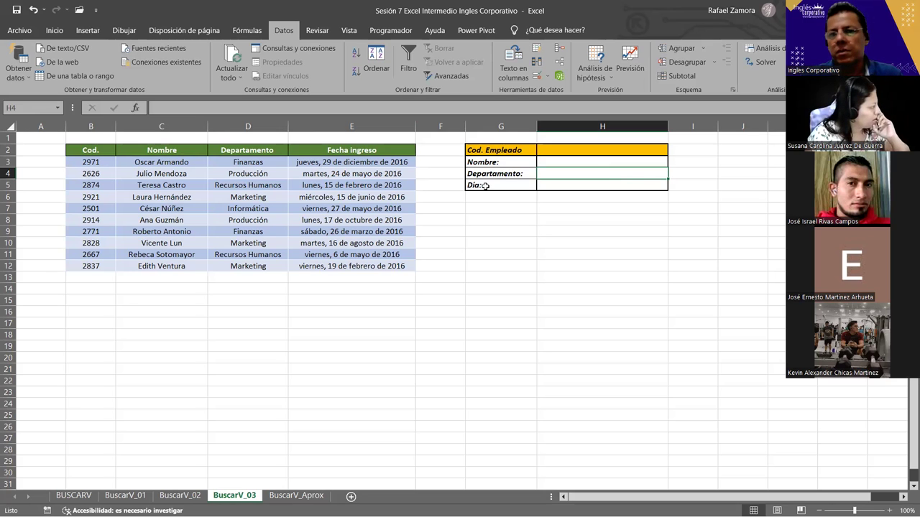
{"action": "left_click", "coordinate": [572, 182]}
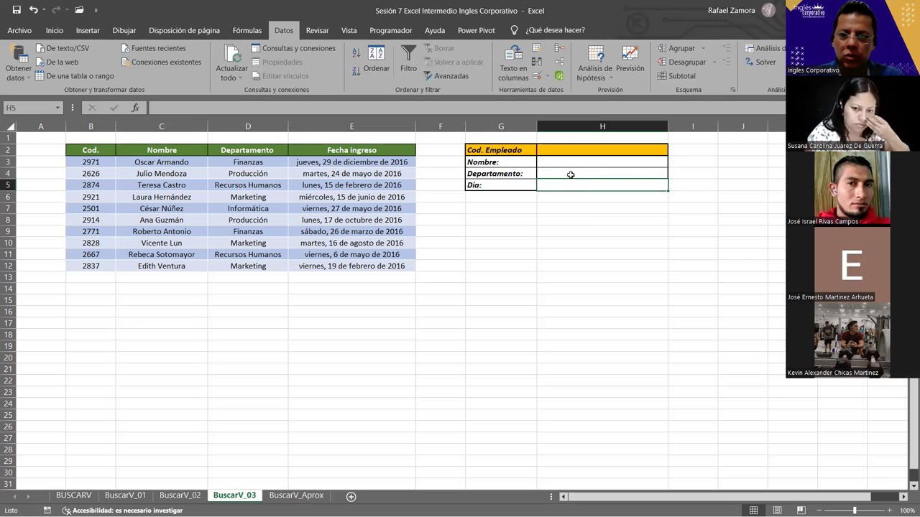
{"action": "left_click", "coordinate": [588, 157]}
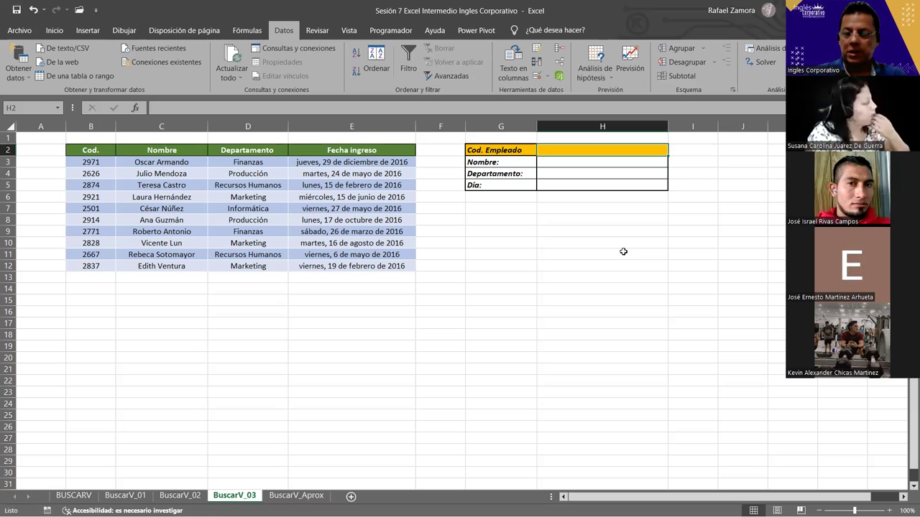
- Enter code 2626, the employee's full name, department Producción and day martes in H2:H5
{"action": "type", "text": "2626"}
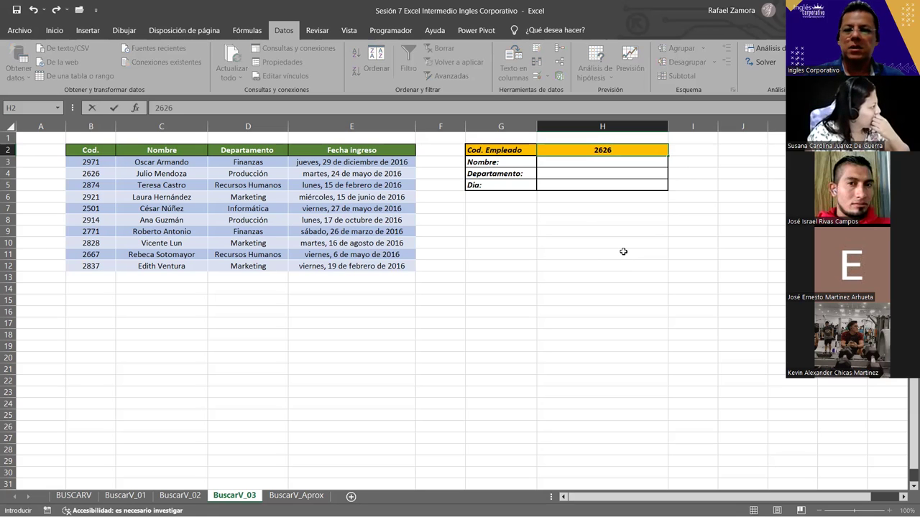
{"action": "key", "text": "Return"}
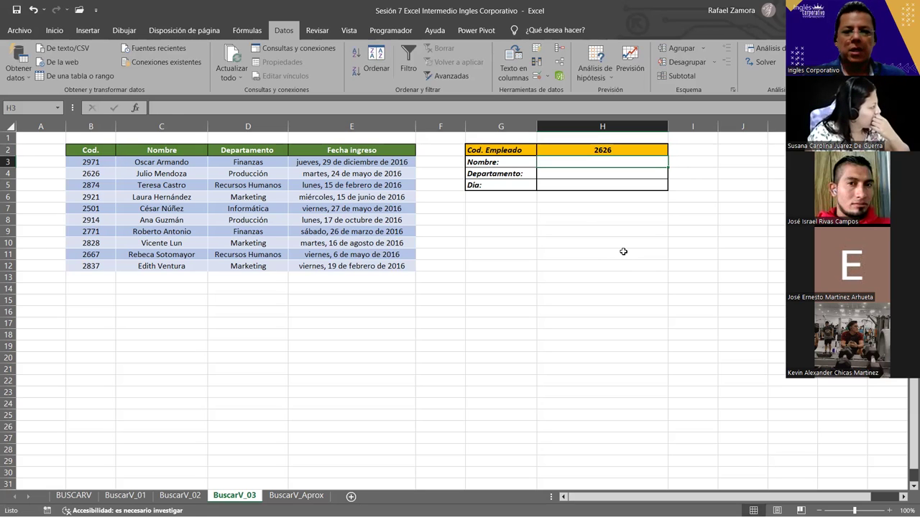
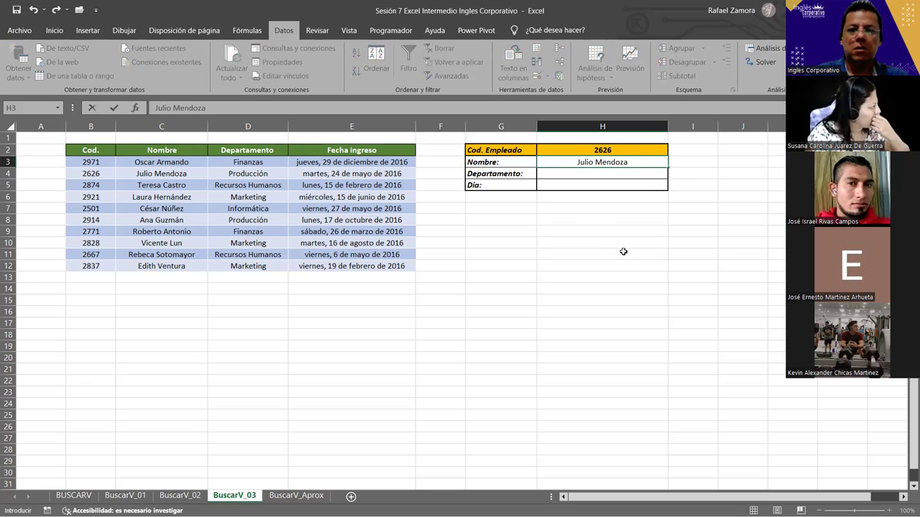
{"action": "key", "text": "Return"}
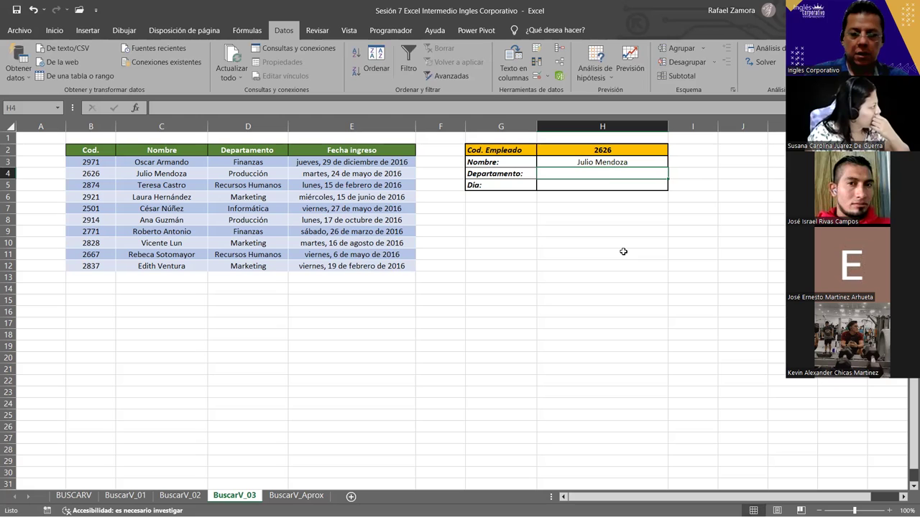
{"action": "type", "text": "Producción"}
{"action": "key", "text": "Return"}
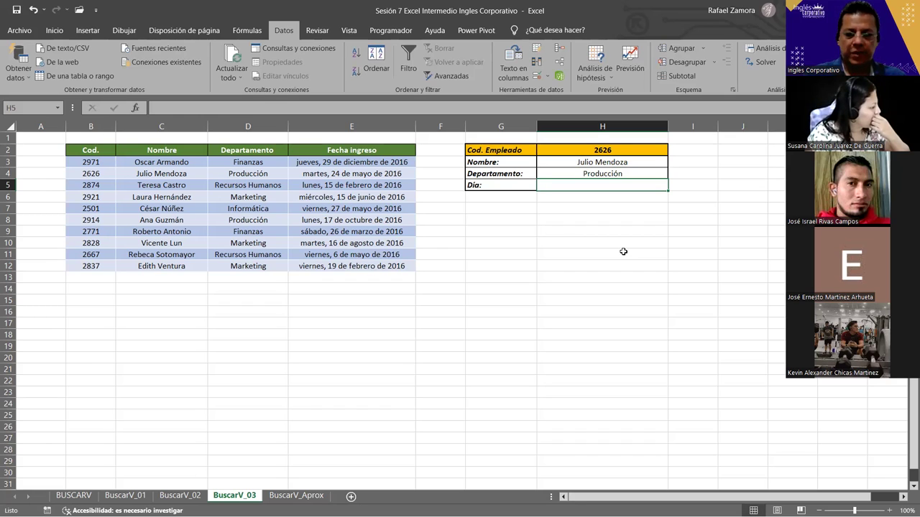
{"action": "type", "text": "martes"}
{"action": "key", "text": "Return"}
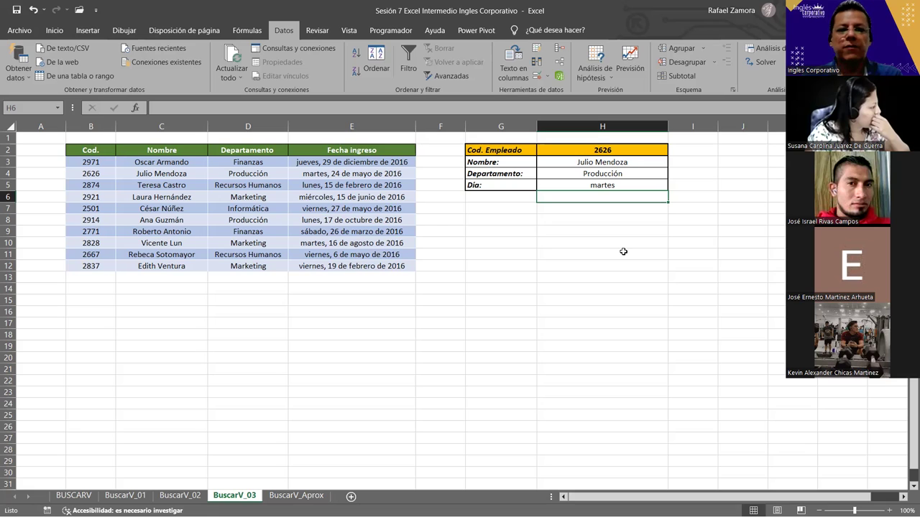
{"action": "left_click", "coordinate": [176, 241]}
{"action": "left_click_drag", "start_coordinate": [176, 242], "coordinate": [371, 248]}
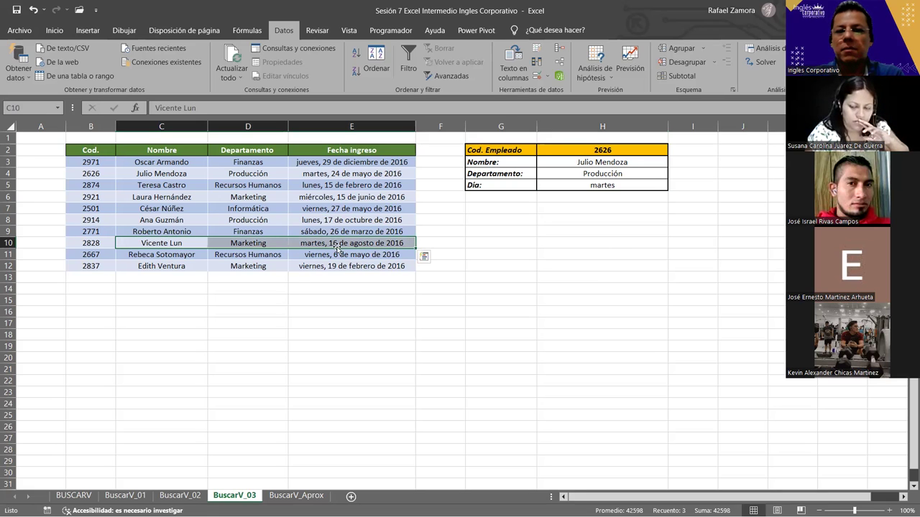
{"action": "left_click", "coordinate": [314, 257]}
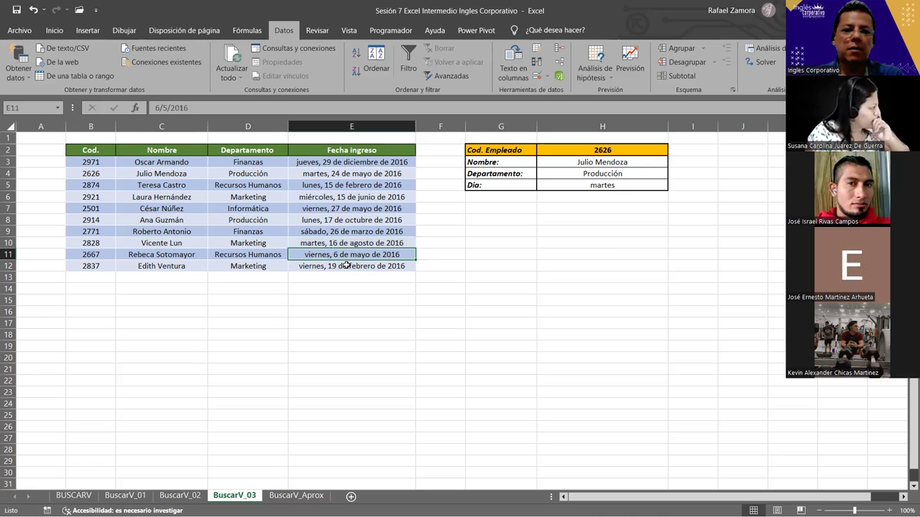
{"action": "left_click", "coordinate": [323, 220]}
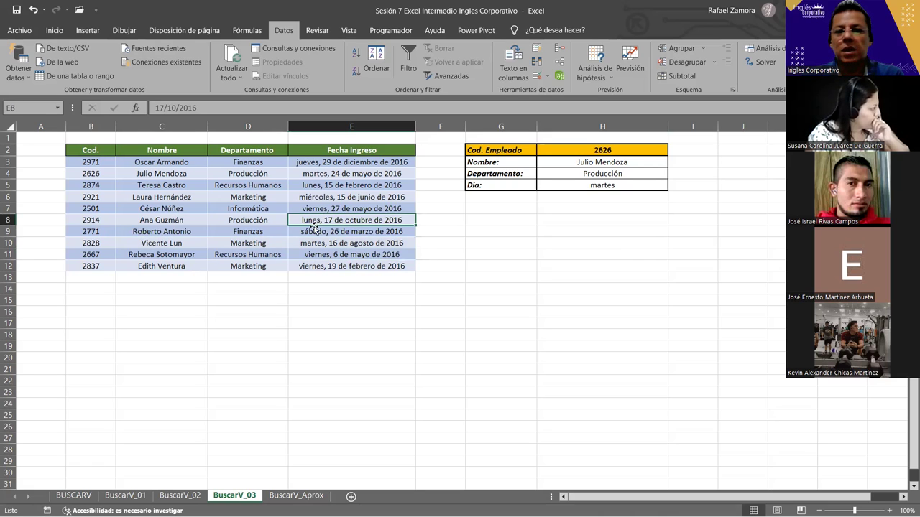
{"action": "left_click", "coordinate": [501, 337]}
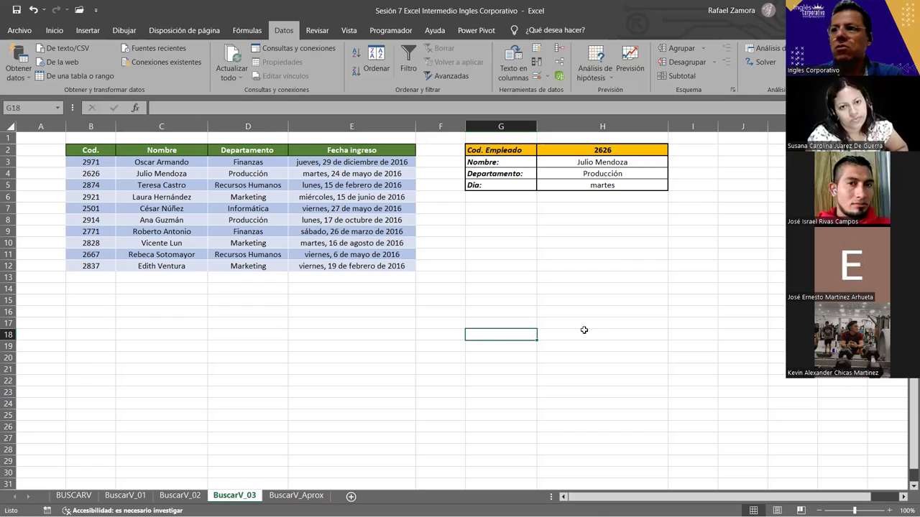
{"action": "left_click", "coordinate": [591, 323]}
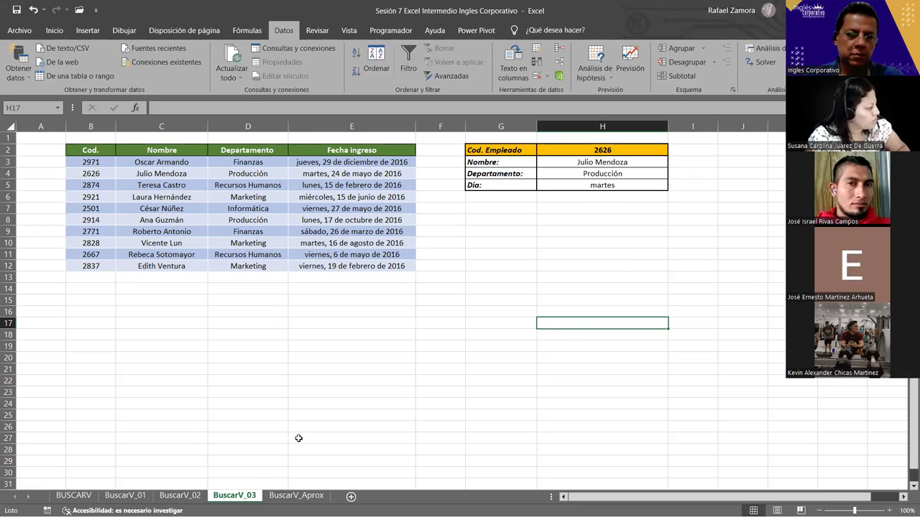
{"action": "key", "text": "ctrl+Page_Up"}
{"action": "left_click", "coordinate": [403, 309]}
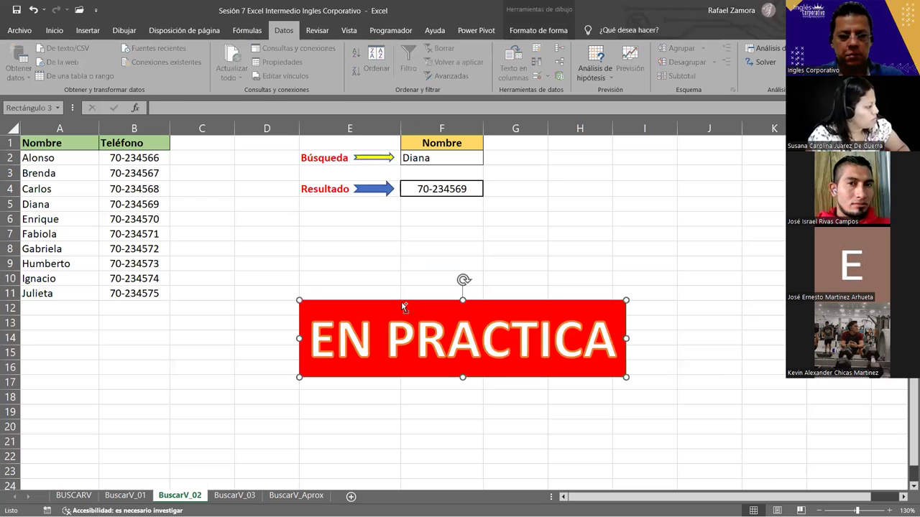
{"action": "key", "text": "Delete"}
{"action": "left_click", "coordinate": [234, 495]}
{"action": "left_click", "coordinate": [322, 370]}
{"action": "key", "text": "ctrl+v"}
{"action": "left_click_drag", "start_coordinate": [333, 362], "coordinate": [334, 316]}
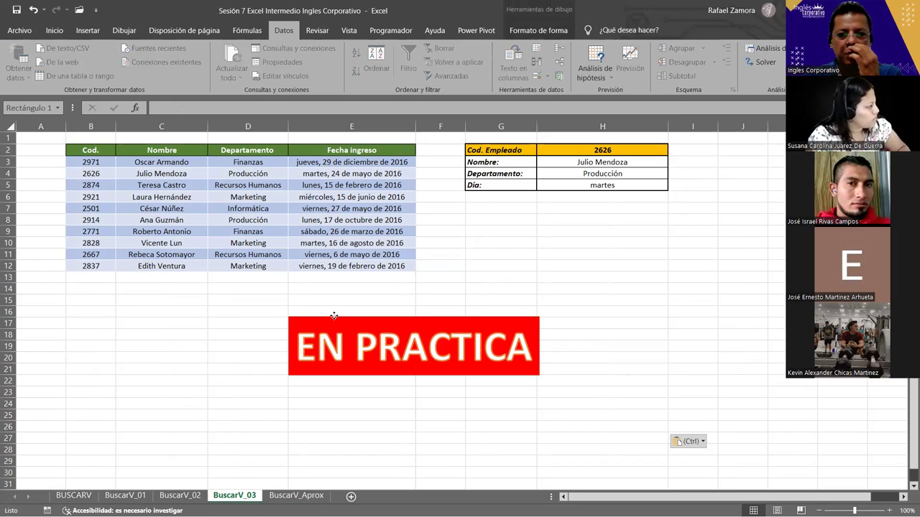
{"action": "left_click", "coordinate": [592, 332]}
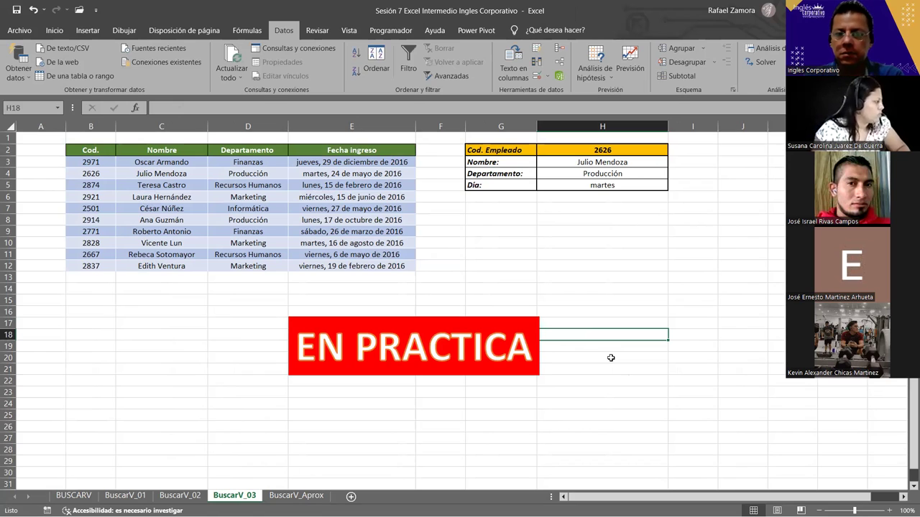
{"action": "left_click", "coordinate": [672, 403]}
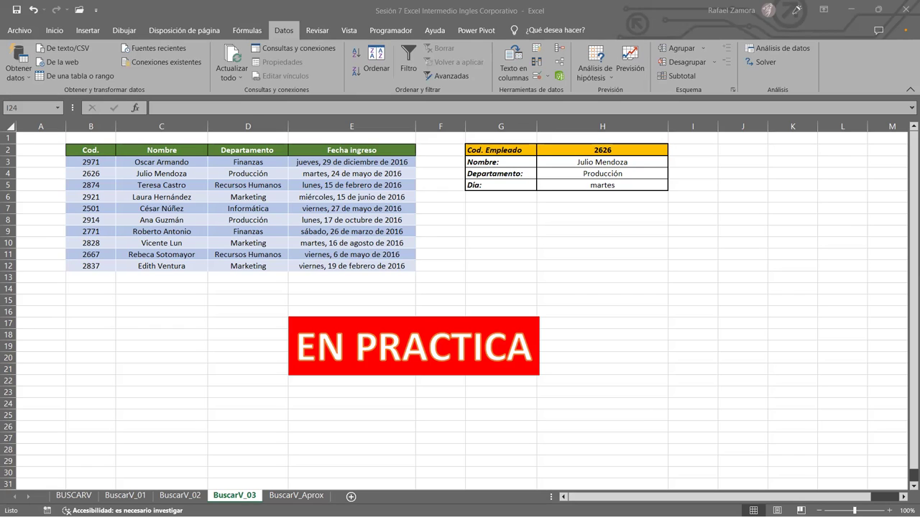
- Move the EN PRACTICA banner left so it sits beneath the employee table
{"action": "left_click", "coordinate": [611, 208]}
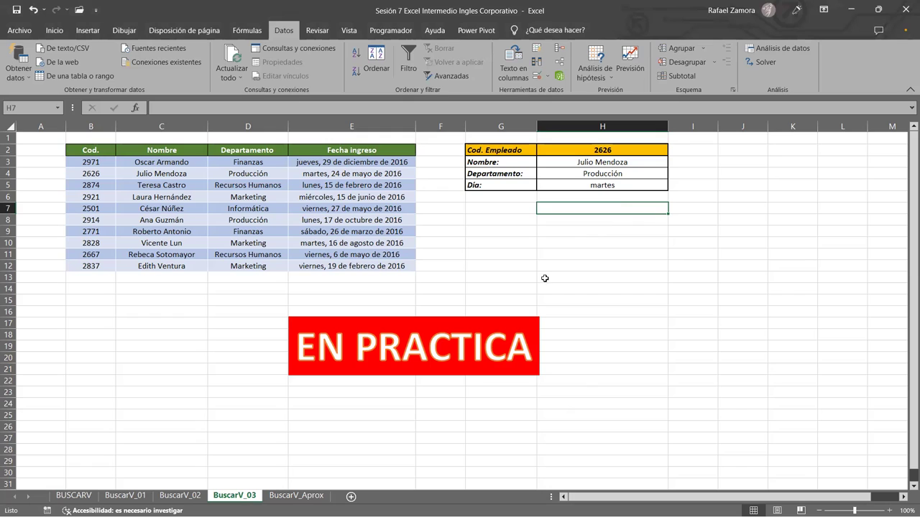
{"action": "left_click_drag", "start_coordinate": [415, 322], "coordinate": [402, 320]}
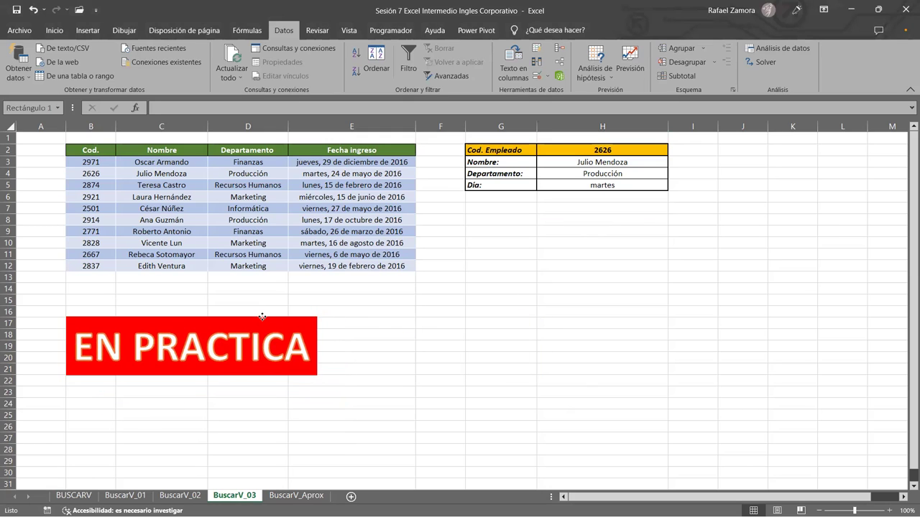
{"action": "left_click", "coordinate": [540, 285]}
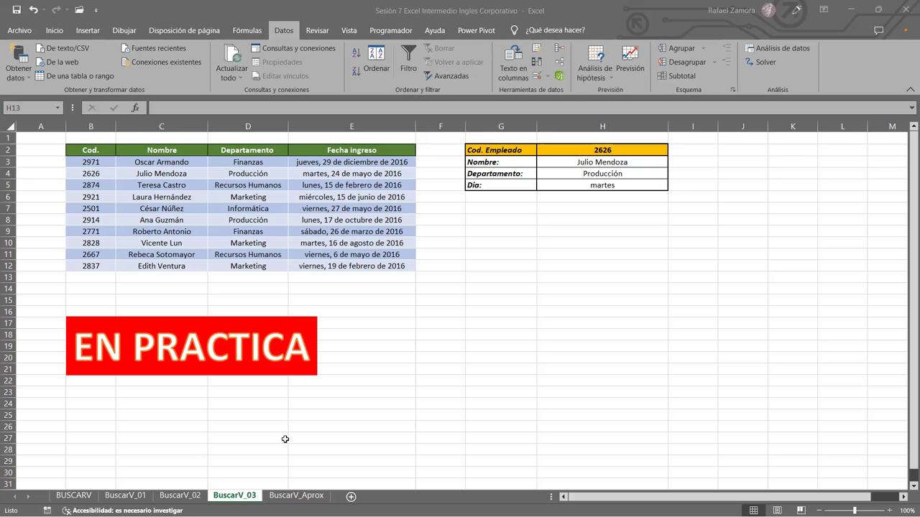
- Clear the code and lookup results in H2:H5
{"action": "left_click", "coordinate": [539, 263]}
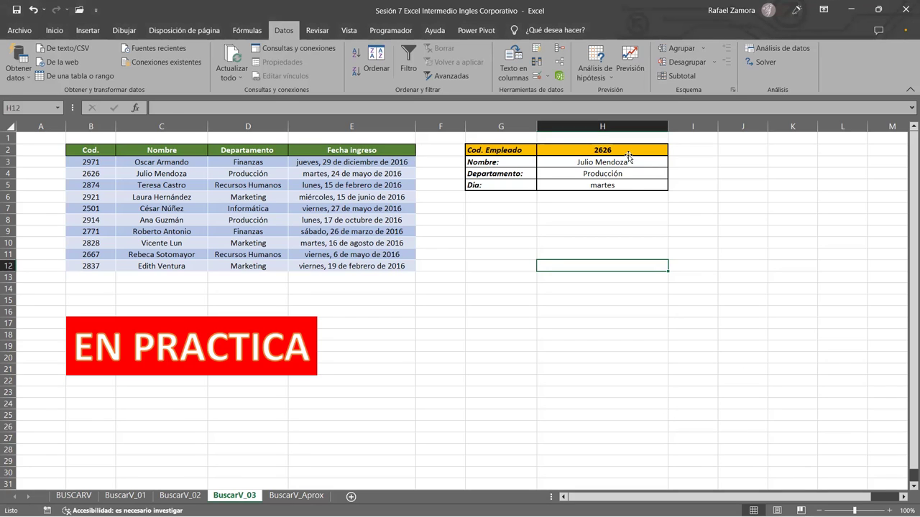
{"action": "left_click_drag", "start_coordinate": [629, 151], "coordinate": [634, 185]}
{"action": "key", "text": "Delete"}
{"action": "left_click", "coordinate": [634, 300]}
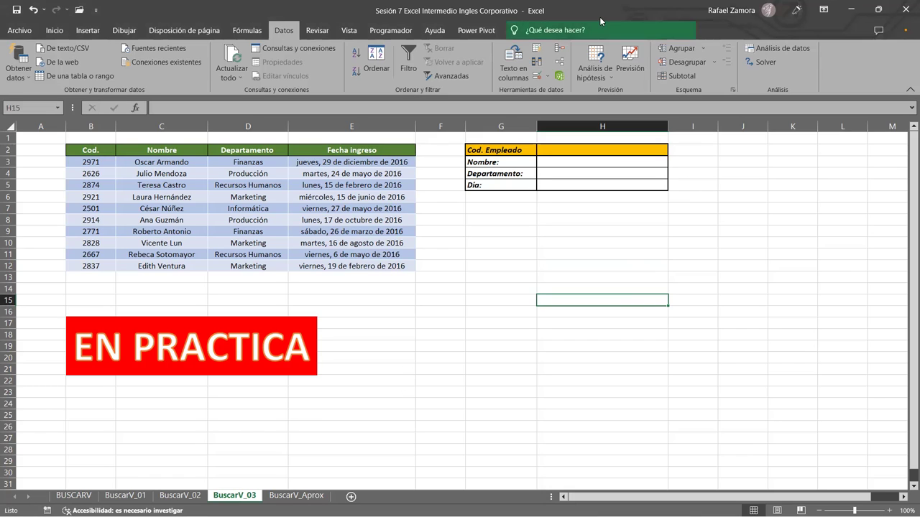
- Add list data validation to H2 sourced from the Cod. column B3:B12
{"action": "left_click", "coordinate": [521, 239]}
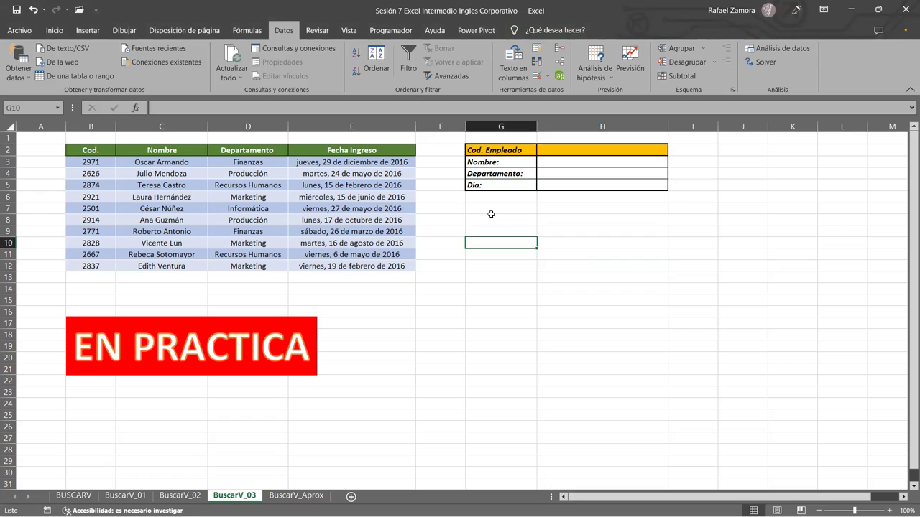
{"action": "left_click", "coordinate": [574, 156]}
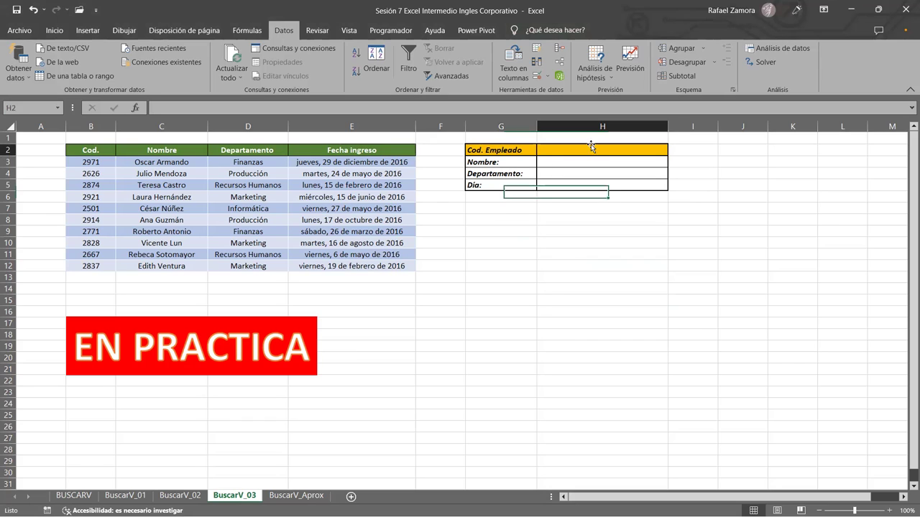
{"action": "left_click", "coordinate": [538, 76]}
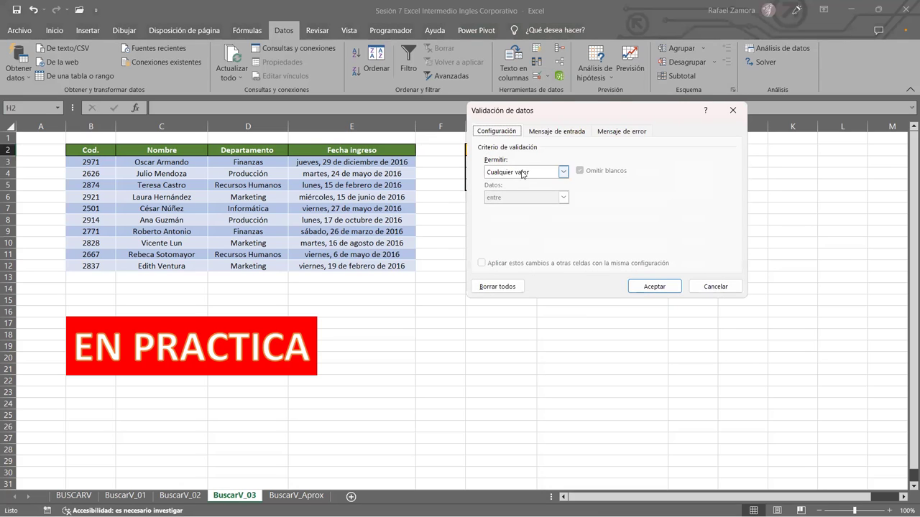
{"action": "left_click", "coordinate": [522, 174]}
{"action": "left_click", "coordinate": [511, 208]}
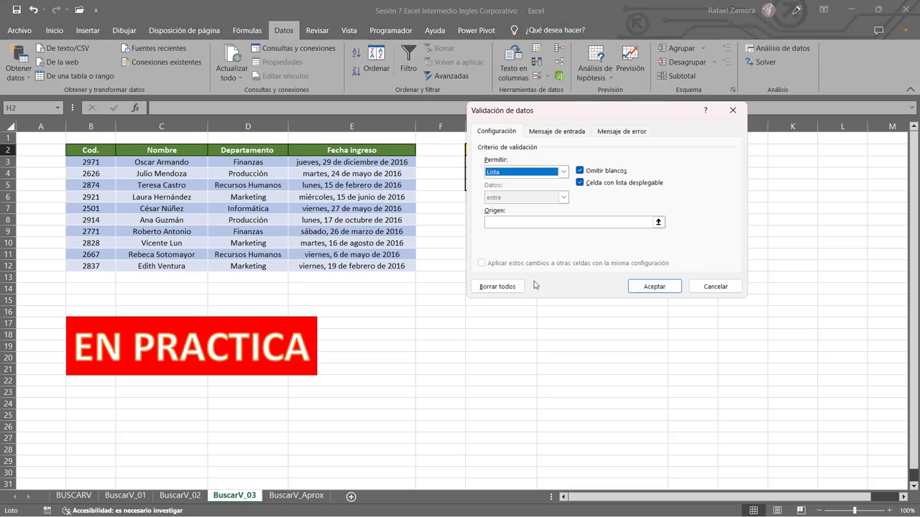
{"action": "left_click", "coordinate": [523, 222]}
{"action": "left_click", "coordinate": [103, 162]}
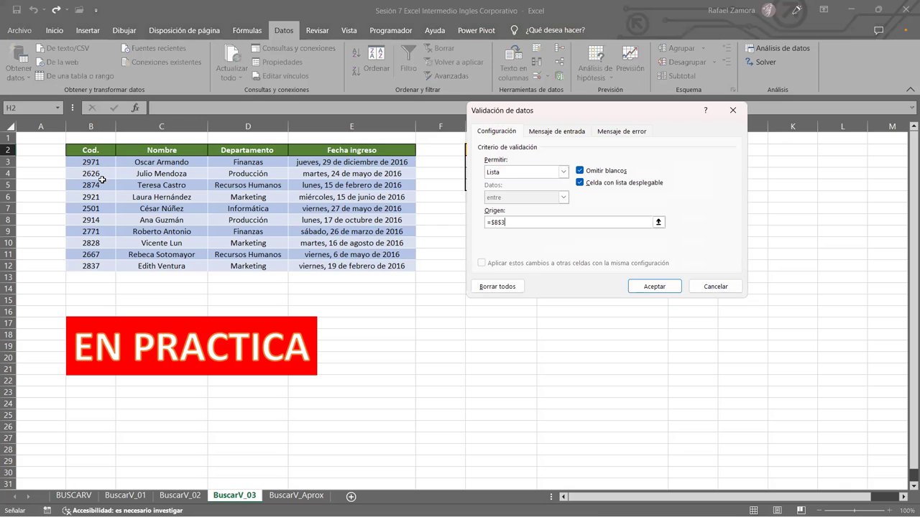
{"action": "left_click", "coordinate": [654, 287]}
- Choose employee code 2626 from H2's dropdown
{"action": "left_click", "coordinate": [673, 149]}
{"action": "left_click", "coordinate": [643, 168]}
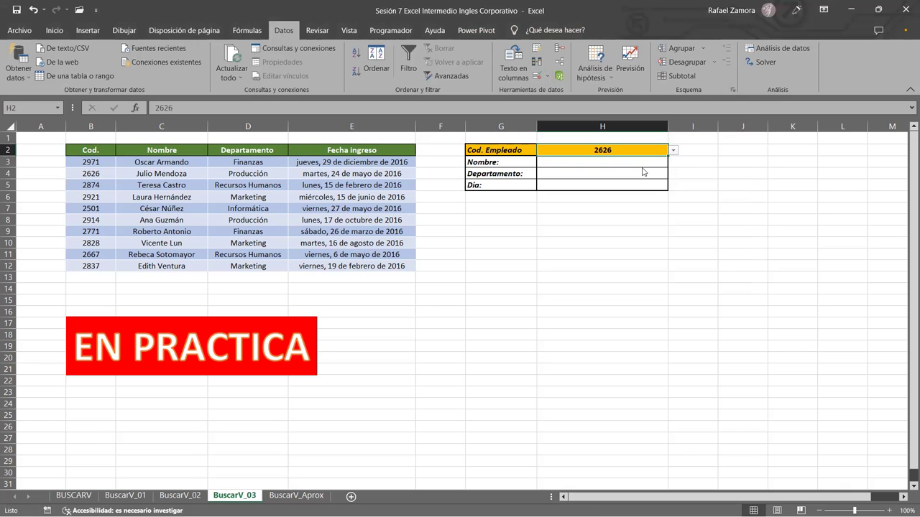
{"action": "left_click", "coordinate": [579, 164]}
- Write the name lookup in H3 as BUSCARV on H2 over B3:E12, column 2, FALSO
{"action": "type", "text": "="}
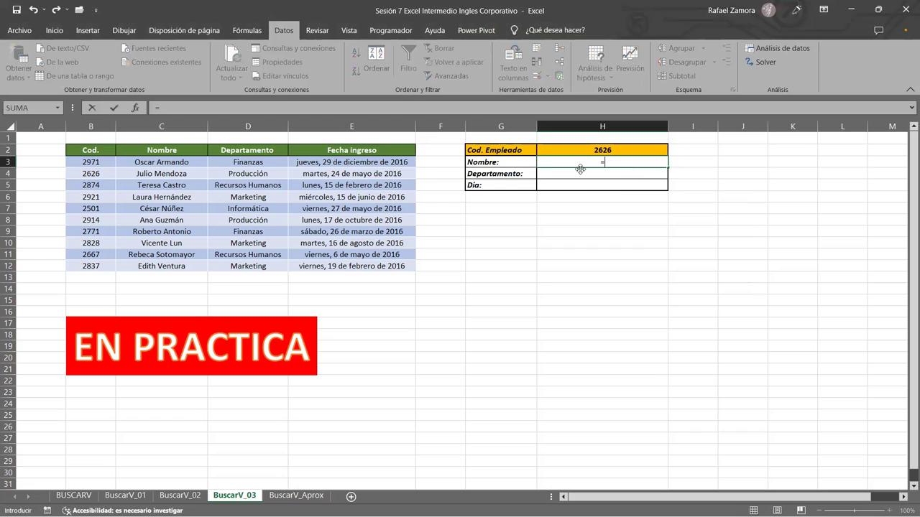
{"action": "type", "text": "buscar"}
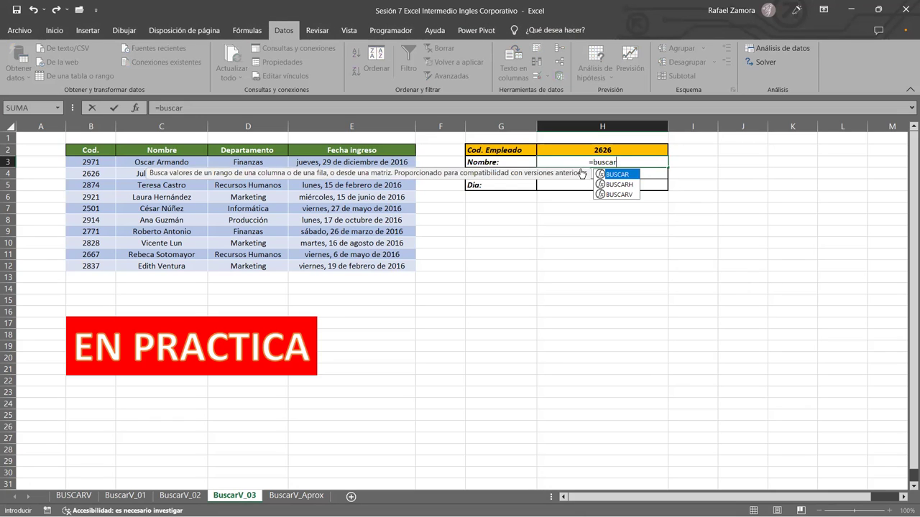
{"action": "type", "text": "v"}
{"action": "key", "text": "Tab"}
{"action": "left_click", "coordinate": [589, 151]}
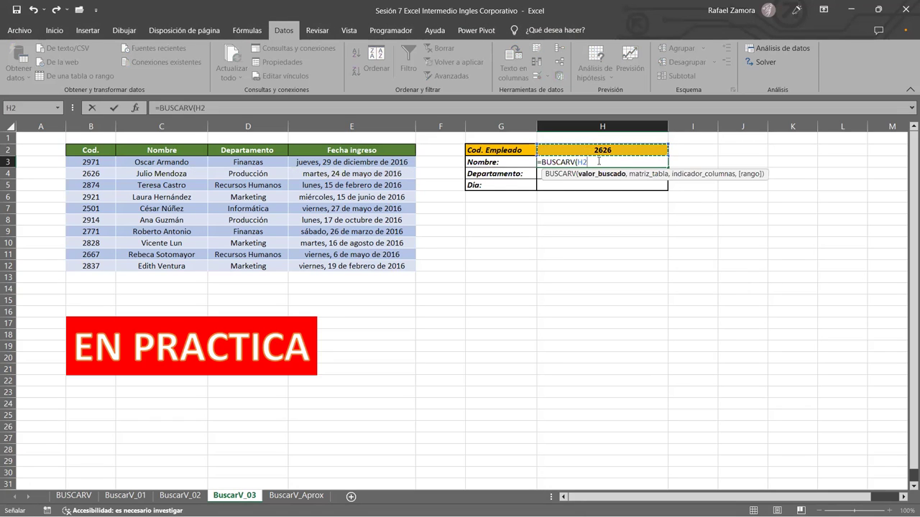
{"action": "type", "text": ","}
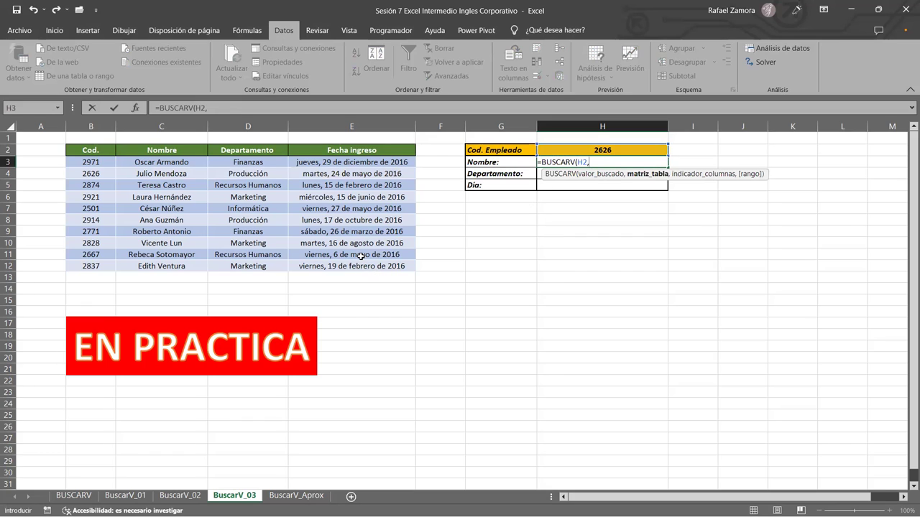
{"action": "left_click_drag", "start_coordinate": [91, 162], "coordinate": [371, 266]}
{"action": "type", "text": ",2"}
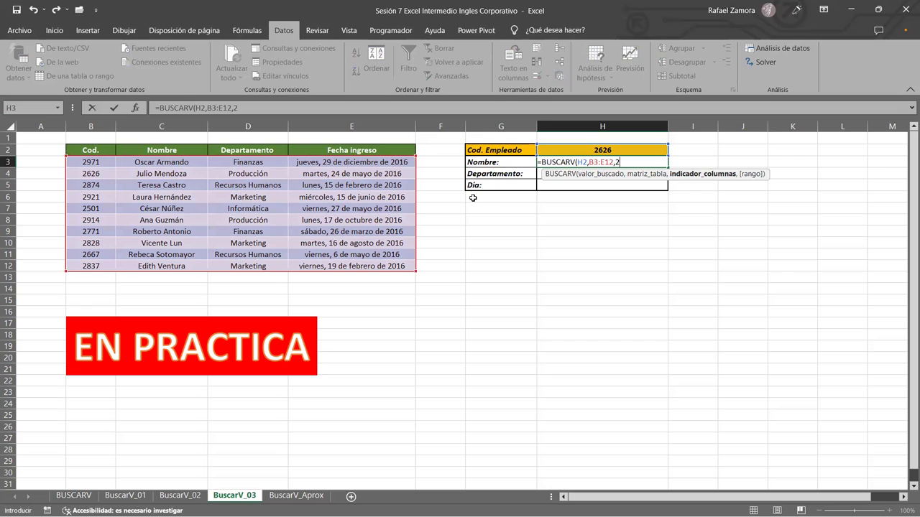
{"action": "type", "text": ",fa"}
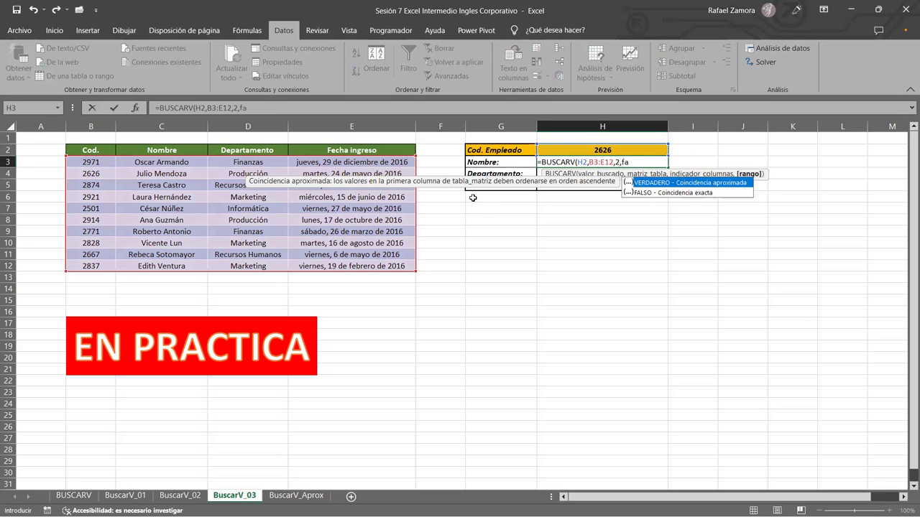
{"action": "double_click", "coordinate": [666, 192]}
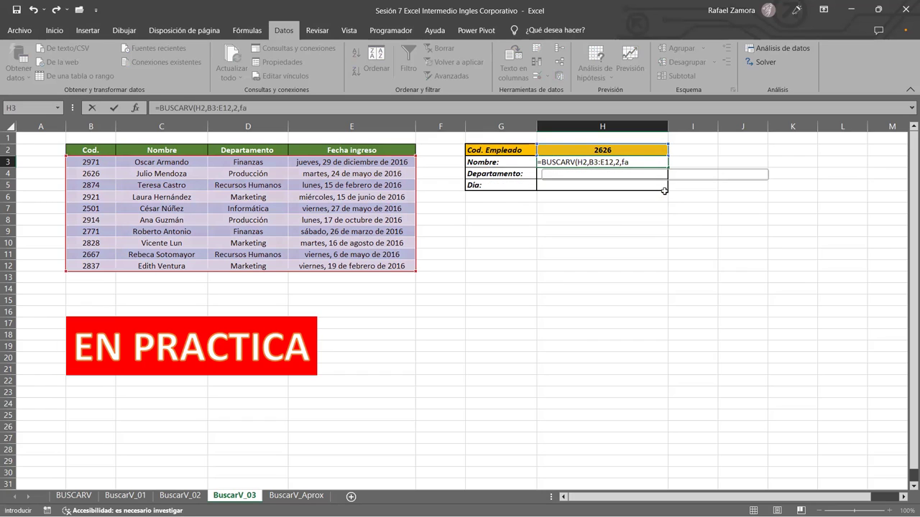
{"action": "left_click_drag", "start_coordinate": [589, 162], "coordinate": [614, 162]}
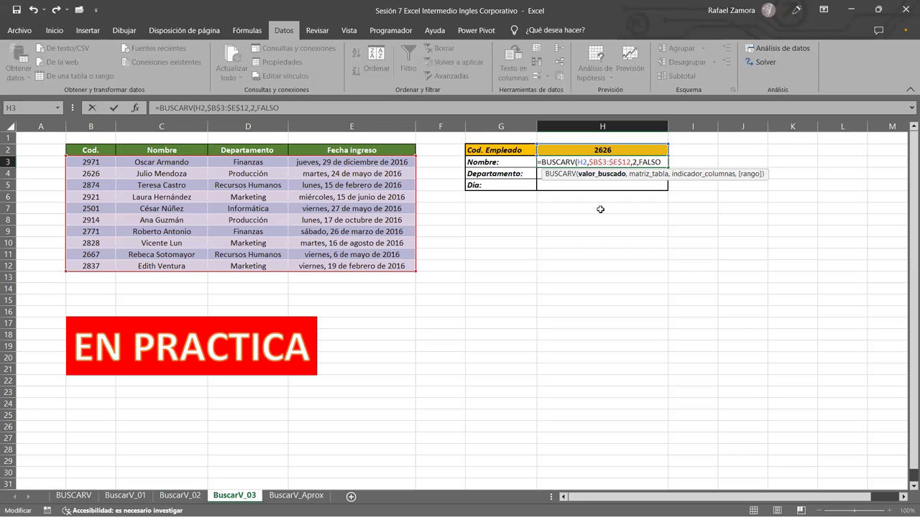
{"action": "key", "text": "F4"}
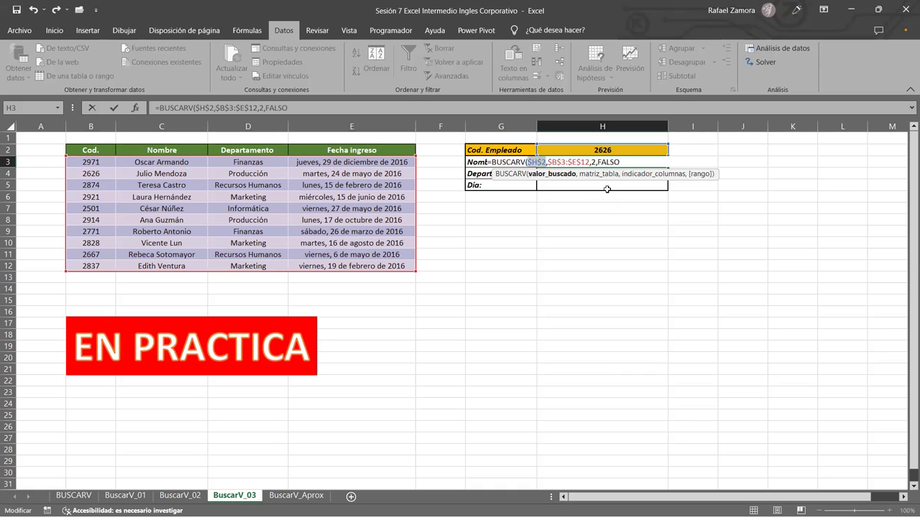
{"action": "key", "text": "Return"}
- Change H3's lookup value to the absolute reference $H$2 and confirm the formula
{"action": "double_click", "coordinate": [612, 162]}
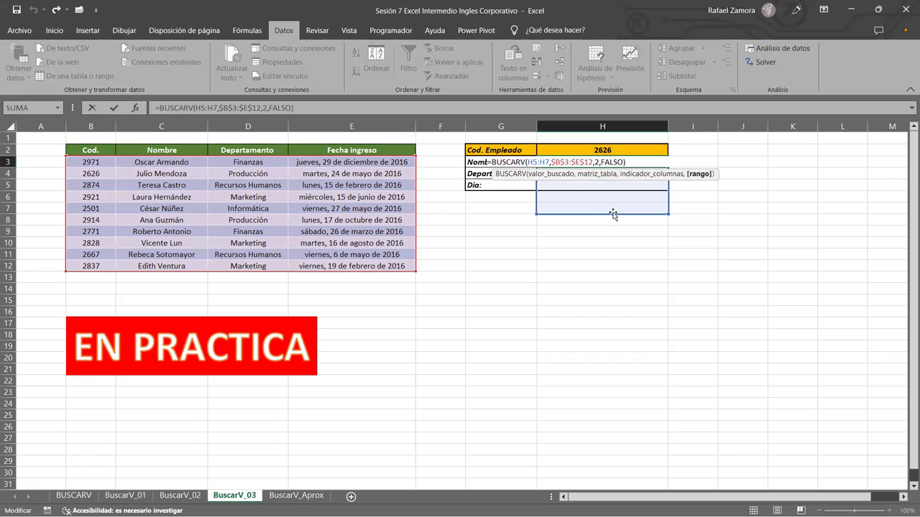
{"action": "left_click_drag", "start_coordinate": [611, 213], "coordinate": [609, 158]}
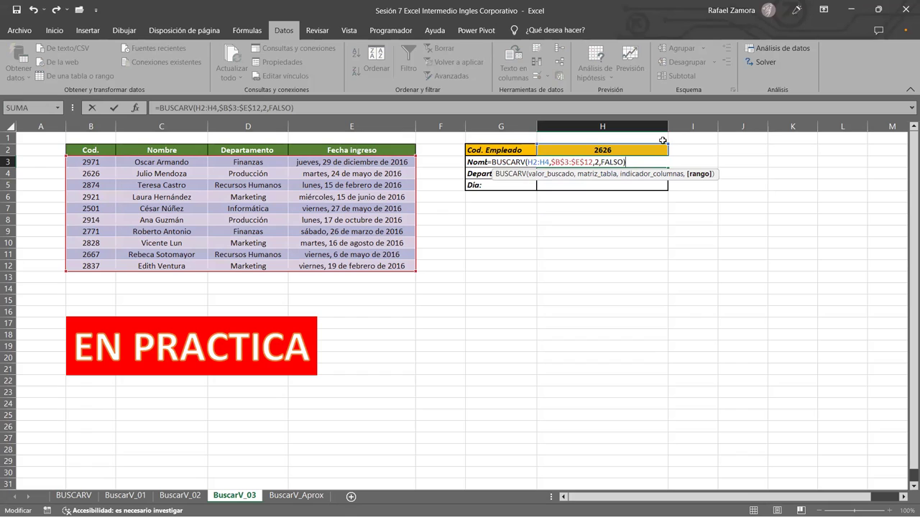
{"action": "mouse_move", "coordinate": [650, 148]}
{"action": "left_mouse_down"}
{"action": "mouse_move", "coordinate": [637, 236]}
{"action": "mouse_move", "coordinate": [665, 236]}
{"action": "mouse_move", "coordinate": [645, 152]}
{"action": "left_mouse_up"}
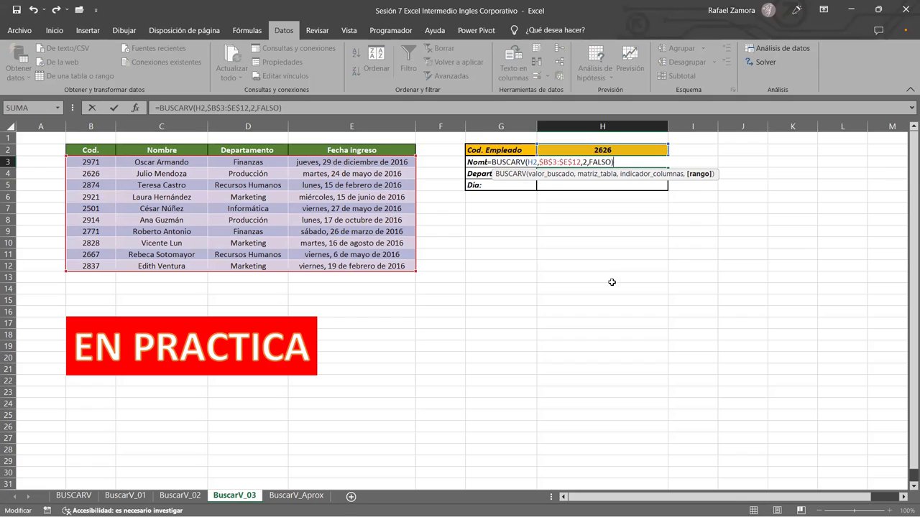
{"action": "left_click", "coordinate": [545, 162]}
{"action": "left_click", "coordinate": [530, 162]}
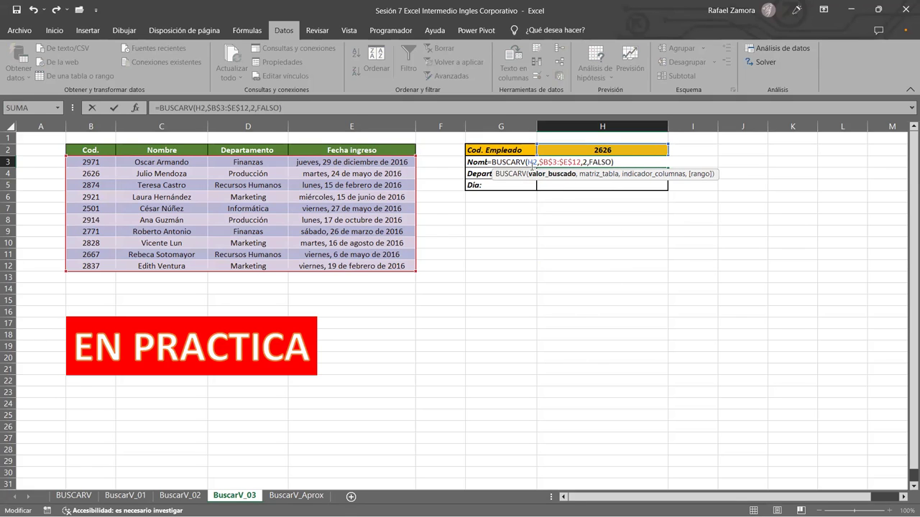
{"action": "key", "text": "F4"}
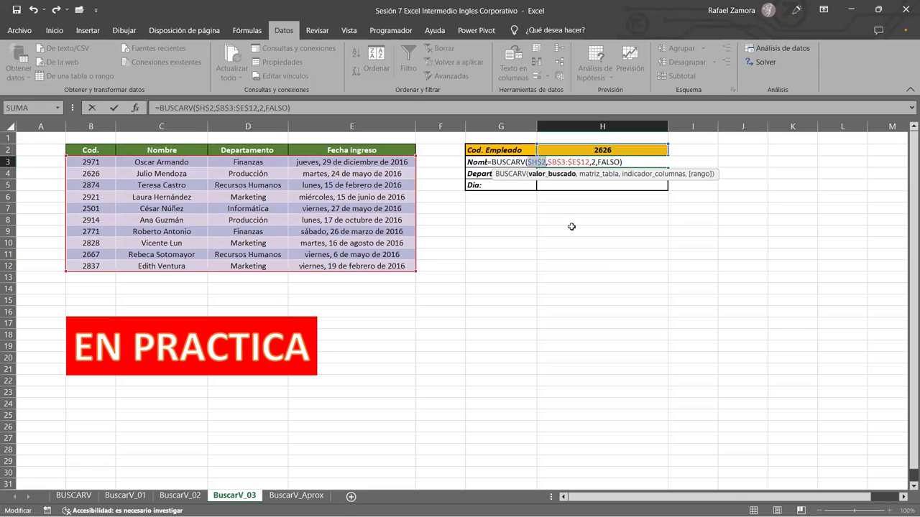
{"action": "key", "text": "ctrl+Return"}
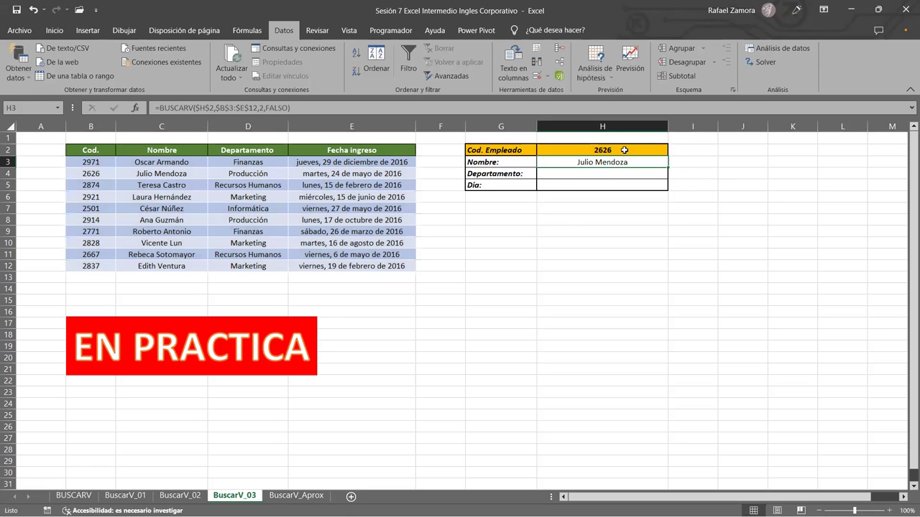
- Pick code 2921, then 2828, from H2's dropdown to update the name lookup
{"action": "left_click", "coordinate": [623, 150]}
{"action": "left_click", "coordinate": [673, 153]}
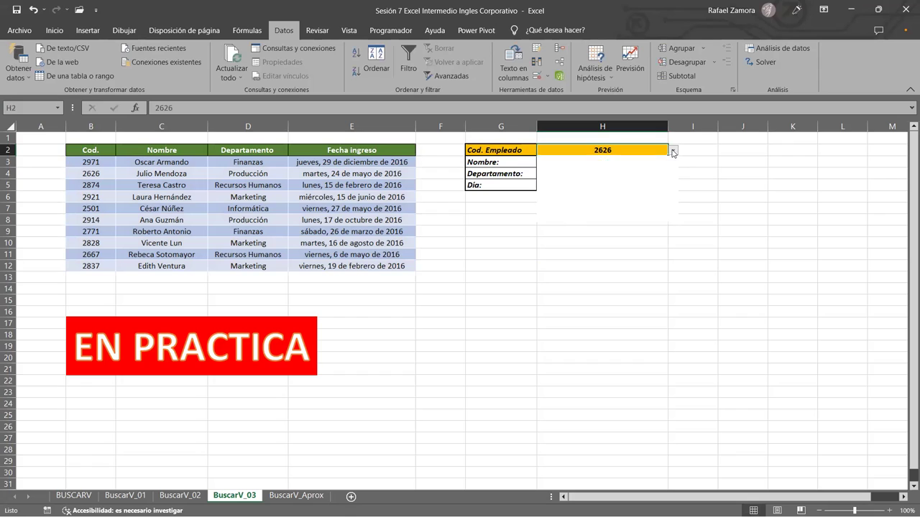
{"action": "left_click", "coordinate": [591, 179]}
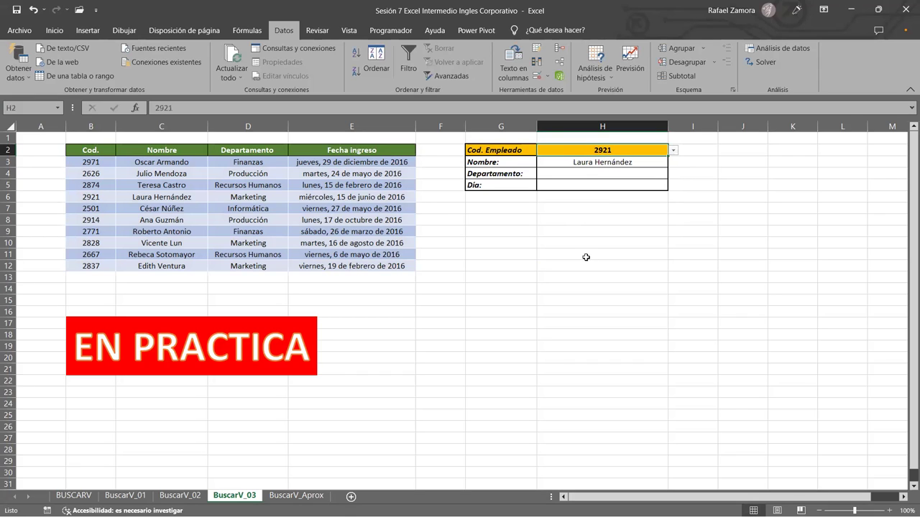
{"action": "left_click", "coordinate": [675, 151]}
{"action": "left_click", "coordinate": [590, 202]}
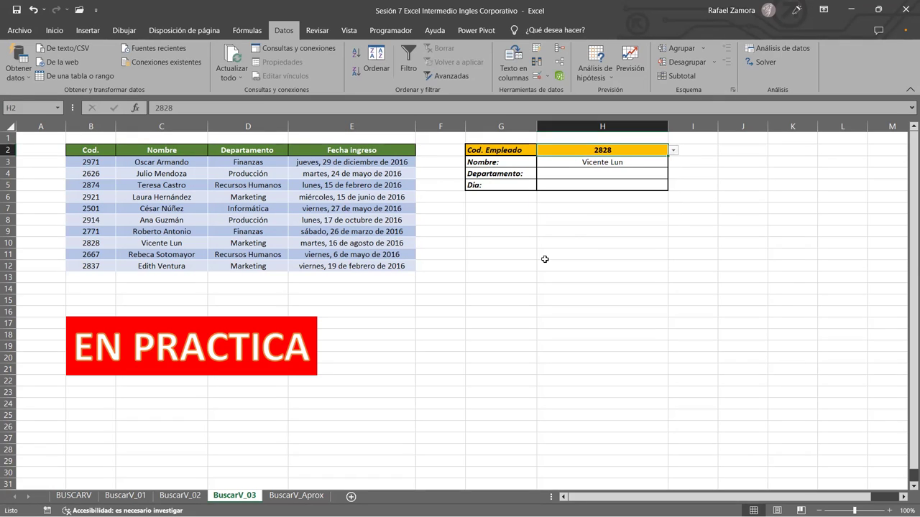
{"action": "left_click", "coordinate": [633, 162]}
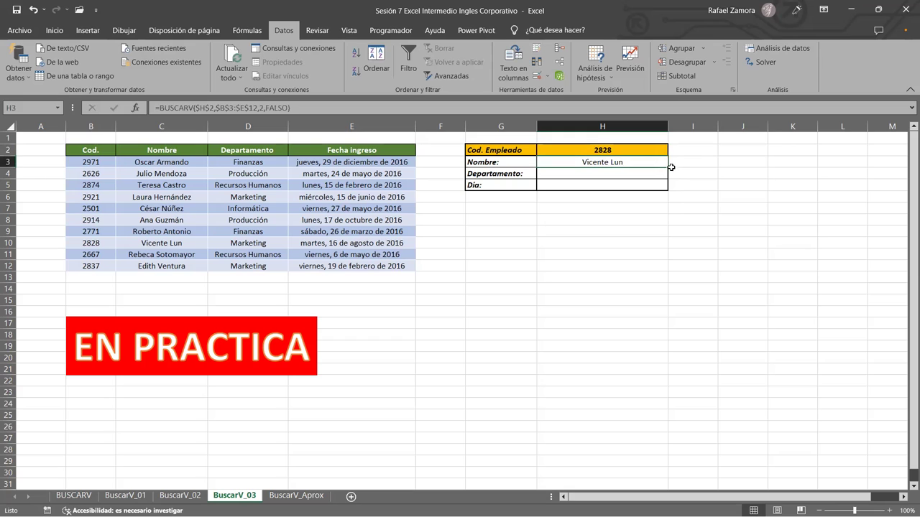
- Copy the H3 lookup down to H5 and set H4 to return the department
{"action": "left_click_drag", "start_coordinate": [668, 170], "coordinate": [663, 188]}
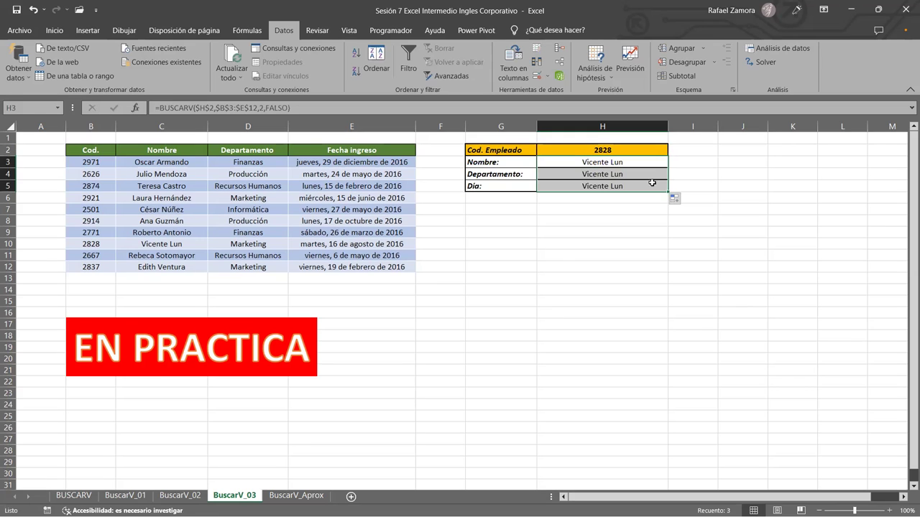
{"action": "double_click", "coordinate": [609, 177]}
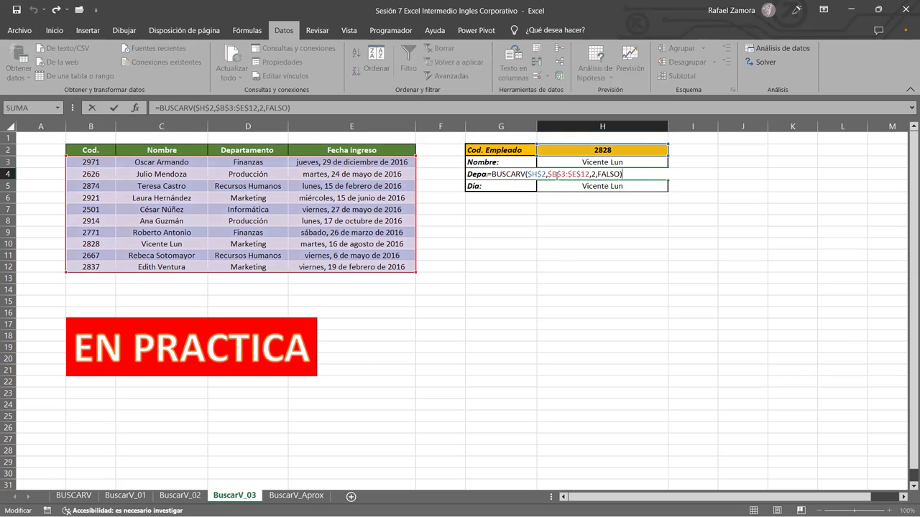
{"action": "double_click", "coordinate": [594, 174]}
{"action": "key", "text": "Escape"}
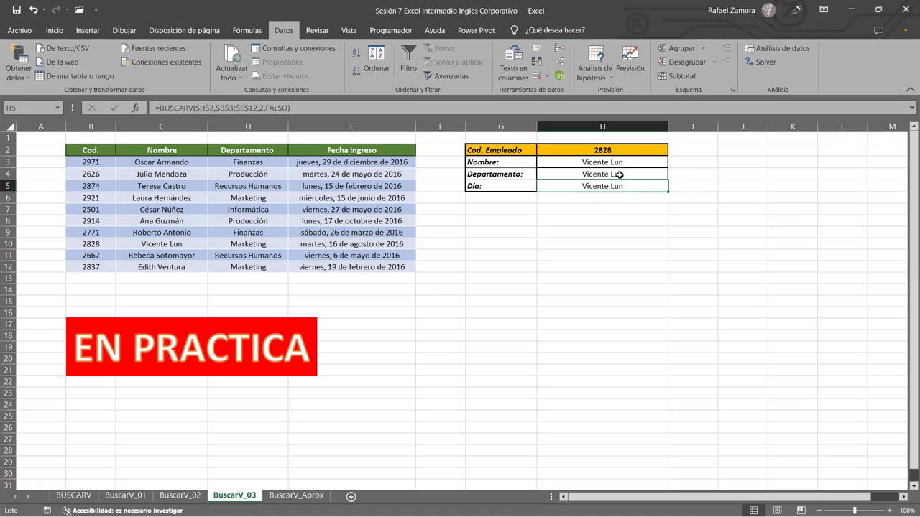
{"action": "double_click", "coordinate": [620, 173]}
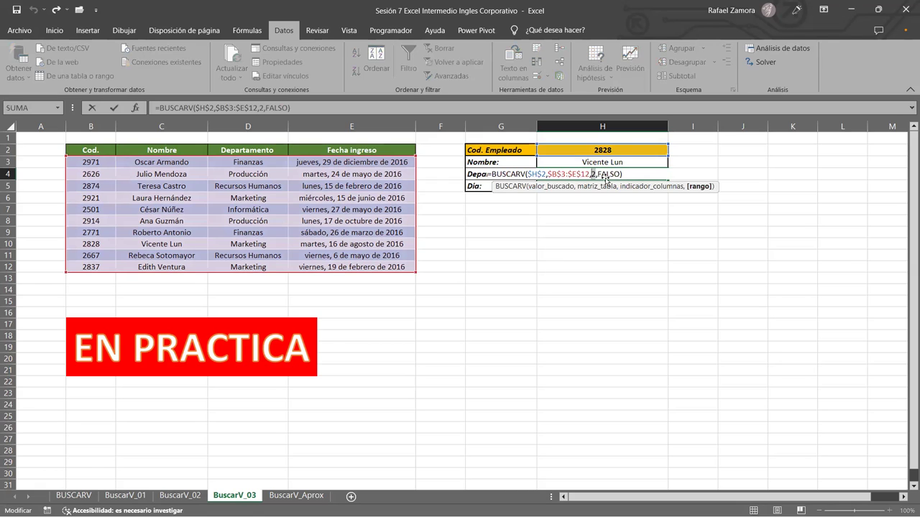
{"action": "key", "text": "Return"}
- Set H5's column index to 4, returning date serial 42598, and select H3:H5
{"action": "key", "text": "ctrl+apostrophe"}
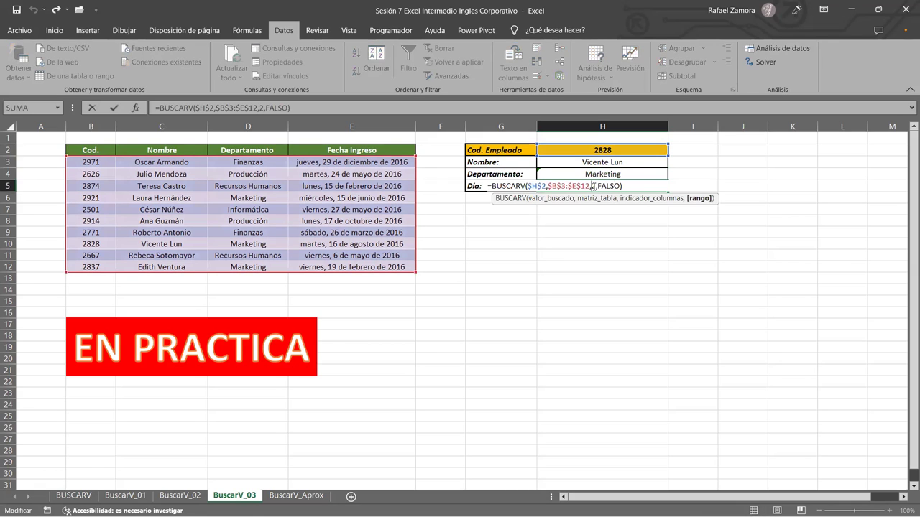
{"action": "type", "text": "4"}
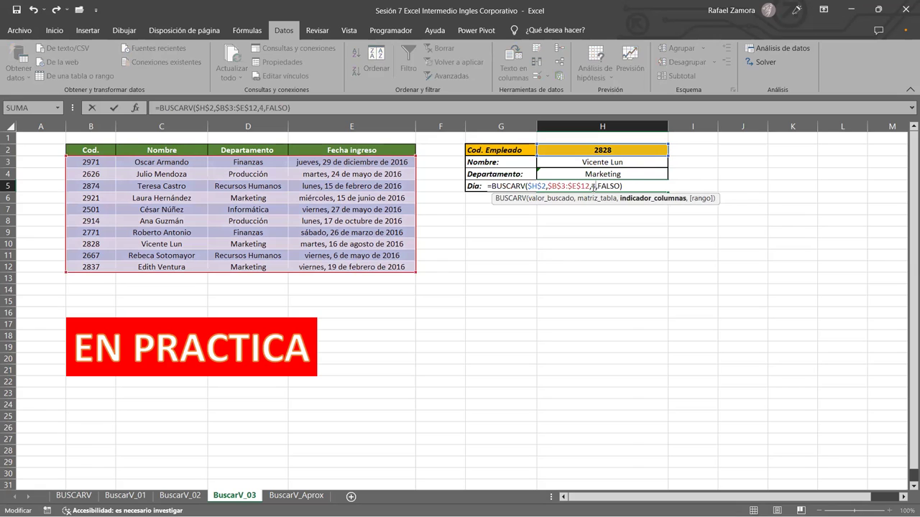
{"action": "key", "text": "Return"}
{"action": "left_click", "coordinate": [682, 230]}
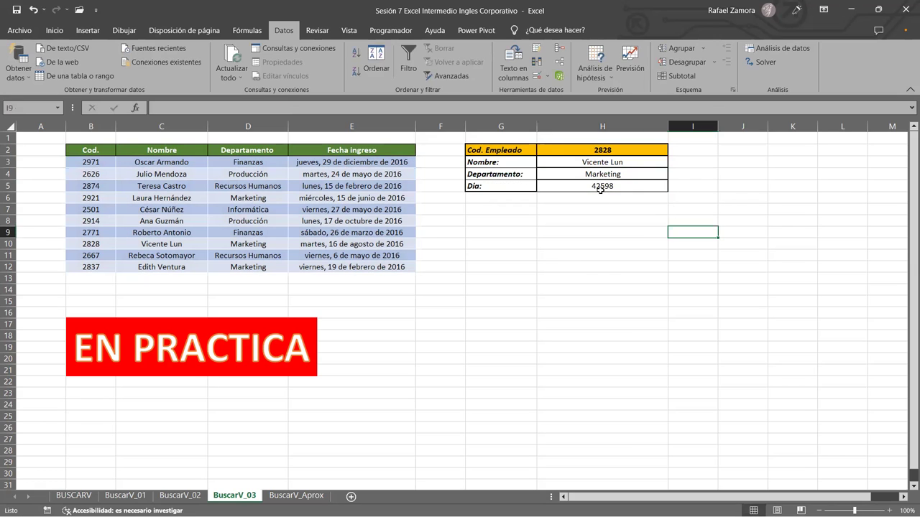
{"action": "left_click", "coordinate": [615, 188]}
{"action": "left_click_drag", "start_coordinate": [594, 161], "coordinate": [600, 185]}
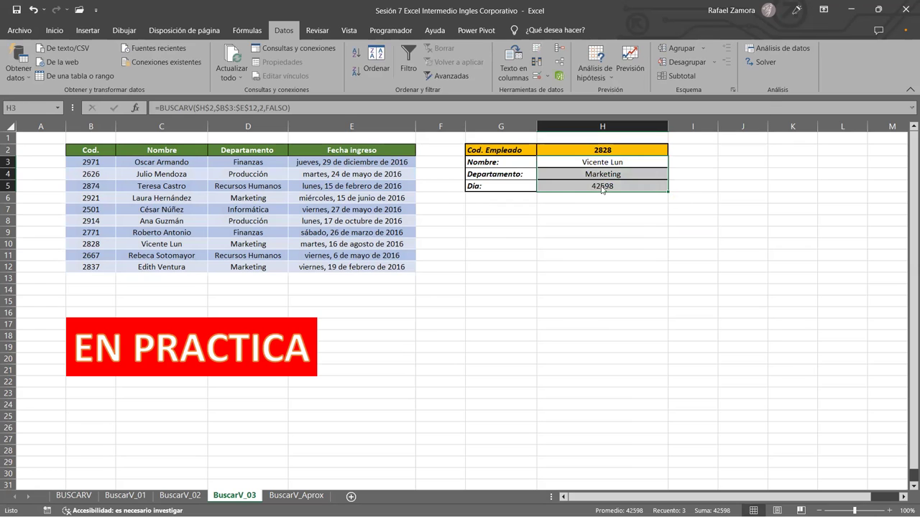
{"action": "key", "text": "ctrl+1"}
- Apply outline and inside borders to the result cells H3:H5
{"action": "left_click", "coordinate": [597, 82]}
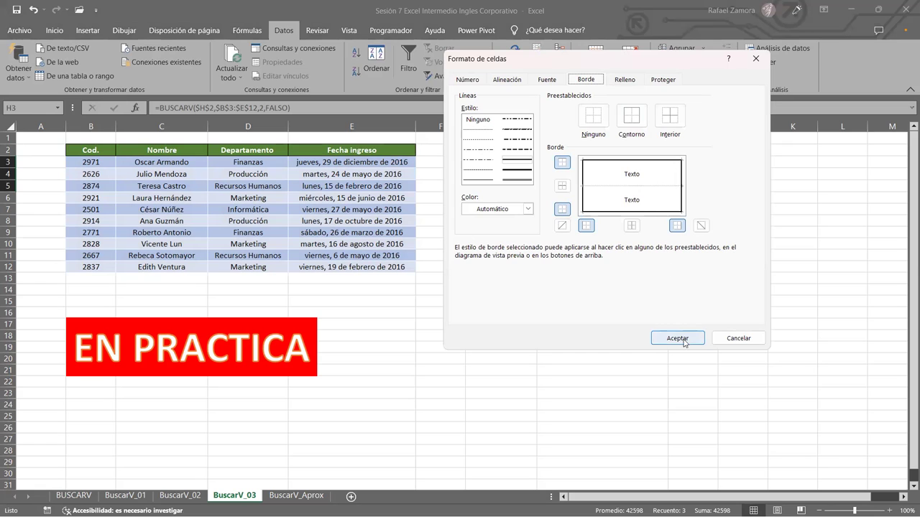
{"action": "key", "text": "Return"}
{"action": "left_click", "coordinate": [707, 293]}
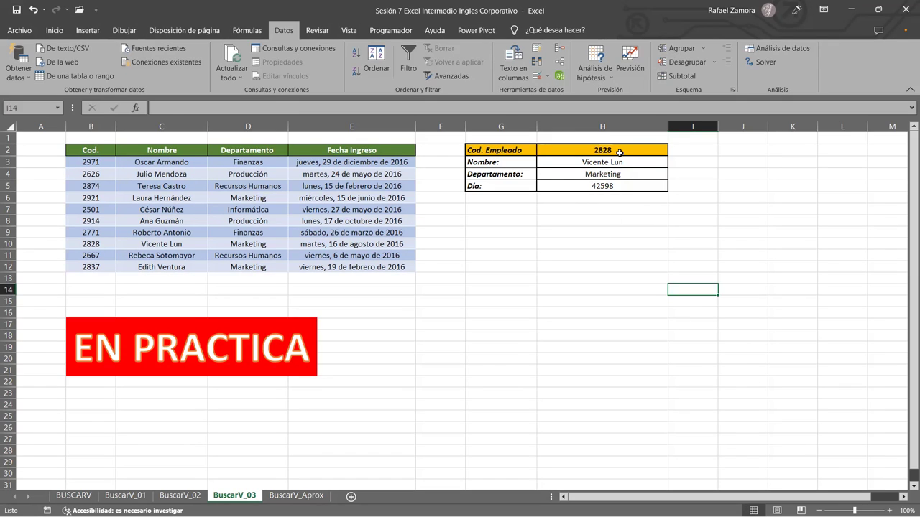
- Pick codes 2921, 2771 and 2837 in turn from H2's dropdown, then check H5's formula
{"action": "left_click", "coordinate": [619, 152]}
{"action": "left_click", "coordinate": [672, 150]}
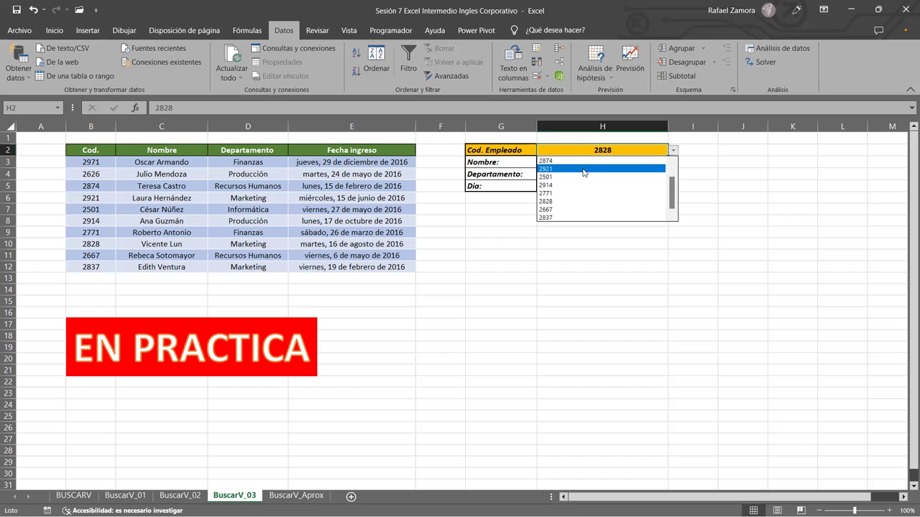
{"action": "left_click", "coordinate": [583, 169]}
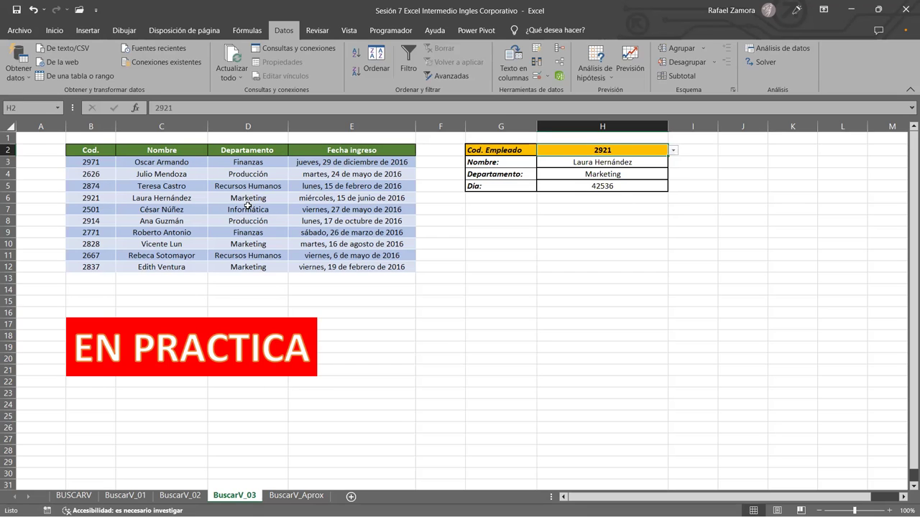
{"action": "left_click", "coordinate": [674, 151]}
{"action": "scroll", "coordinate": [564, 200], "scroll_direction": "down", "scroll_amount": 1}
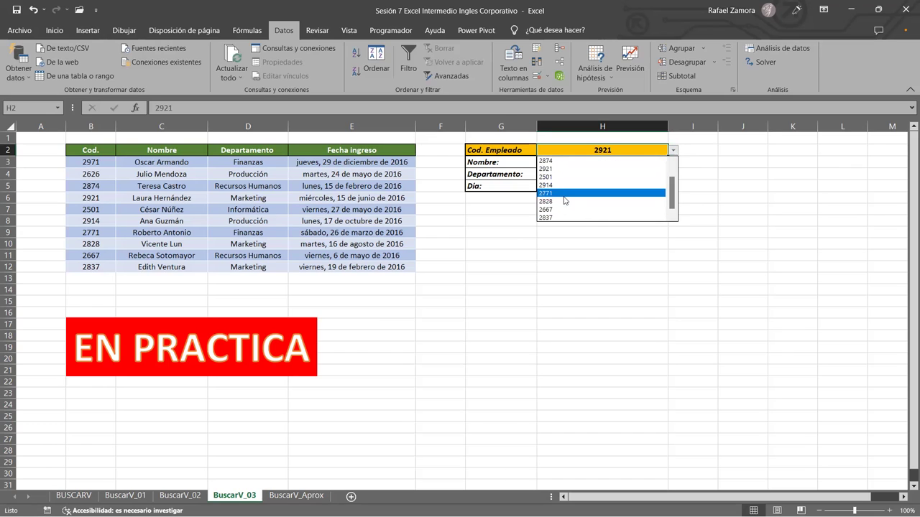
{"action": "left_click", "coordinate": [564, 194]}
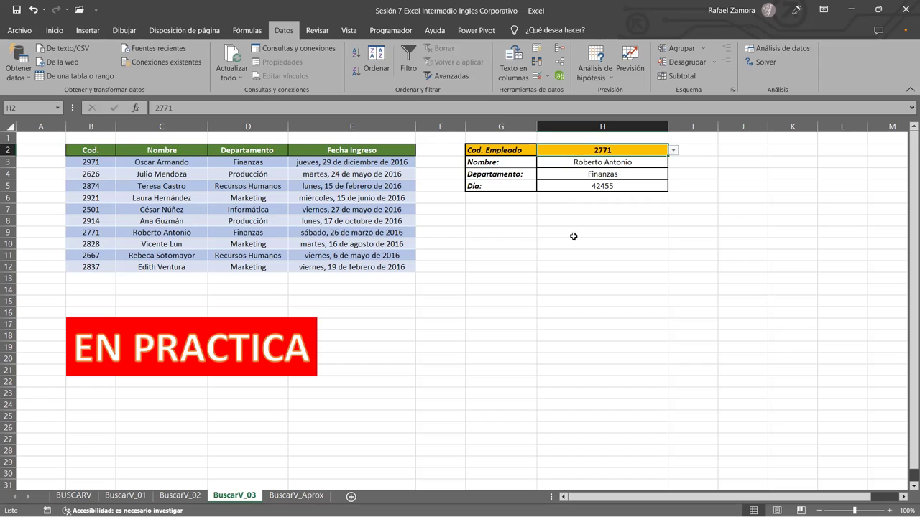
{"action": "left_click", "coordinate": [675, 151]}
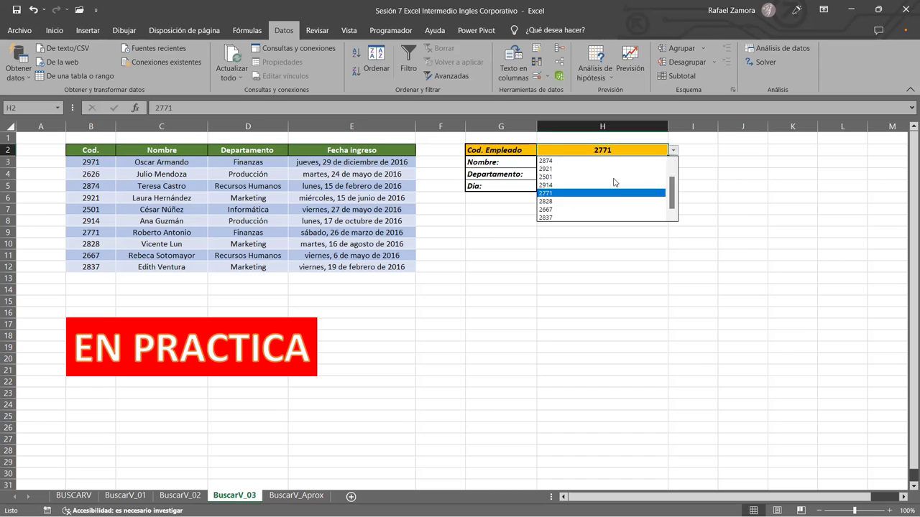
{"action": "left_click", "coordinate": [561, 218]}
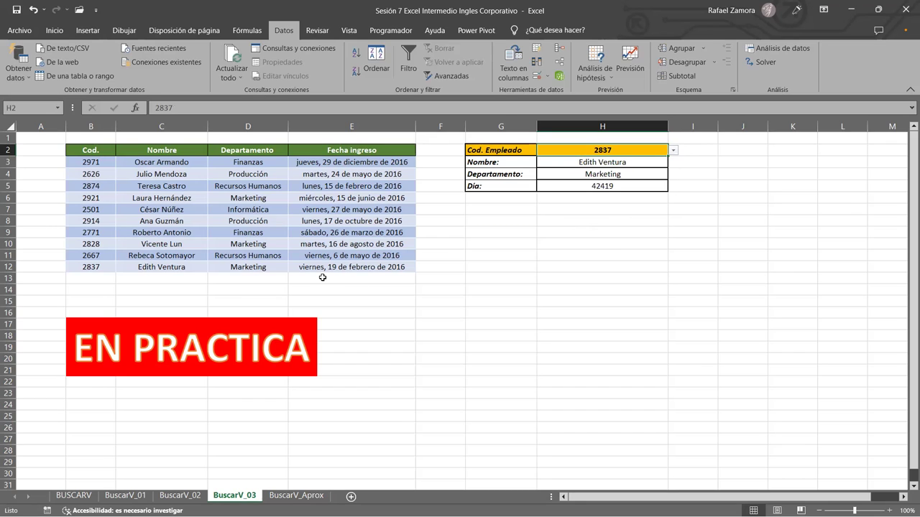
{"action": "left_click", "coordinate": [686, 210]}
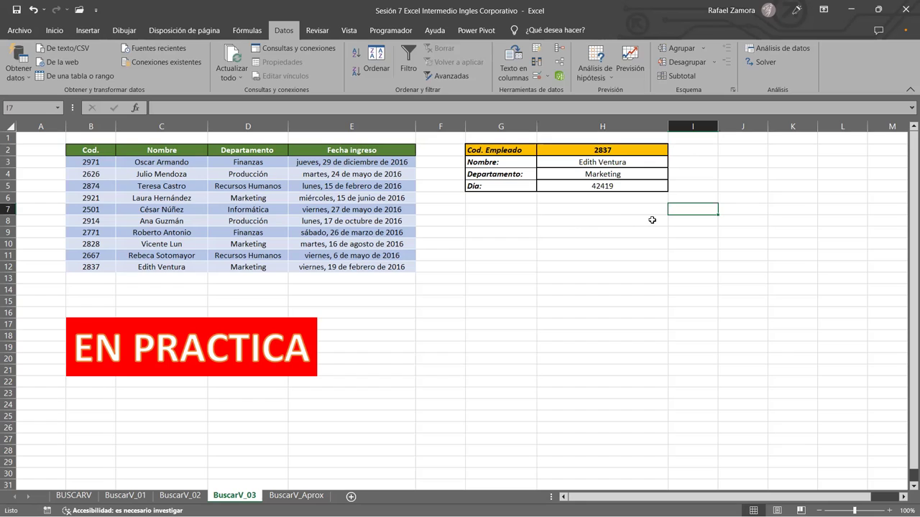
{"action": "left_click", "coordinate": [621, 185]}
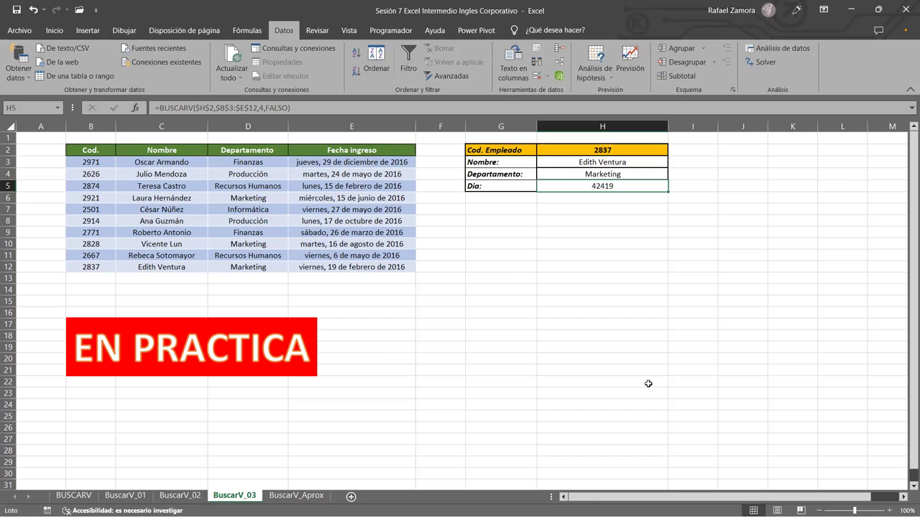
- Open Formato de celdas for the Departamento cell H4 and choose a thin border line style
{"action": "left_click", "coordinate": [607, 175]}
{"action": "key", "text": "ctrl+1"}
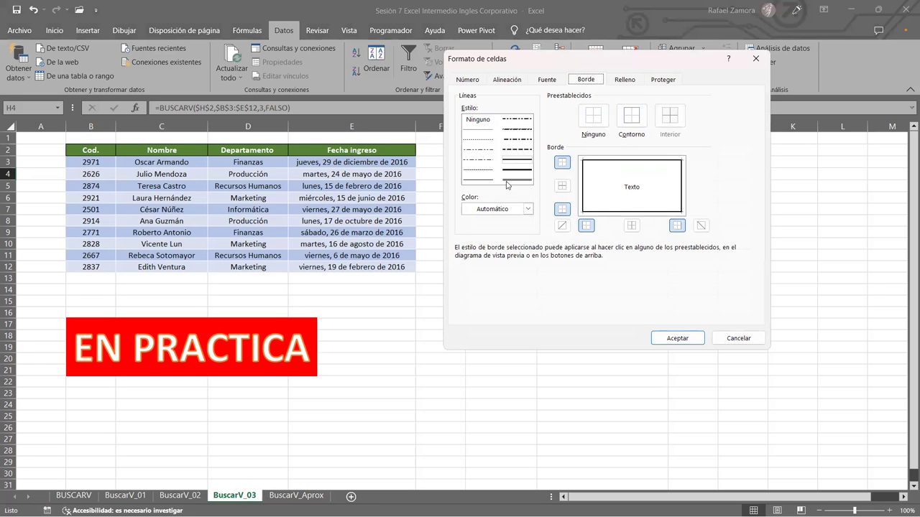
{"action": "left_click", "coordinate": [486, 179]}
{"action": "left_click", "coordinate": [638, 160]}
{"action": "left_click", "coordinate": [643, 212]}
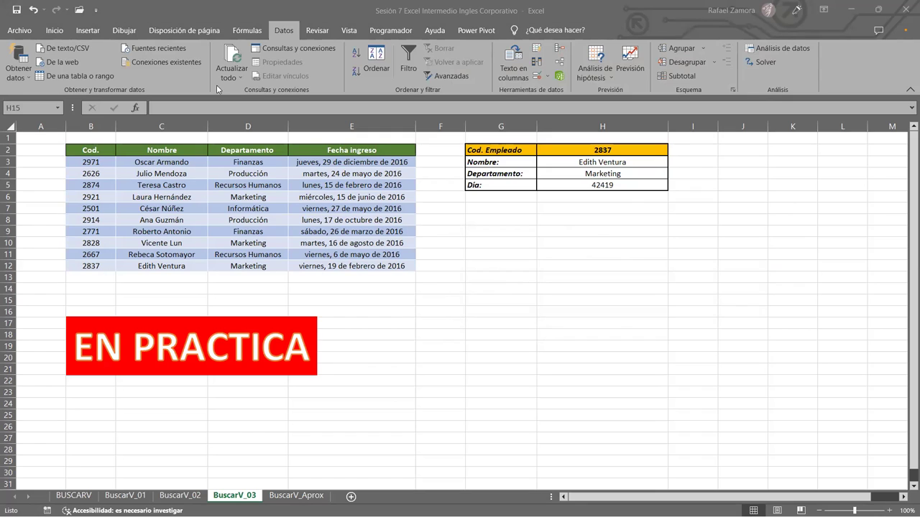
- Move through cells H6 and H8, ending on the Día result cell H5 showing 42419
{"action": "left_click", "coordinate": [629, 299]}
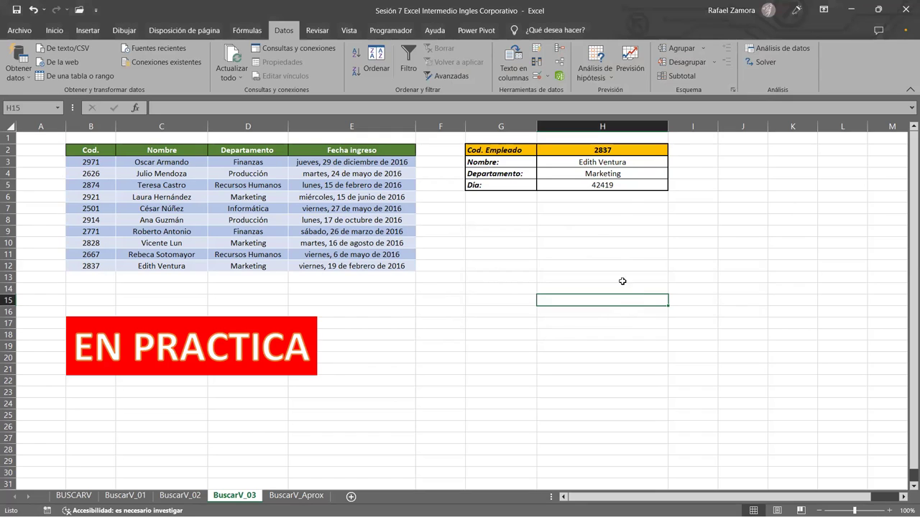
{"action": "left_click", "coordinate": [624, 195]}
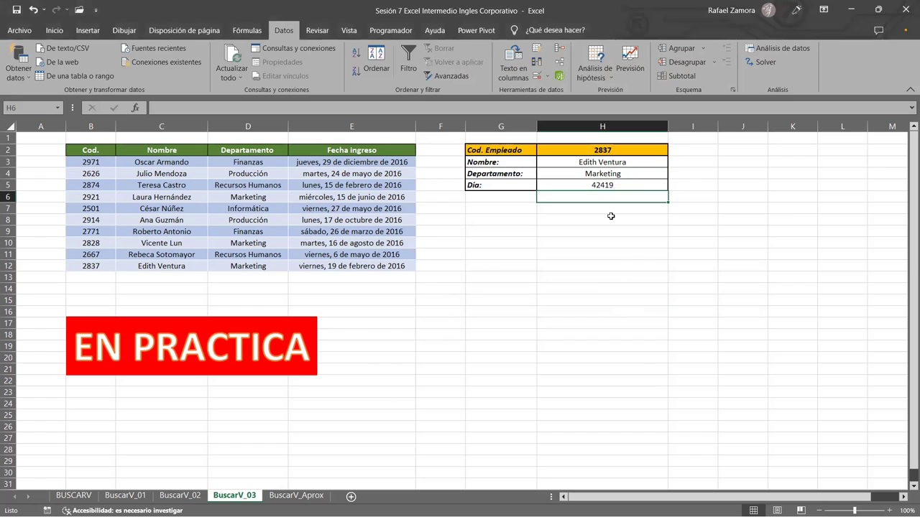
{"action": "left_click", "coordinate": [610, 217]}
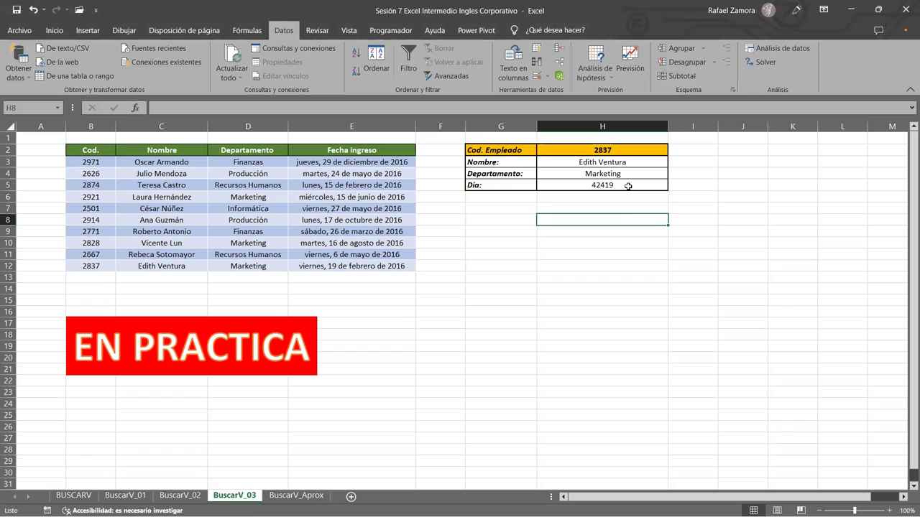
{"action": "left_click", "coordinate": [628, 187]}
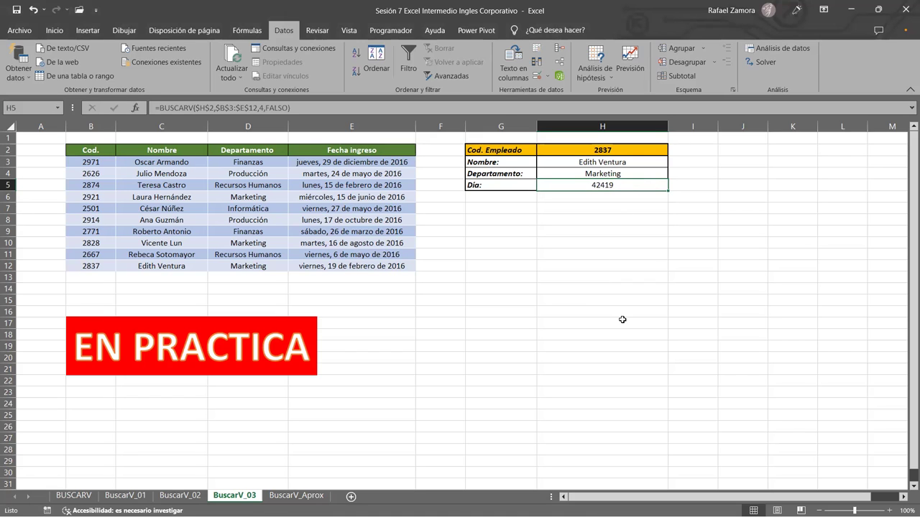
- Give H5 a custom dddd number format, based on d-mmm, so it shows viernes
{"action": "key", "text": "ctrl+1"}
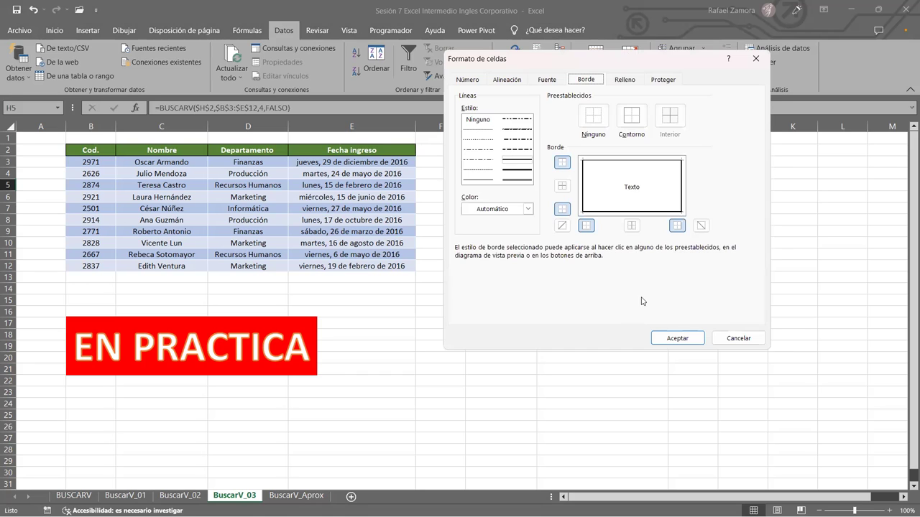
{"action": "left_click", "coordinate": [467, 80]}
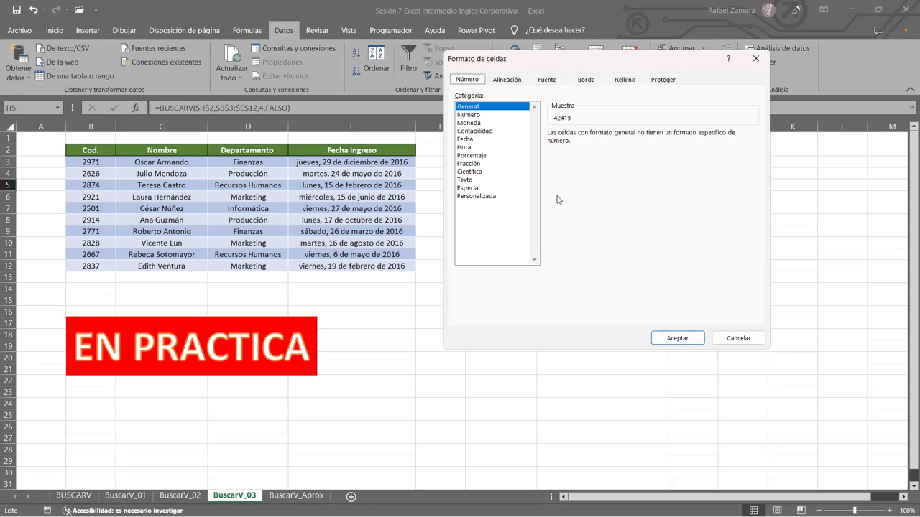
{"action": "left_click", "coordinate": [496, 196]}
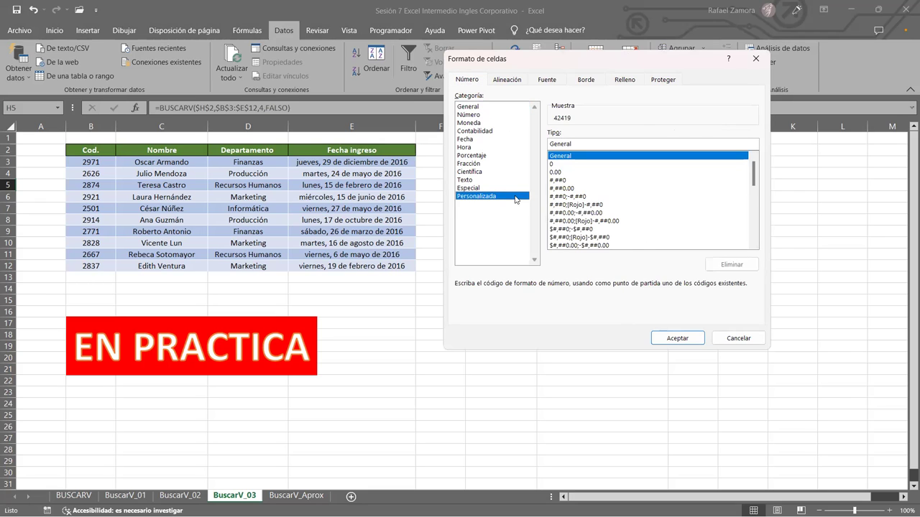
{"action": "left_click", "coordinate": [591, 213]}
{"action": "scroll", "coordinate": [591, 214], "scroll_direction": "down", "scroll_amount": 5}
{"action": "scroll", "coordinate": [592, 214], "scroll_direction": "down", "scroll_amount": 5}
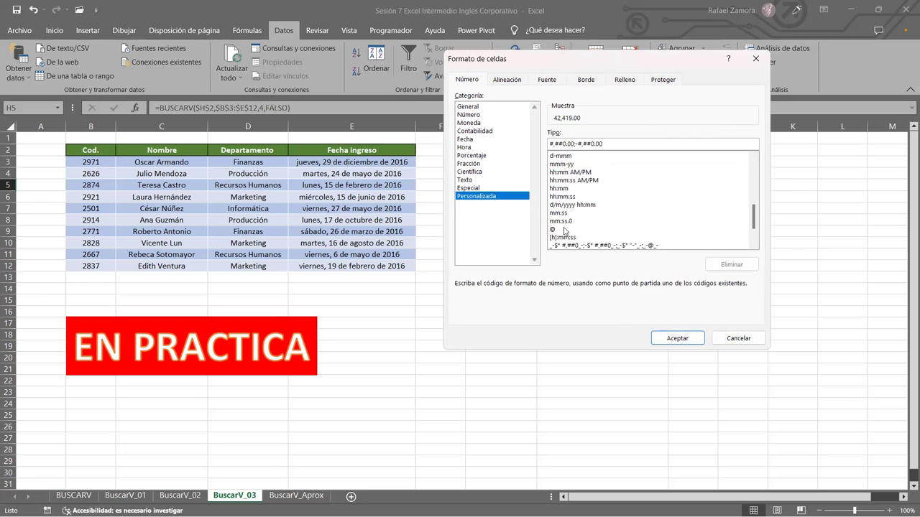
{"action": "left_click", "coordinate": [576, 157]}
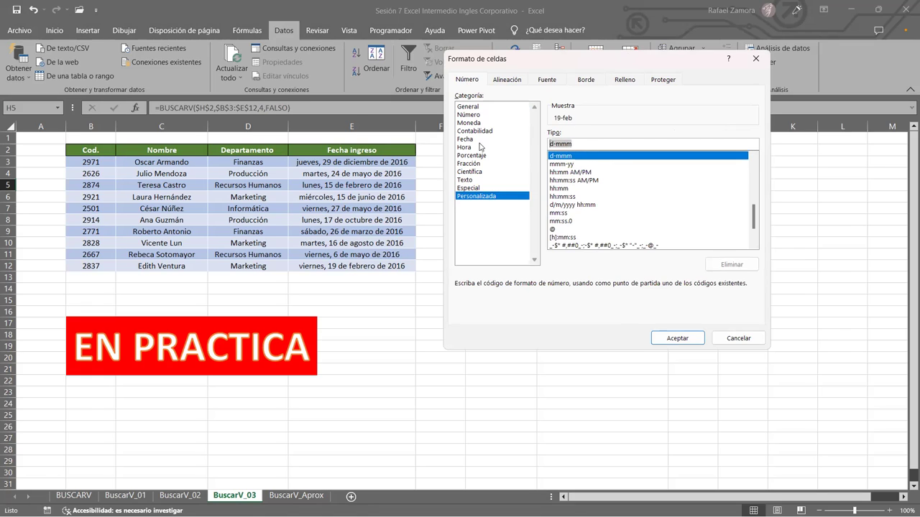
{"action": "type", "text": "dddd"}
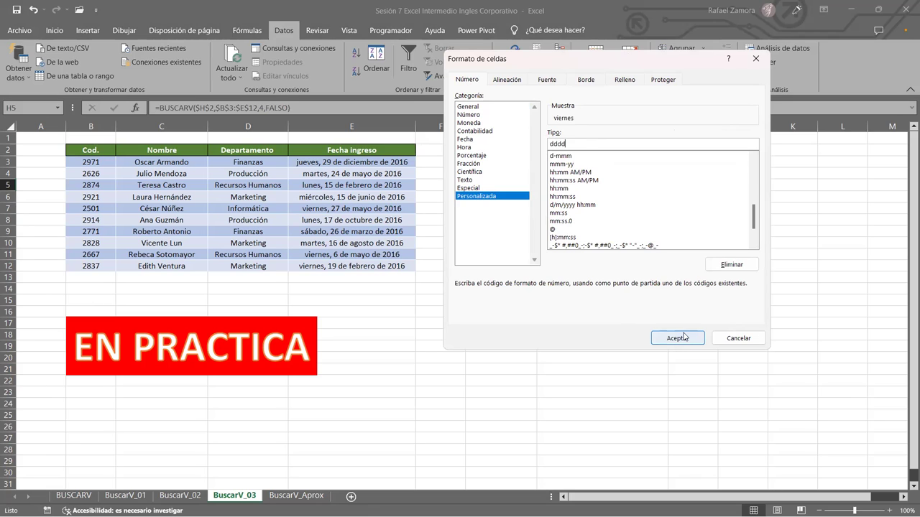
{"action": "left_click", "coordinate": [679, 336]}
{"action": "left_click", "coordinate": [684, 333]}
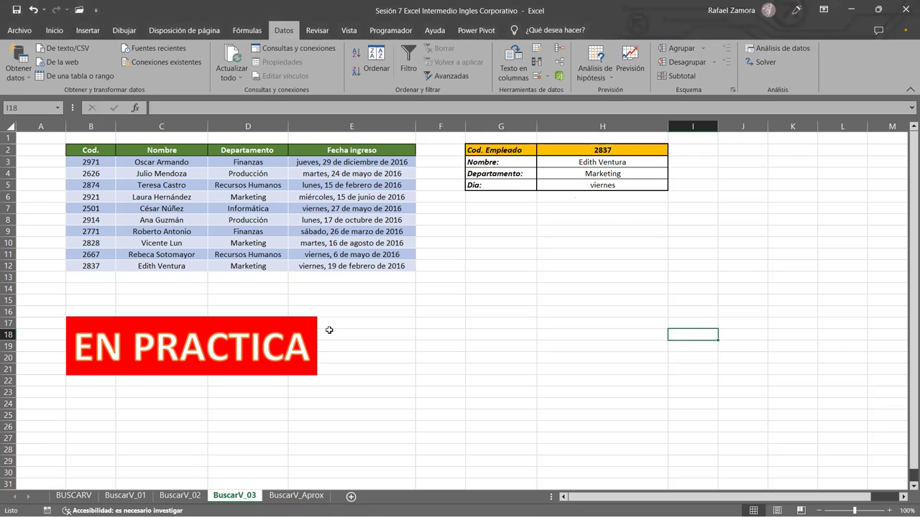
- Pick employee code 2874 from H2's dropdown list
{"action": "left_click", "coordinate": [656, 146]}
{"action": "left_click", "coordinate": [673, 151]}
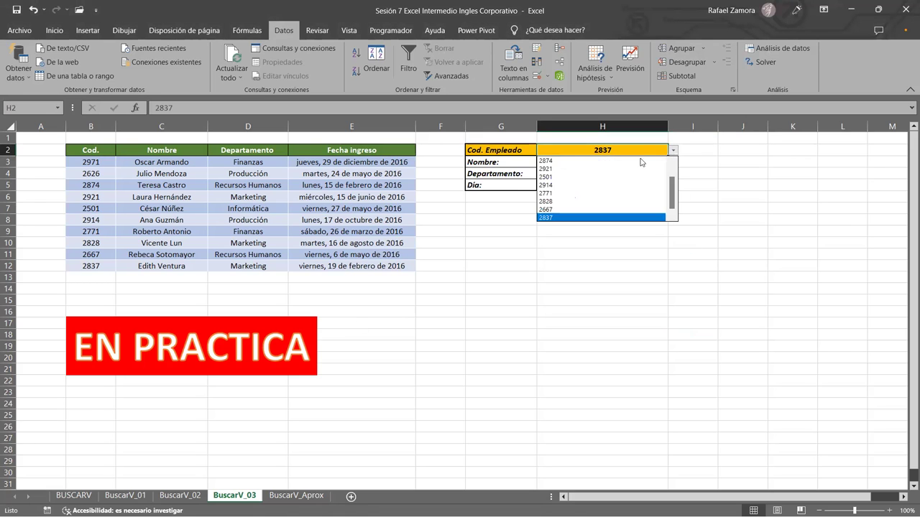
{"action": "left_click", "coordinate": [622, 161]}
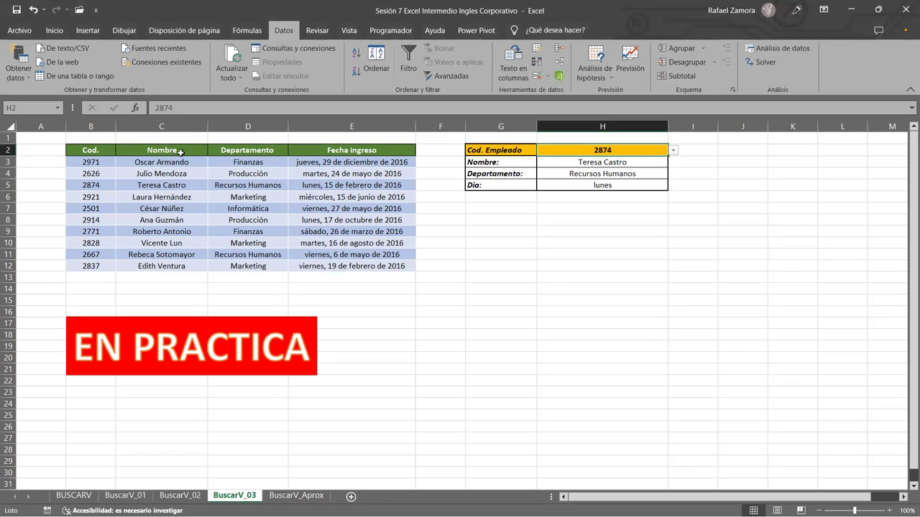
- Switch H2 to code 2501 and check the Nombre, Departamento and Día results
{"action": "left_click", "coordinate": [676, 152]}
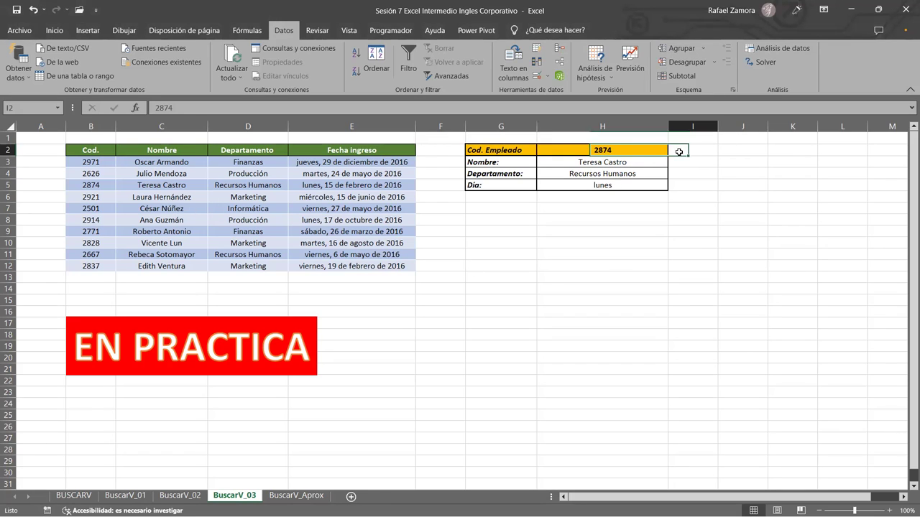
{"action": "left_click", "coordinate": [660, 151]}
{"action": "left_click", "coordinate": [672, 151]}
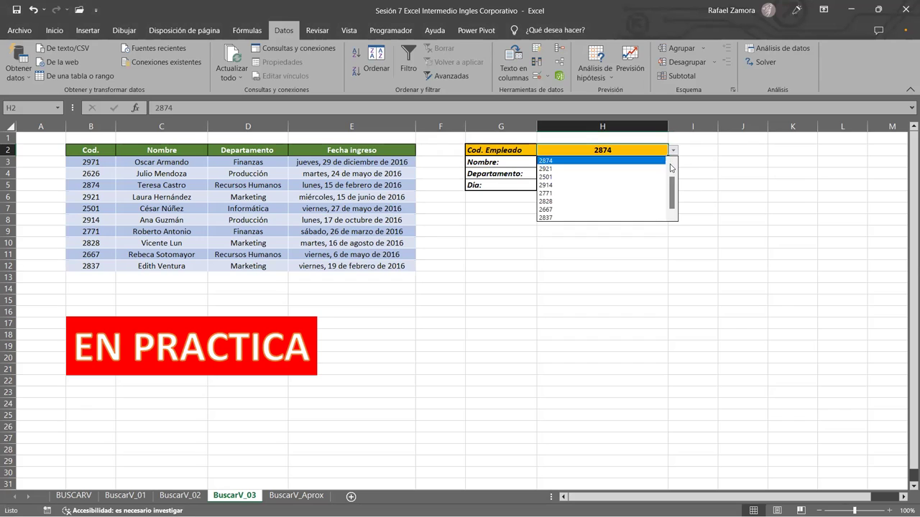
{"action": "left_click", "coordinate": [615, 159]}
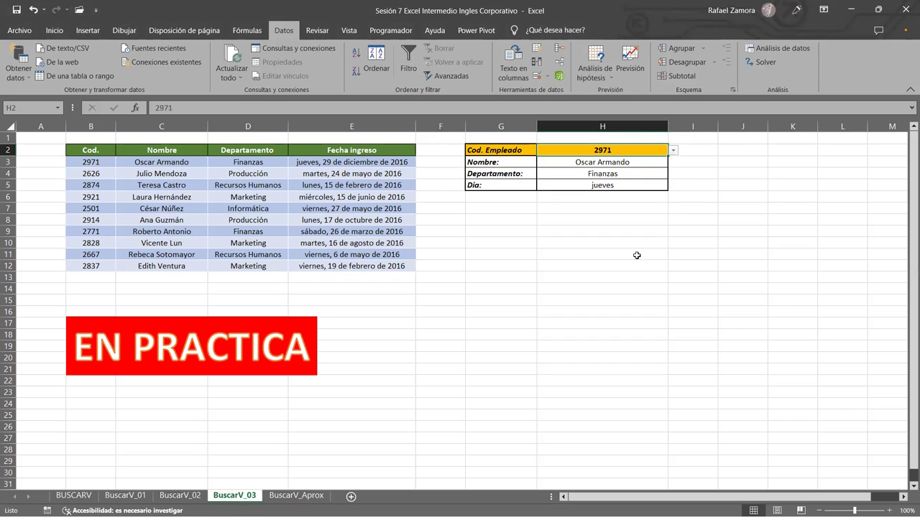
{"action": "left_click", "coordinate": [673, 151]}
{"action": "left_click", "coordinate": [632, 191]}
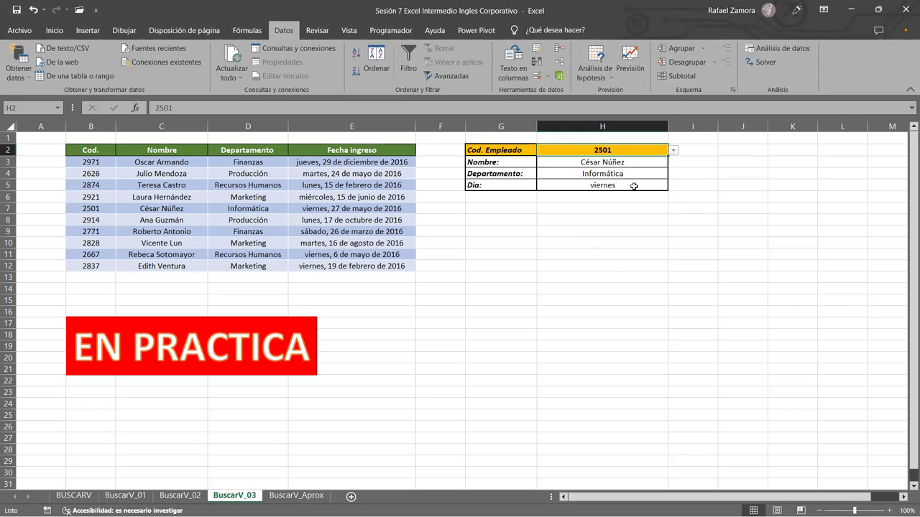
{"action": "left_click", "coordinate": [630, 219]}
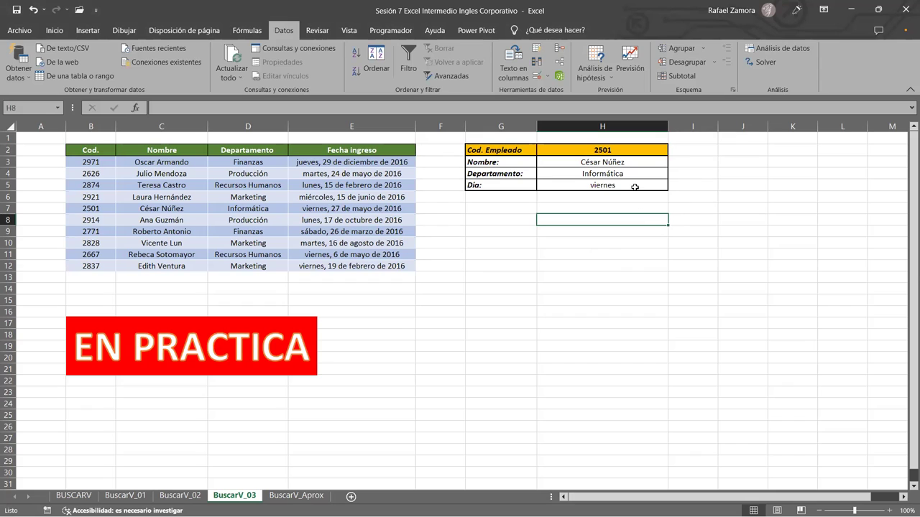
{"action": "left_click", "coordinate": [634, 187]}
- Undo the code changes back to employee 2837, with Día showing 42419
{"action": "key", "text": "F9"}
{"action": "key", "text": "ctrl+z"}
{"action": "key", "text": "Up"}
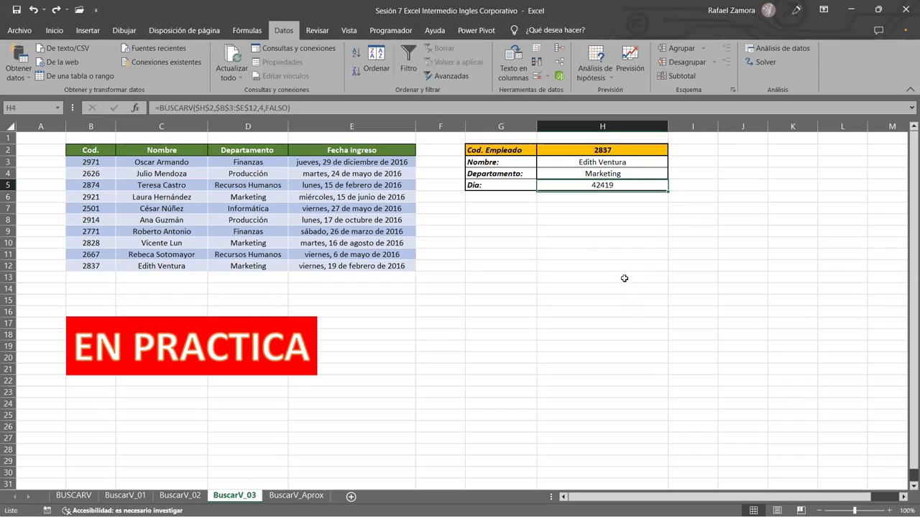
- Enter the label TEXTO in cell H8
{"action": "left_click", "coordinate": [618, 260]}
{"action": "key", "text": "Down"}
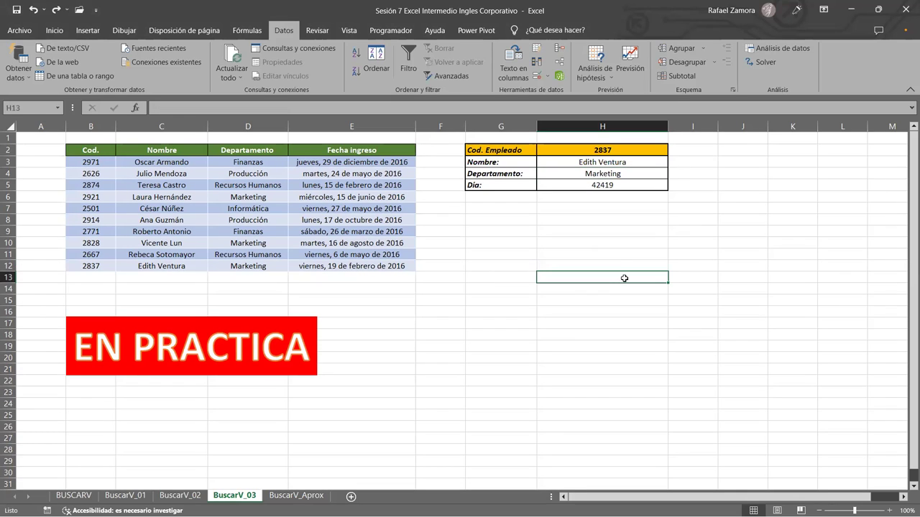
{"action": "left_click", "coordinate": [626, 221]}
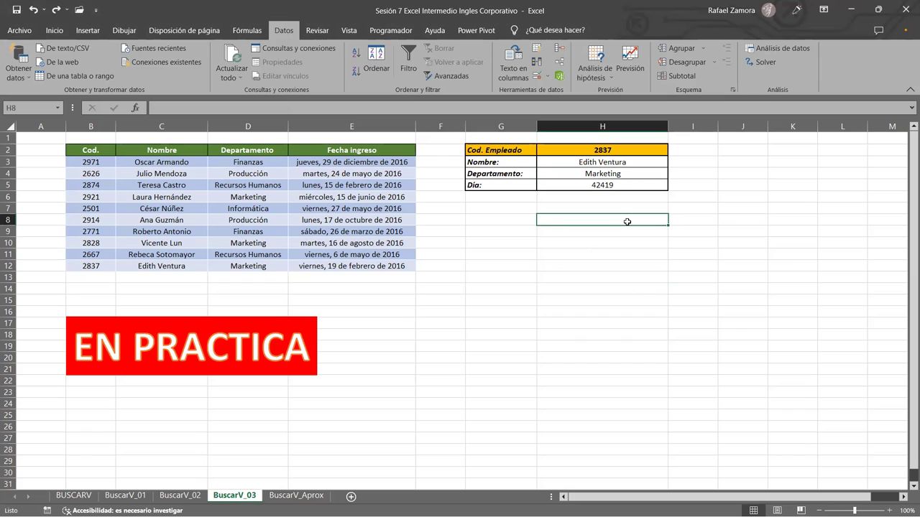
{"action": "type", "text": "TEXTO"}
{"action": "key", "text": "Return"}
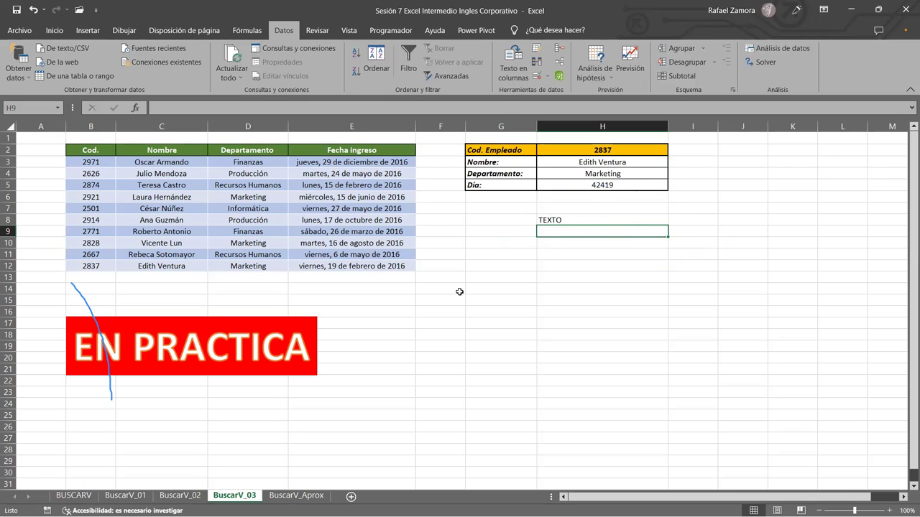
- Abandon the unfinished TEXTO formula in H8 and enter the date 25-6-2023 in G11
{"action": "left_click", "coordinate": [567, 220]}
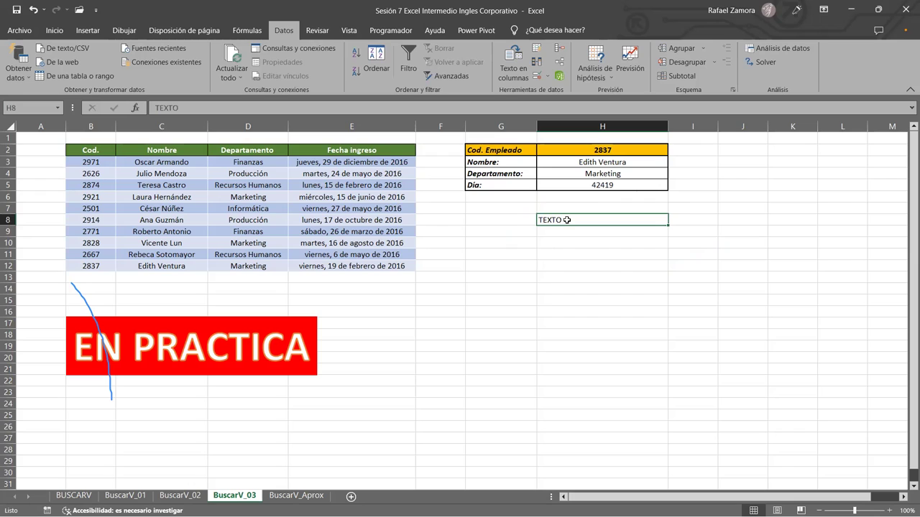
{"action": "type", "text": "="}
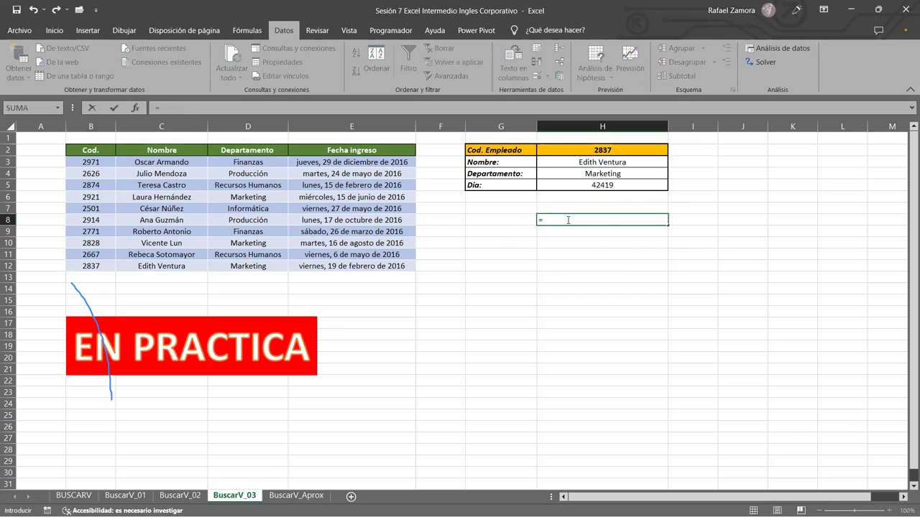
{"action": "type", "text": "TEX"}
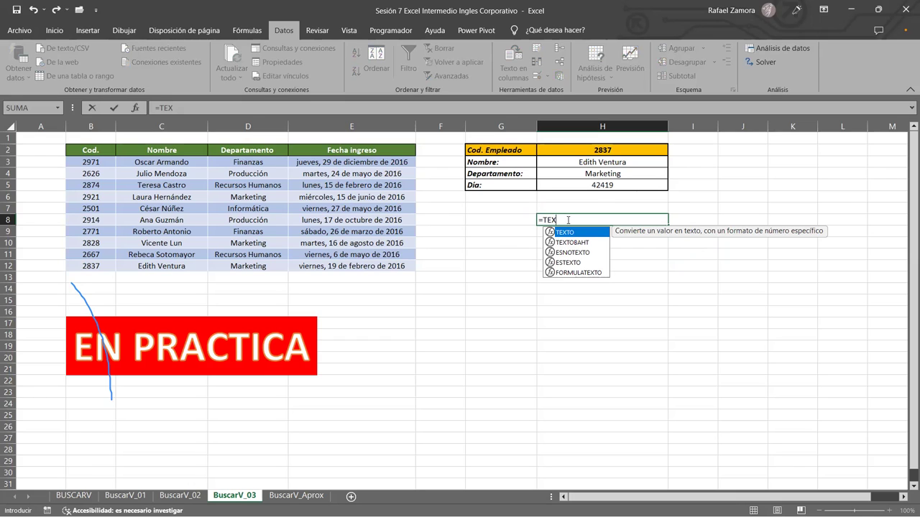
{"action": "key", "text": "Tab"}
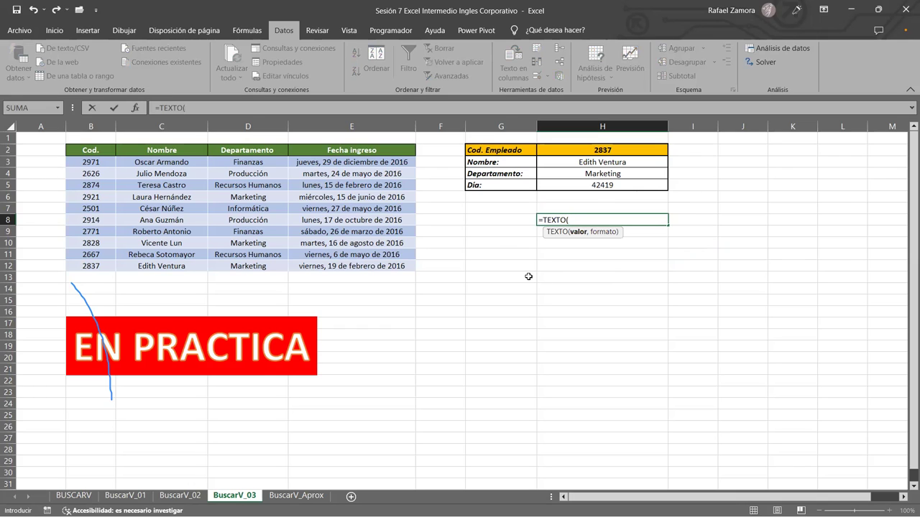
{"action": "key", "text": "Escape"}
{"action": "left_click", "coordinate": [515, 242]}
{"action": "left_click", "coordinate": [505, 254]}
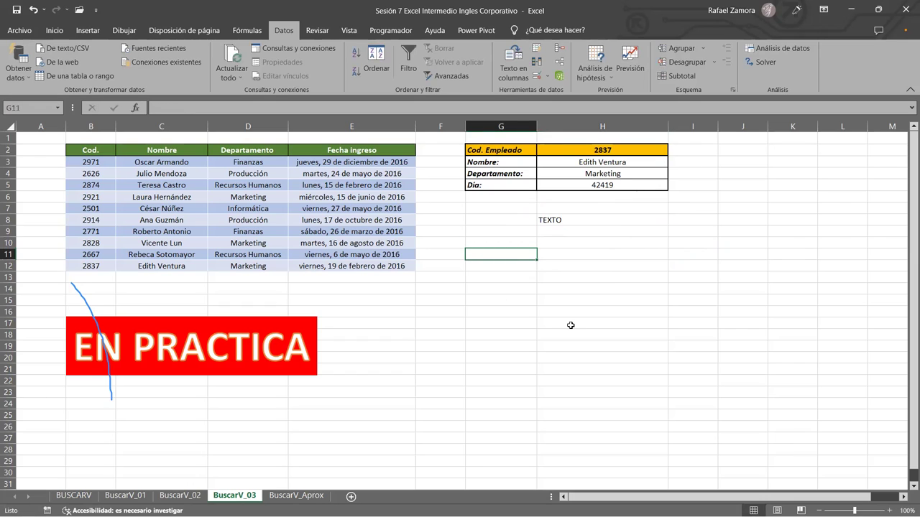
{"action": "type", "text": "25-6-2"}
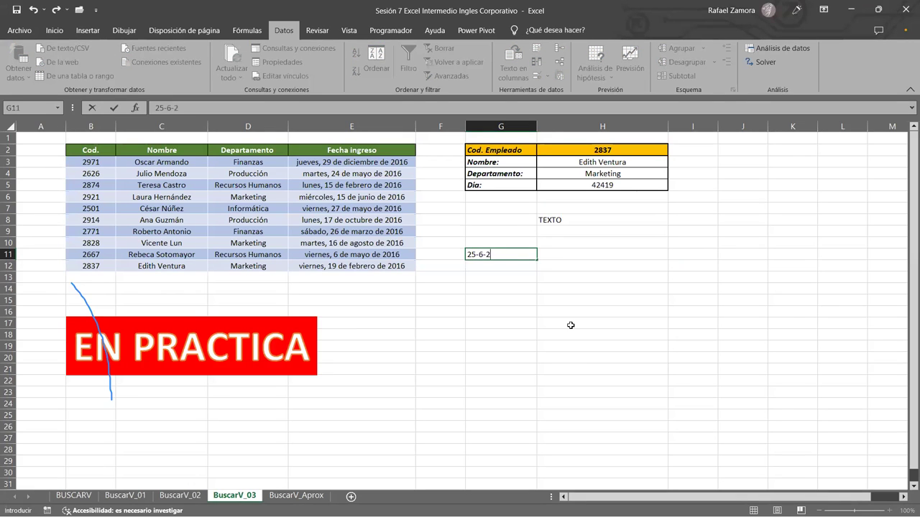
{"action": "type", "text": "023"}
{"action": "key", "text": "Return"}
- Enter =TEXTO(G11,"yy") in H11, showing 23, and centre the result
{"action": "left_click", "coordinate": [621, 256]}
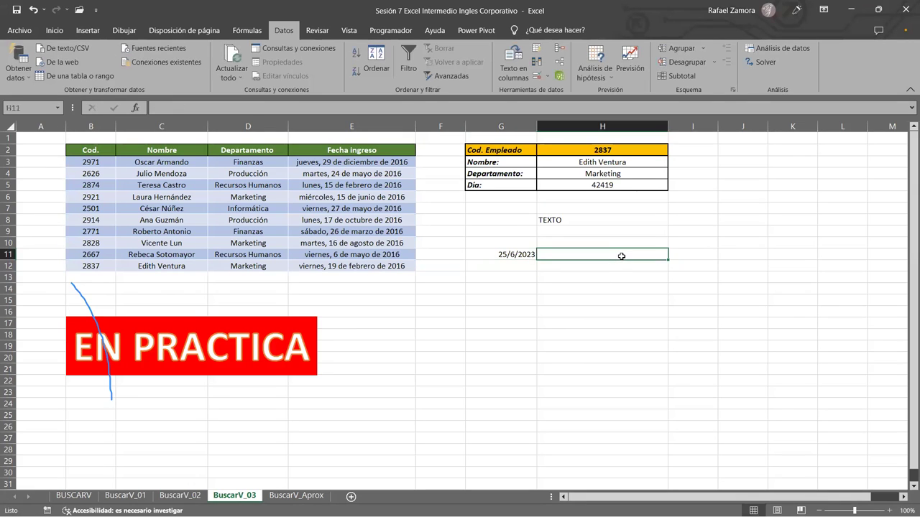
{"action": "type", "text": "="}
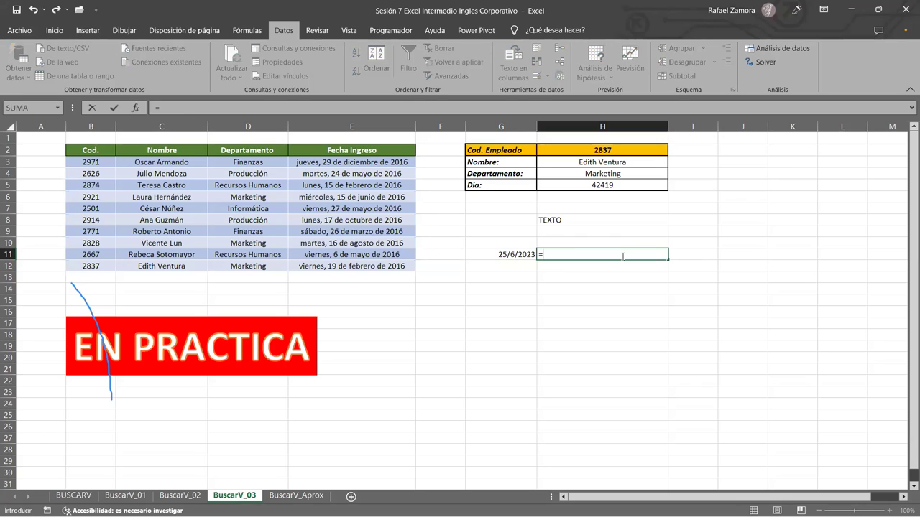
{"action": "type", "text": "TEXTO("}
{"action": "left_click", "coordinate": [526, 254]}
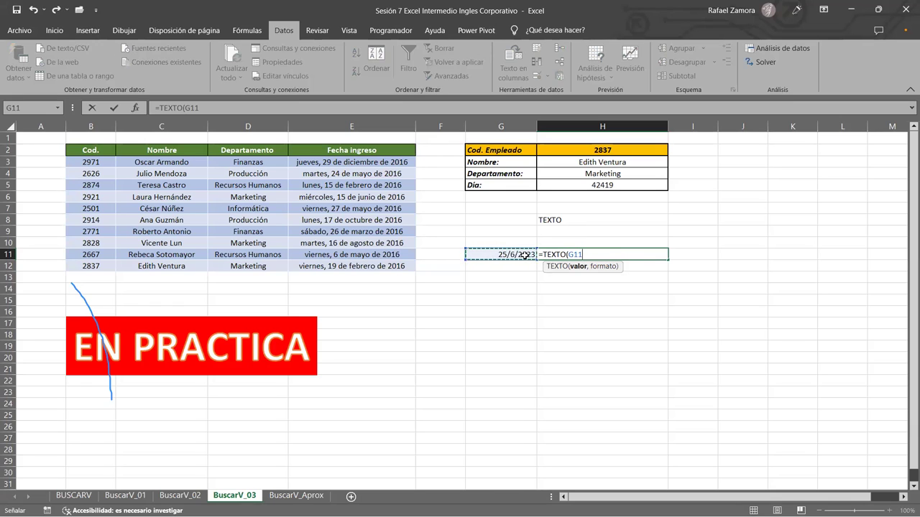
{"action": "type", "text": ","}
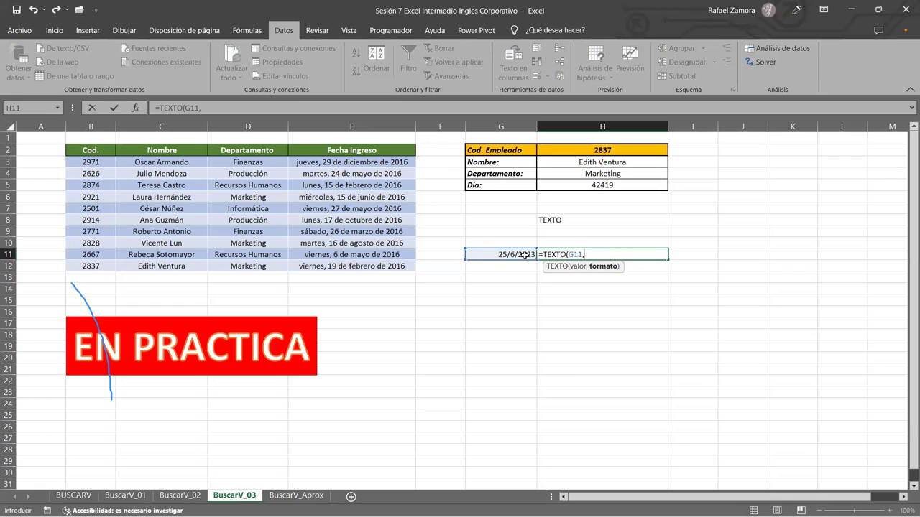
{"action": "type", "text": "\"yy\""}
{"action": "key", "text": "Return"}
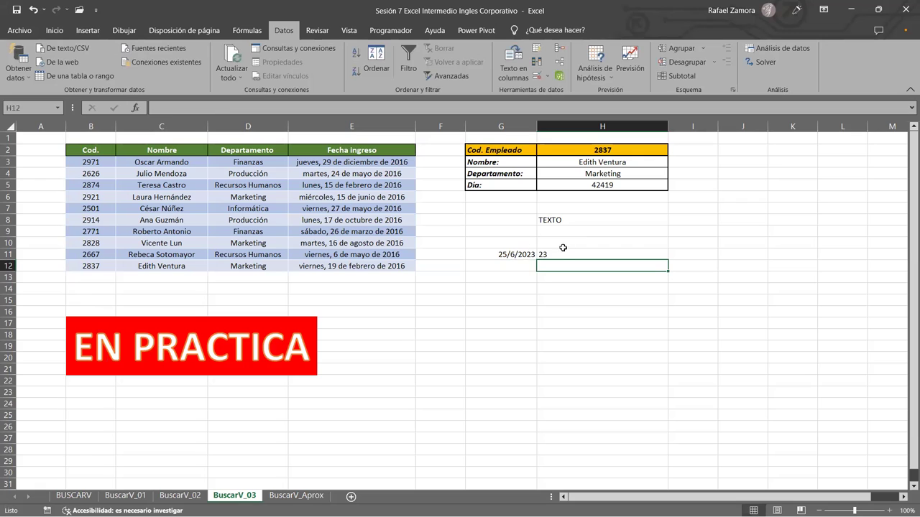
{"action": "left_click", "coordinate": [564, 251]}
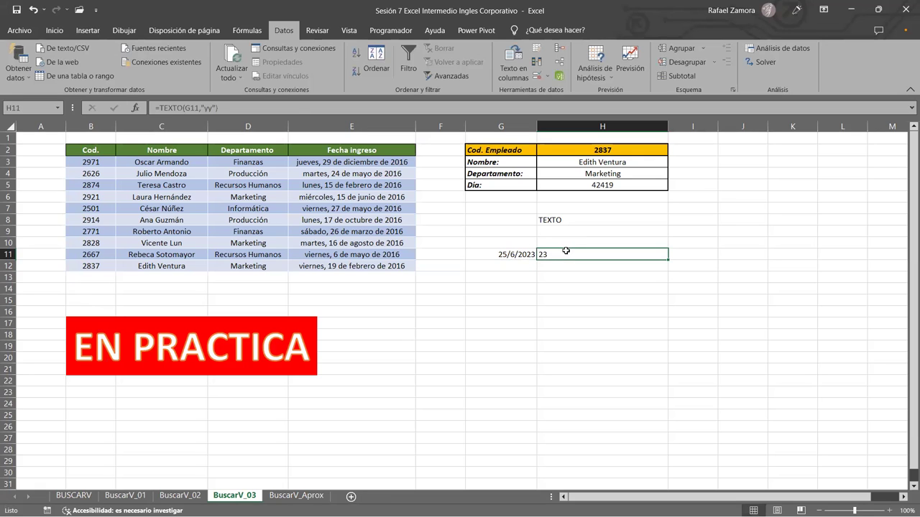
{"action": "left_click", "coordinate": [60, 30]}
{"action": "left_click", "coordinate": [264, 71]}
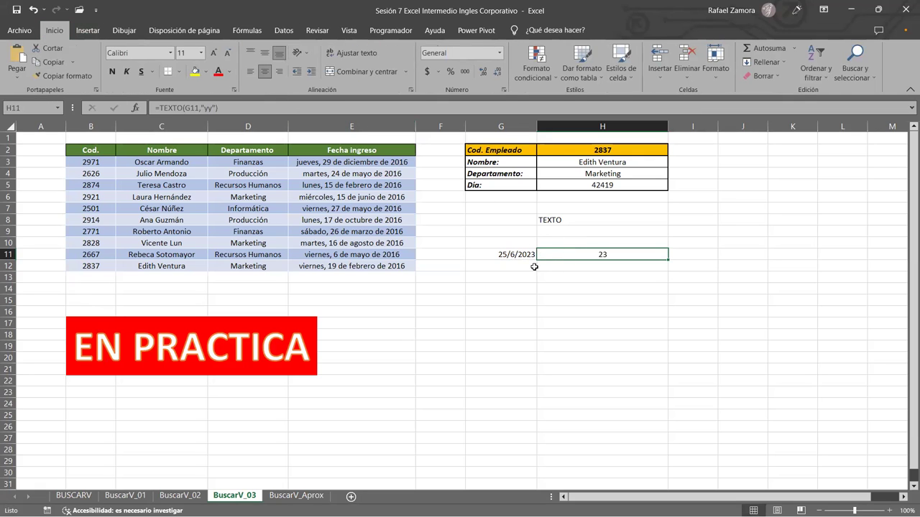
- Change H11's format code to "mmm" (jun), then to "ddd" to show dom
{"action": "double_click", "coordinate": [582, 252]}
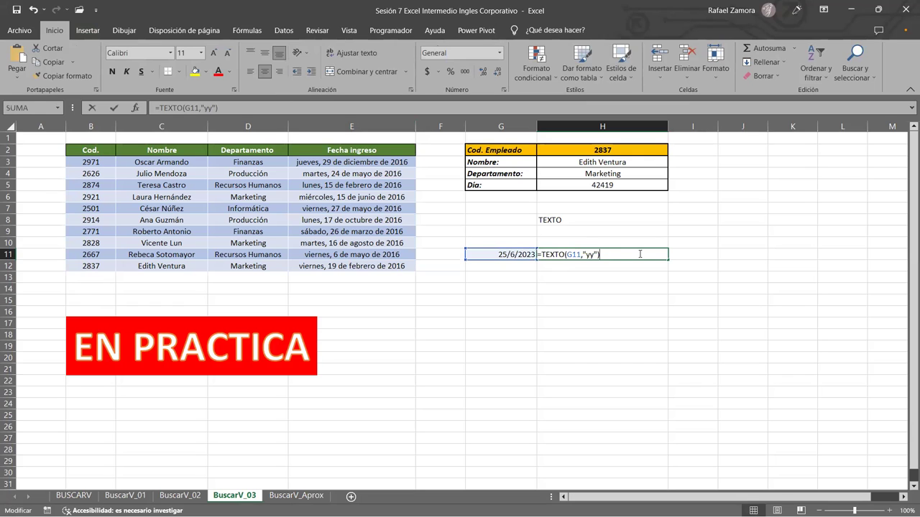
{"action": "double_click", "coordinate": [588, 255]}
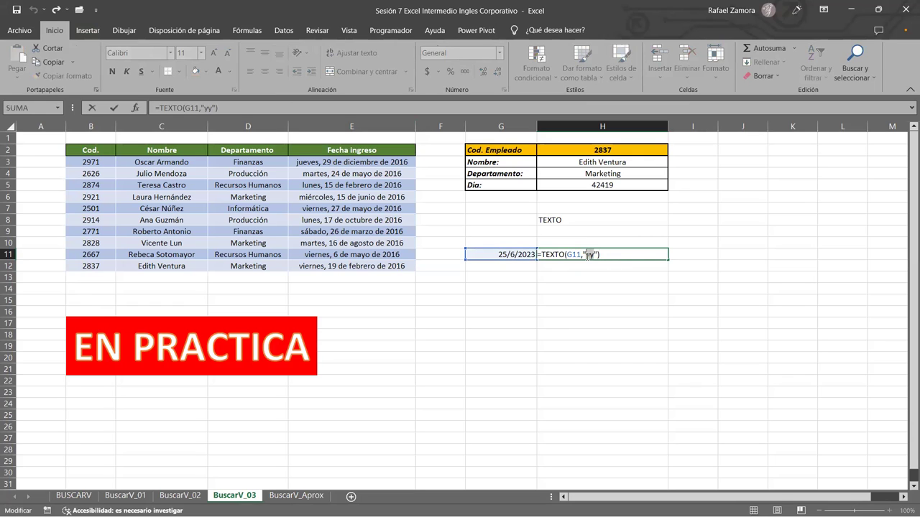
{"action": "type", "text": "mmm"}
{"action": "key", "text": "Return"}
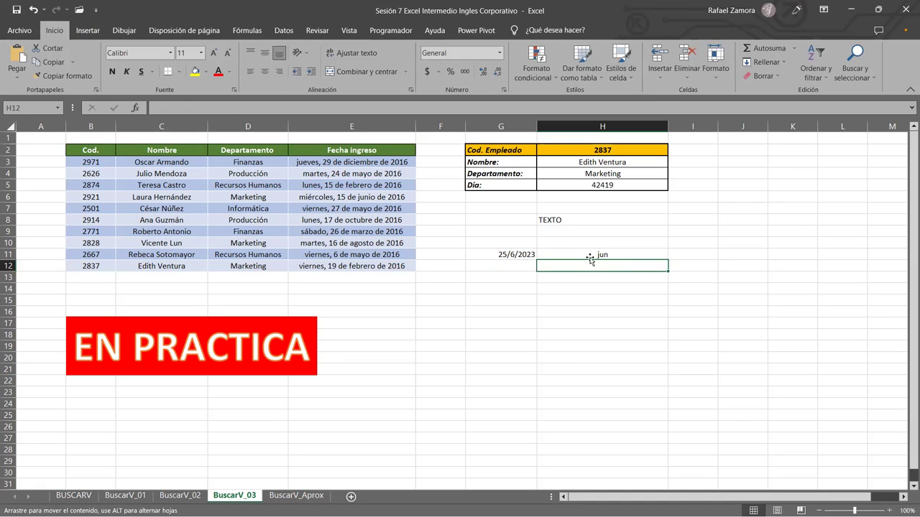
{"action": "left_click", "coordinate": [590, 254]}
{"action": "double_click", "coordinate": [590, 254]}
{"action": "left_click_drag", "start_coordinate": [585, 254], "coordinate": [607, 255]}
{"action": "type", "text": "ddd"}
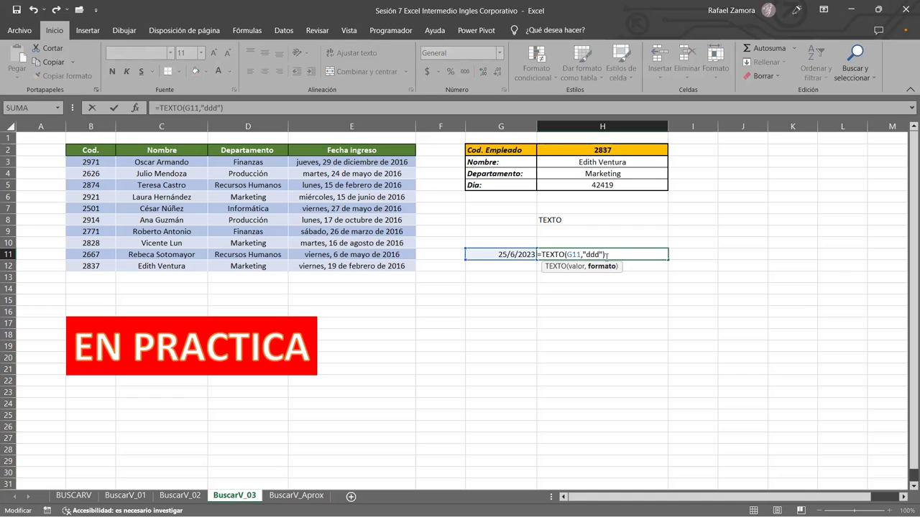
{"action": "key", "text": "ctrl+Return"}
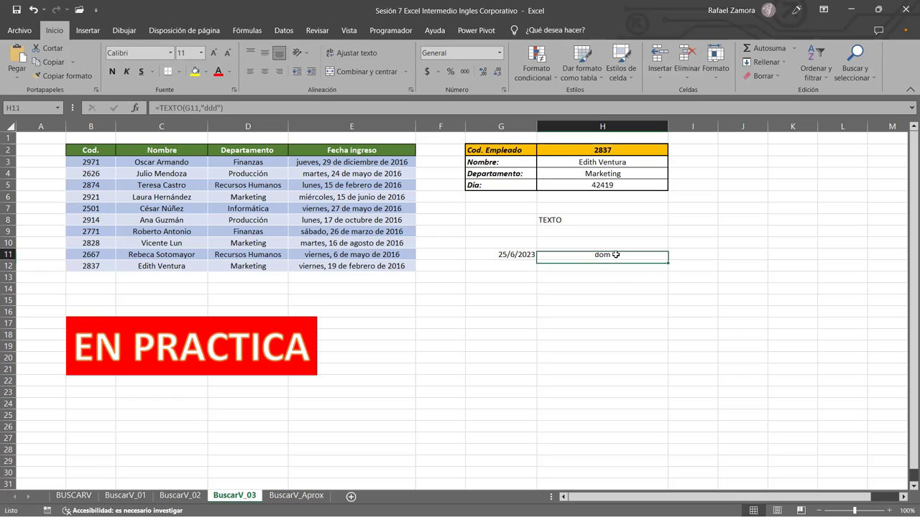
- Wrap H5's BUSCARV lookup in TEXTO with "dddd" so the Día shows viernes
{"action": "double_click", "coordinate": [601, 185]}
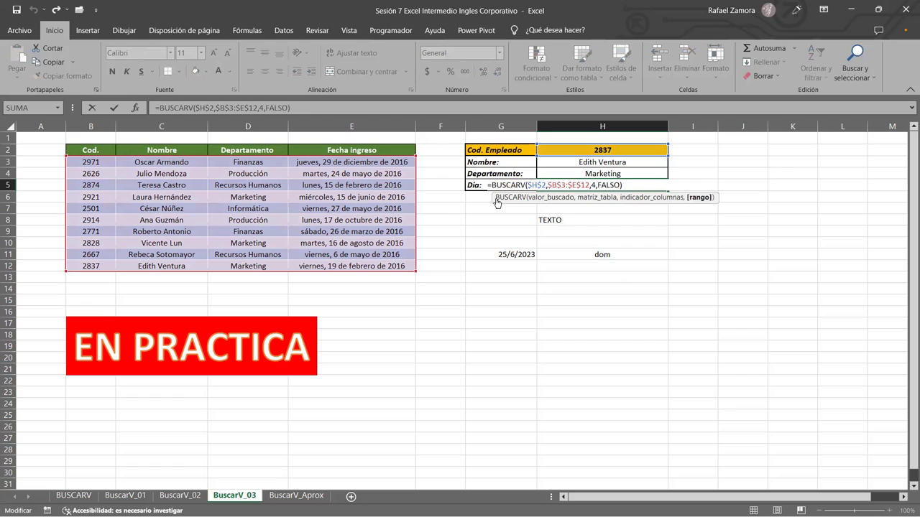
{"action": "type", "text": "TEXTO("}
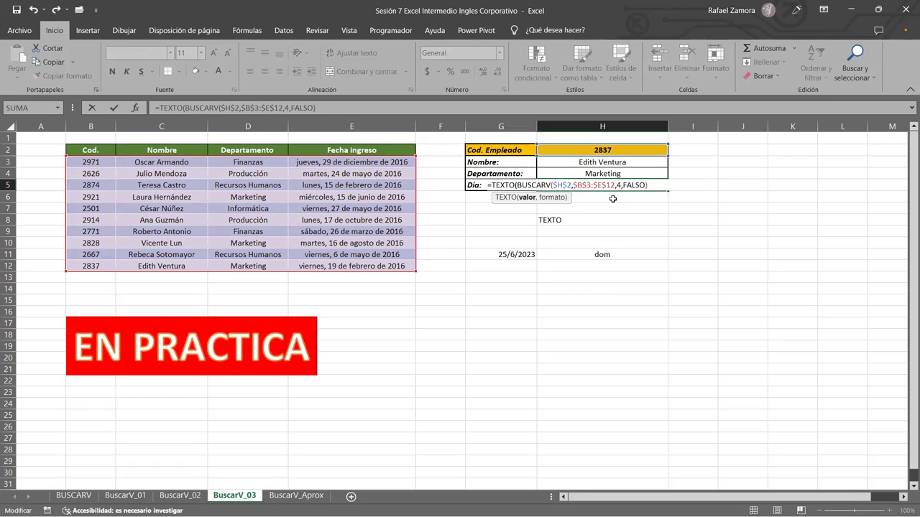
{"action": "left_click", "coordinate": [662, 185]}
{"action": "type", "text": ","}
{"action": "type", "text": "\""}
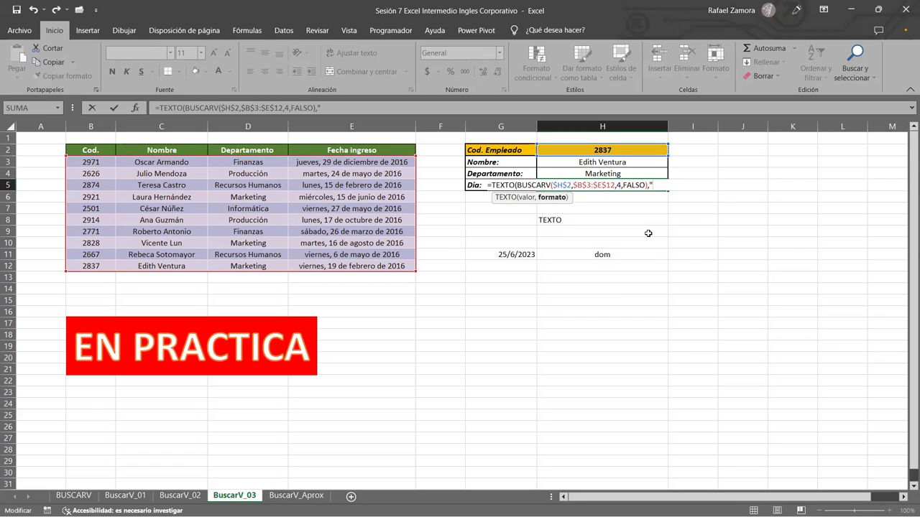
{"action": "type", "text": "dddd\""}
{"action": "key", "text": "Return"}
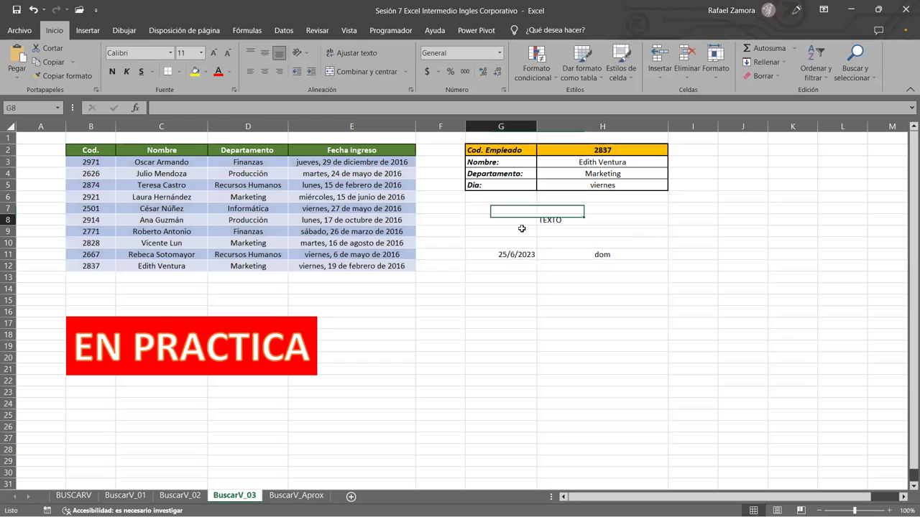
- Clear the practice cells G8:H16
{"action": "left_click_drag", "start_coordinate": [515, 219], "coordinate": [611, 310]}
{"action": "key", "text": "Delete"}
{"action": "left_click", "coordinate": [701, 195]}
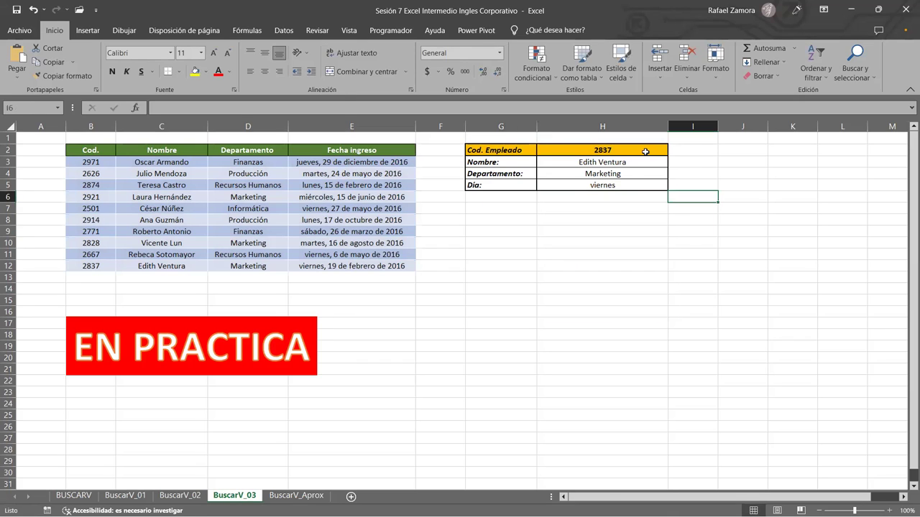
- Choose employee code 2771 in H2, returning Finanzas and sábado
{"action": "left_click", "coordinate": [644, 154]}
{"action": "left_click", "coordinate": [673, 150]}
{"action": "left_click", "coordinate": [611, 184]}
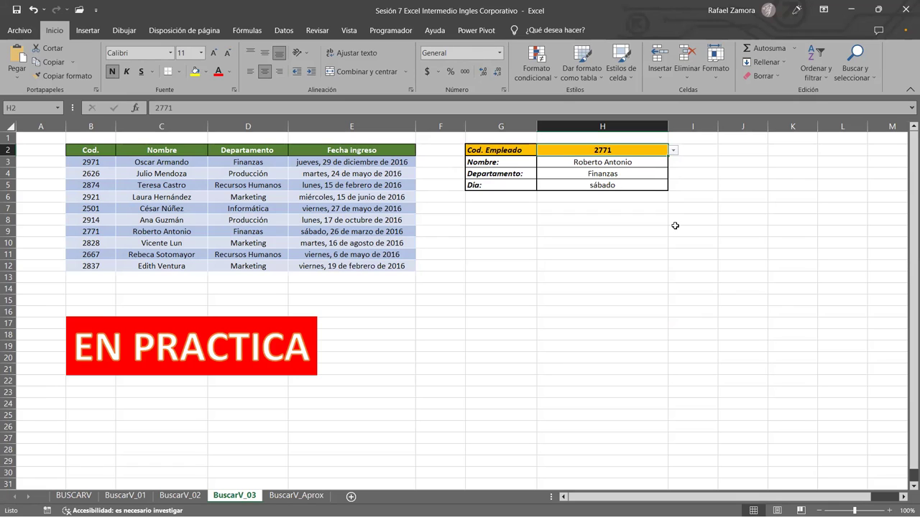
- Review the TEXTO part of H5's formula and close it without changes
{"action": "left_click", "coordinate": [651, 184]}
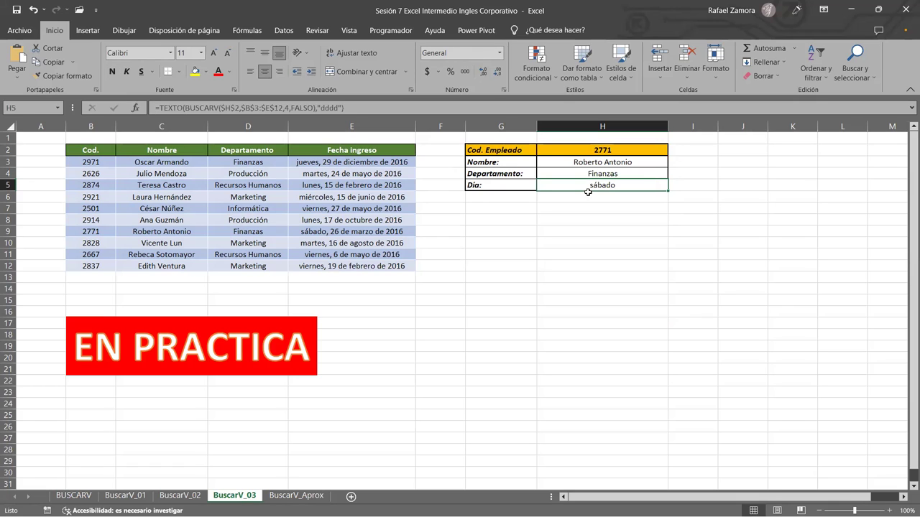
{"action": "double_click", "coordinate": [651, 185]}
{"action": "mouse_move", "coordinate": [515, 185]}
{"action": "left_mouse_down"}
{"action": "mouse_move", "coordinate": [492, 186]}
{"action": "mouse_move", "coordinate": [647, 194]}
{"action": "left_mouse_up"}
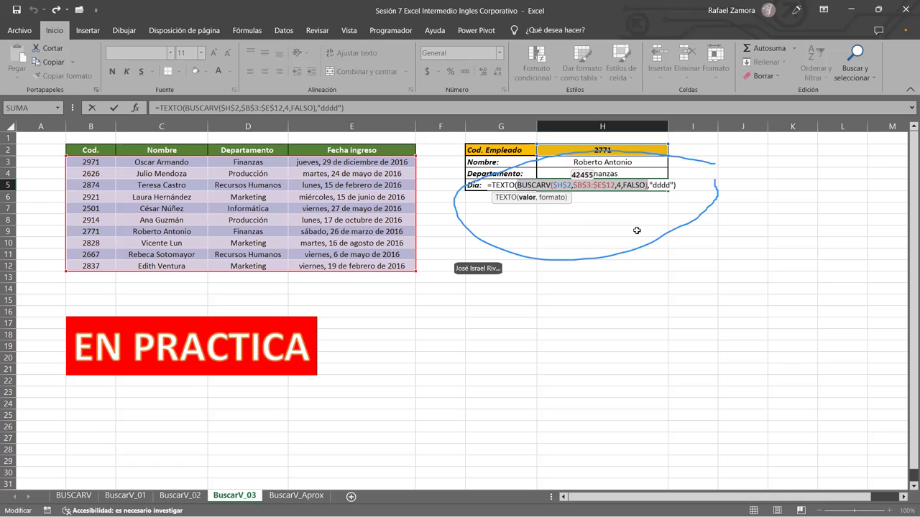
{"action": "key", "text": "Return"}
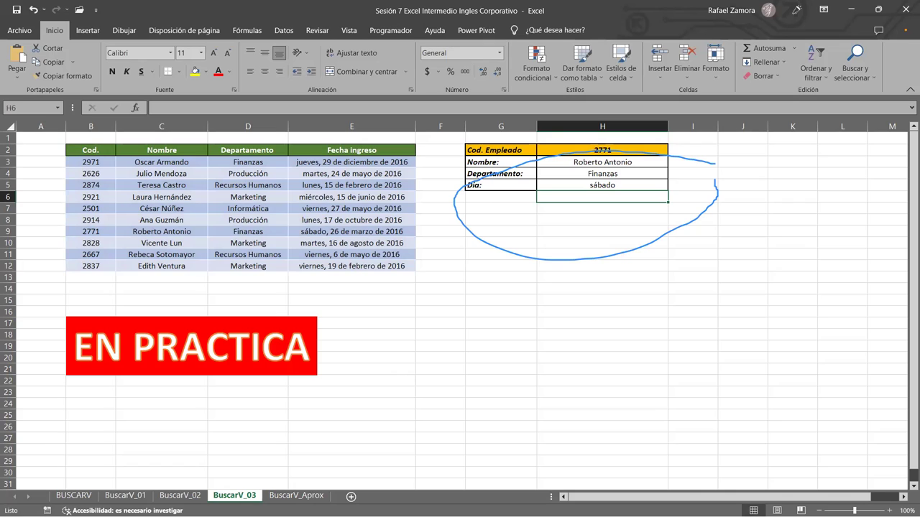
- Go to the BuscarV_Aprox sheet and look over the grade ranges table and the F1/F2 cells
{"action": "left_click", "coordinate": [319, 501]}
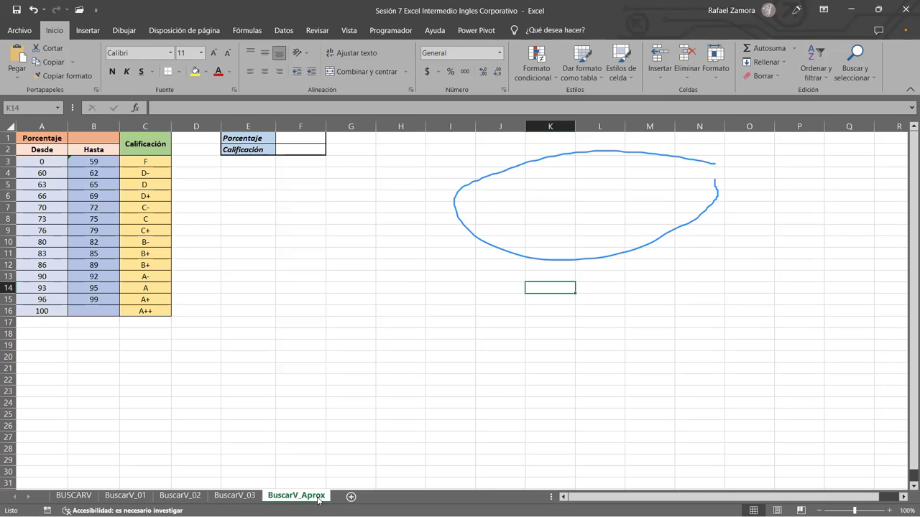
{"action": "left_click", "coordinate": [384, 367]}
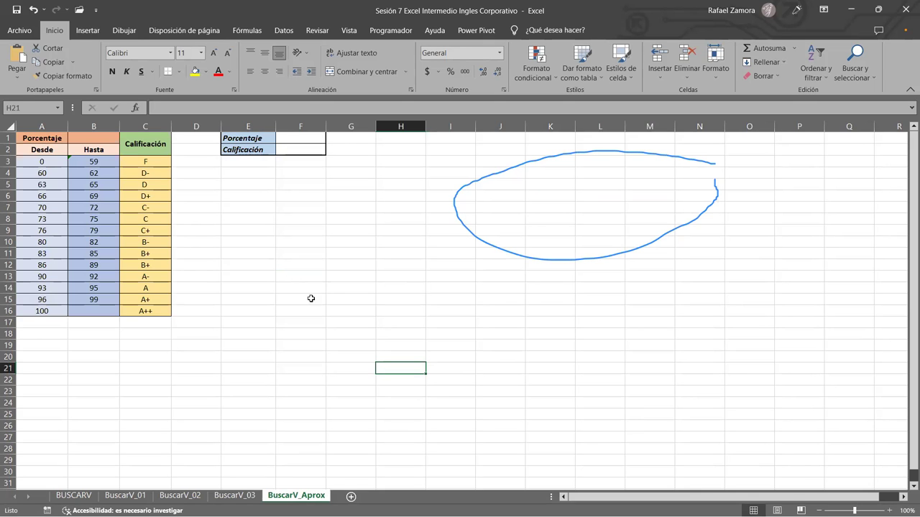
{"action": "scroll", "coordinate": [350, 306], "scroll_direction": "up", "scroll_amount": 2, "text": "ctrl"}
{"action": "scroll", "coordinate": [350, 306], "scroll_direction": "up", "scroll_amount": 1, "text": "ctrl"}
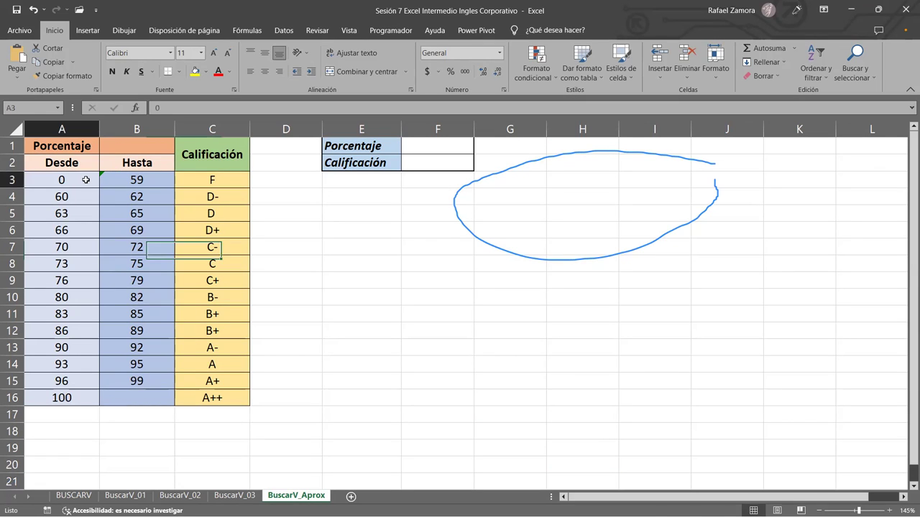
{"action": "left_click_drag", "start_coordinate": [86, 180], "coordinate": [123, 180]}
{"action": "key", "text": "Tab"}
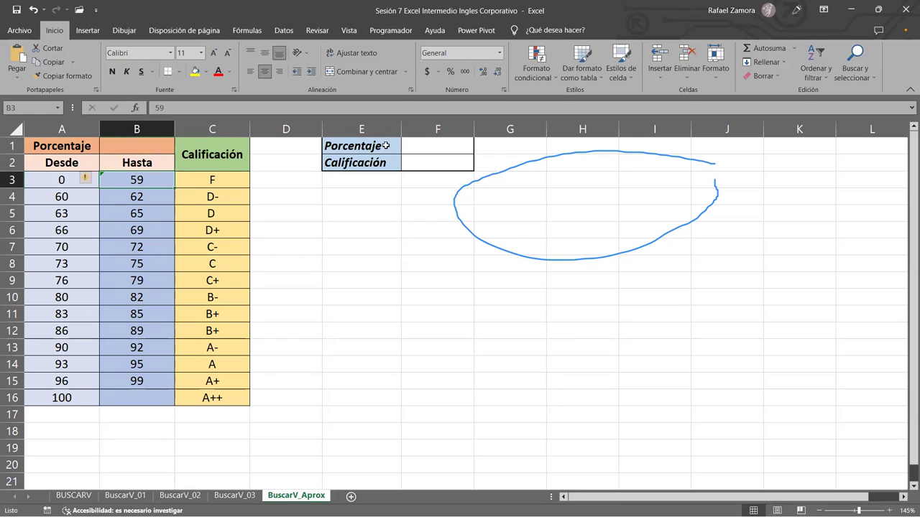
{"action": "left_click", "coordinate": [442, 145]}
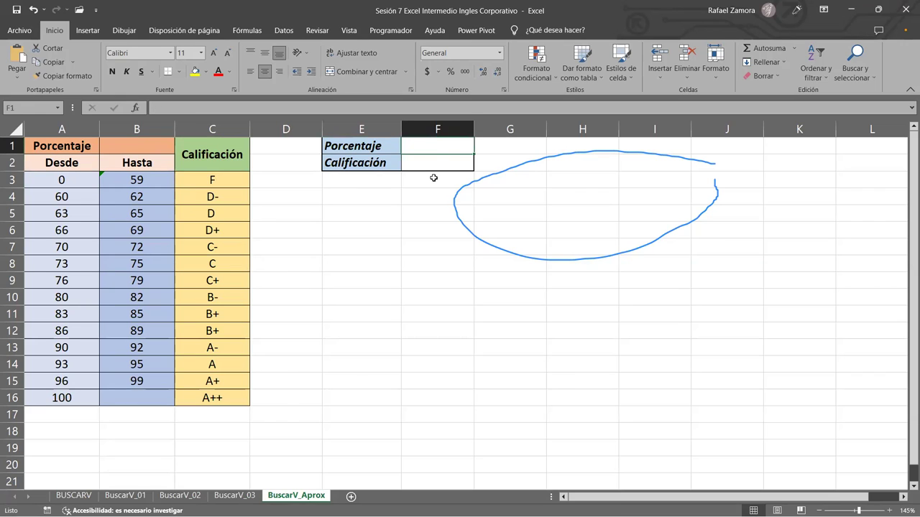
{"action": "left_click", "coordinate": [418, 163]}
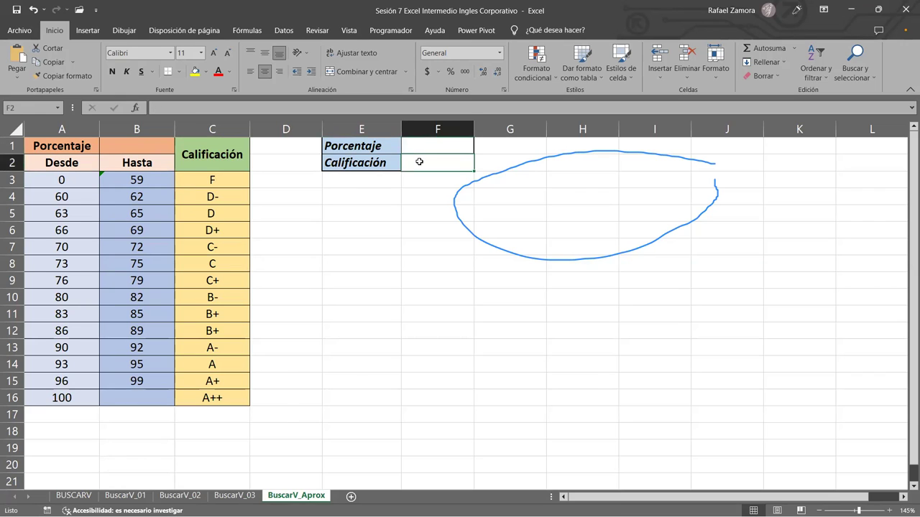
{"action": "left_click_drag", "start_coordinate": [232, 179], "coordinate": [212, 398]}
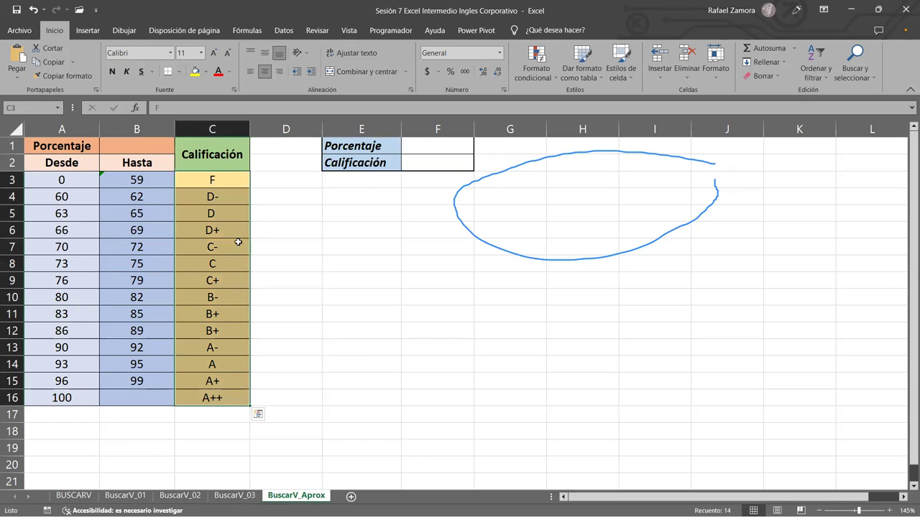
{"action": "left_click", "coordinate": [431, 163]}
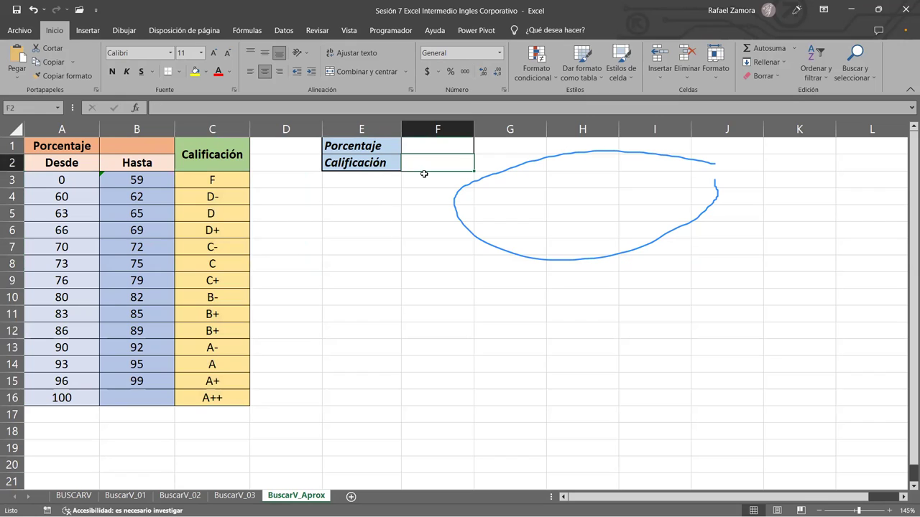
- Enter 60 as the Porcentaje in F1
{"action": "left_click", "coordinate": [454, 149]}
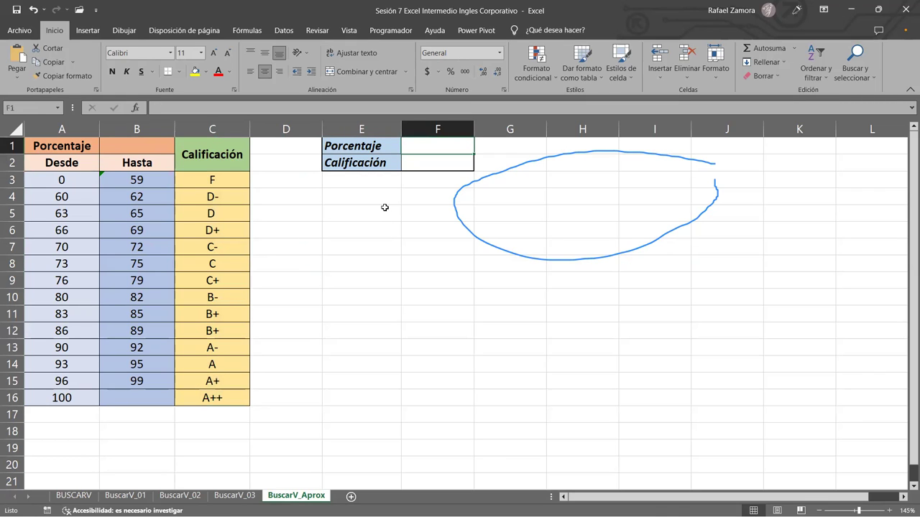
{"action": "type", "text": "60"}
{"action": "key", "text": "Return"}
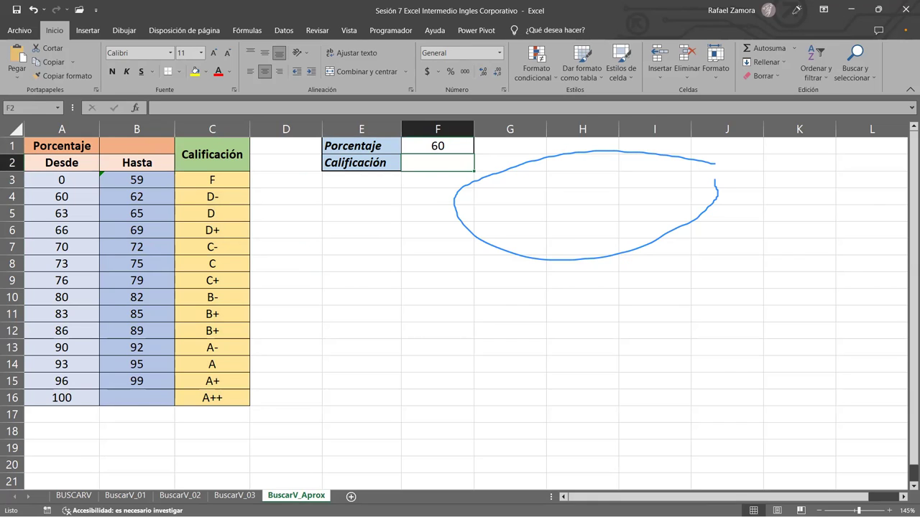
- Enter =BUSCARV(F1,A3:C16,3) in F2, returning D- for 60
{"action": "double_click", "coordinate": [448, 167]}
{"action": "type", "text": "="}
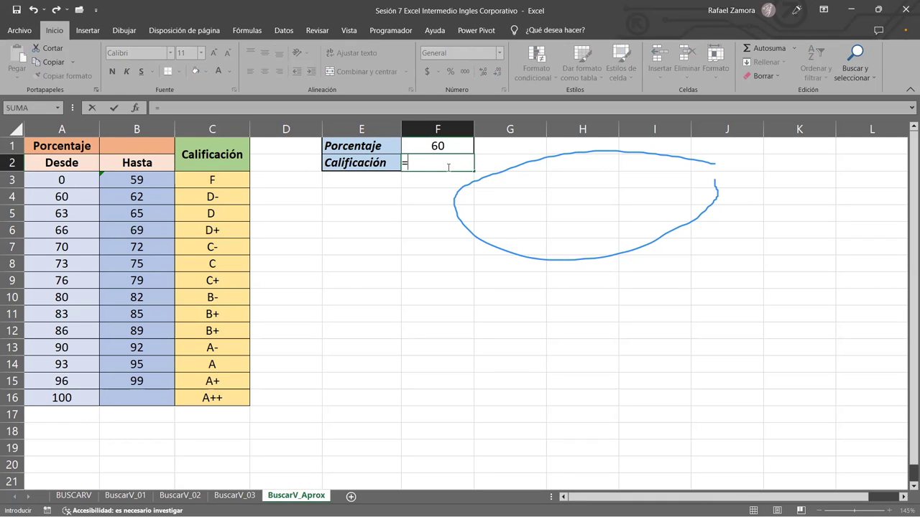
{"action": "type", "text": "busca"}
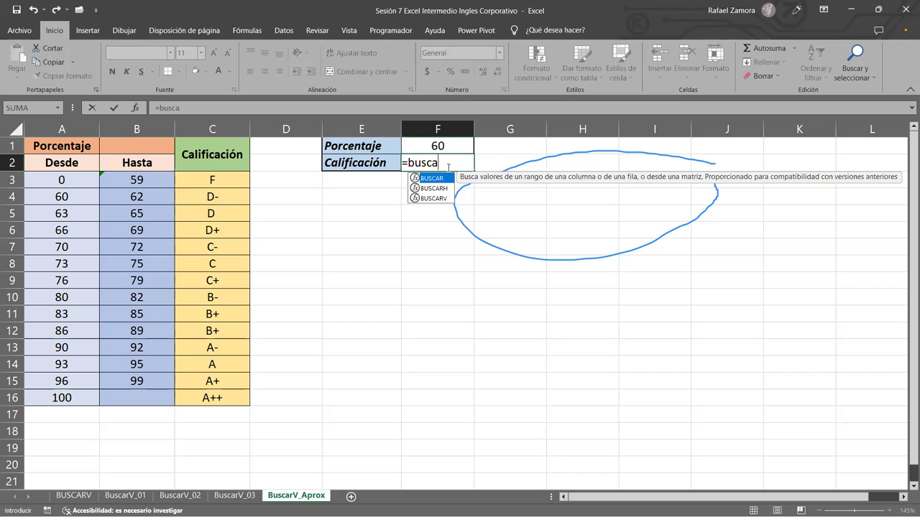
{"action": "type", "text": "rv"}
{"action": "key", "text": "Tab"}
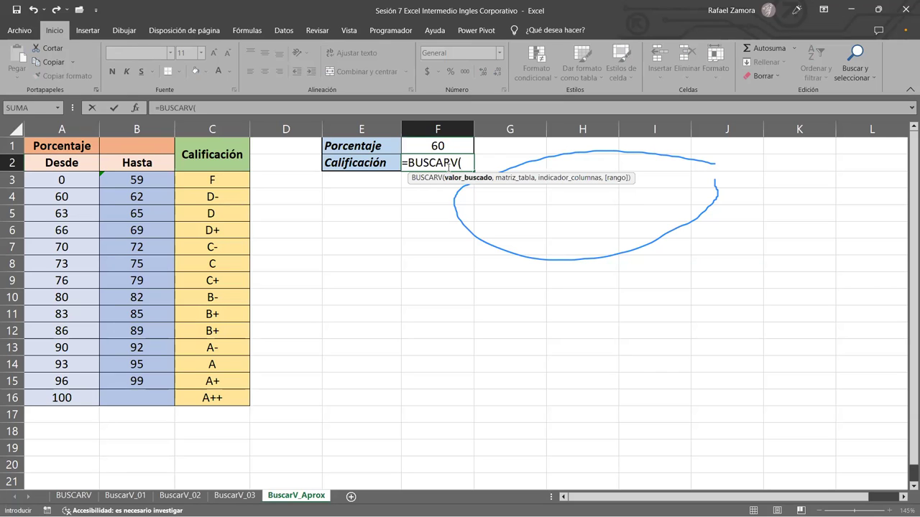
{"action": "left_click", "coordinate": [441, 145]}
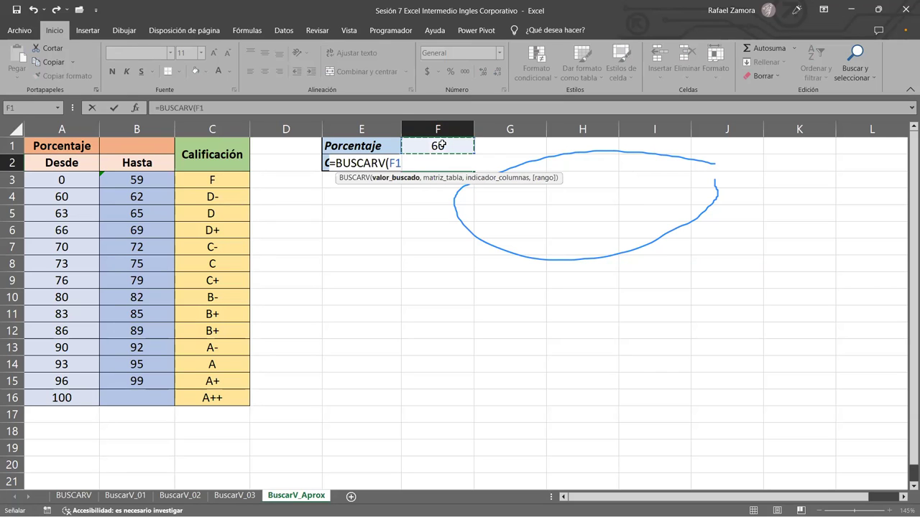
{"action": "type", "text": ","}
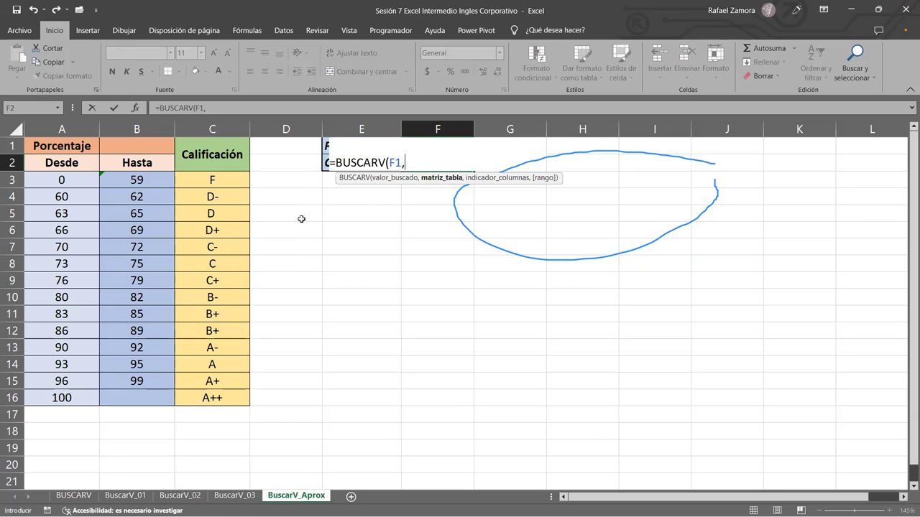
{"action": "left_click", "coordinate": [76, 179]}
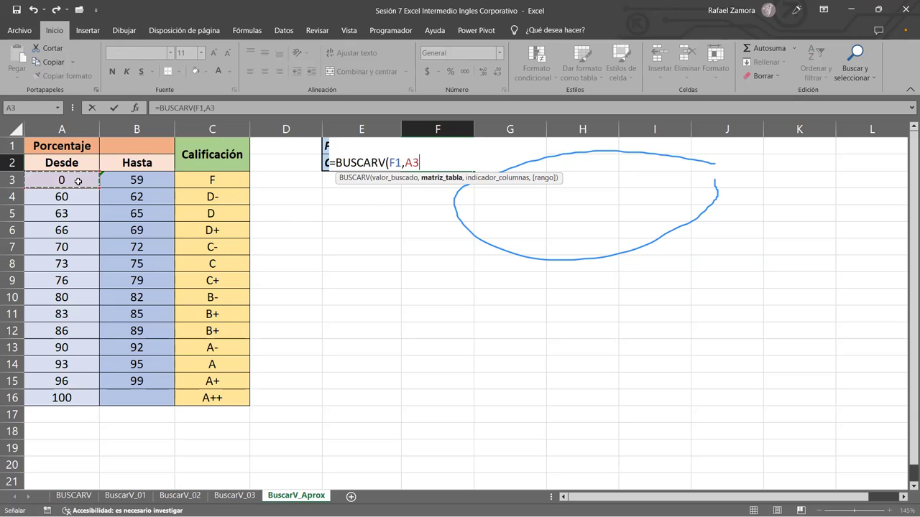
{"action": "left_click", "coordinate": [236, 403], "text": "shift"}
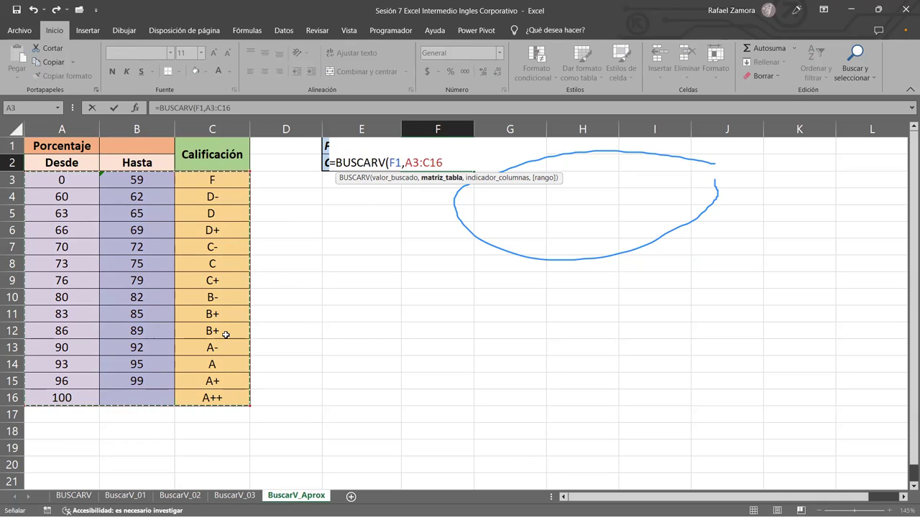
{"action": "type", "text": ",3"}
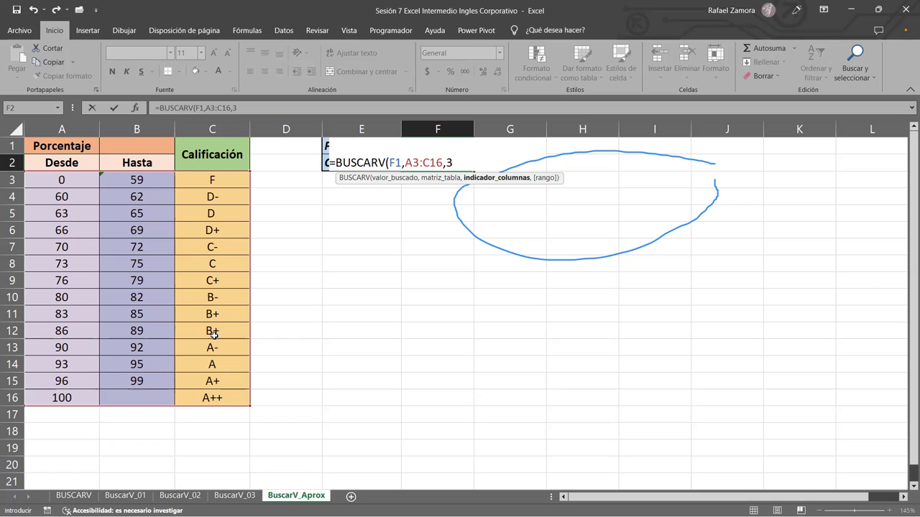
{"action": "type", "text": ")"}
{"action": "key", "text": "Return"}
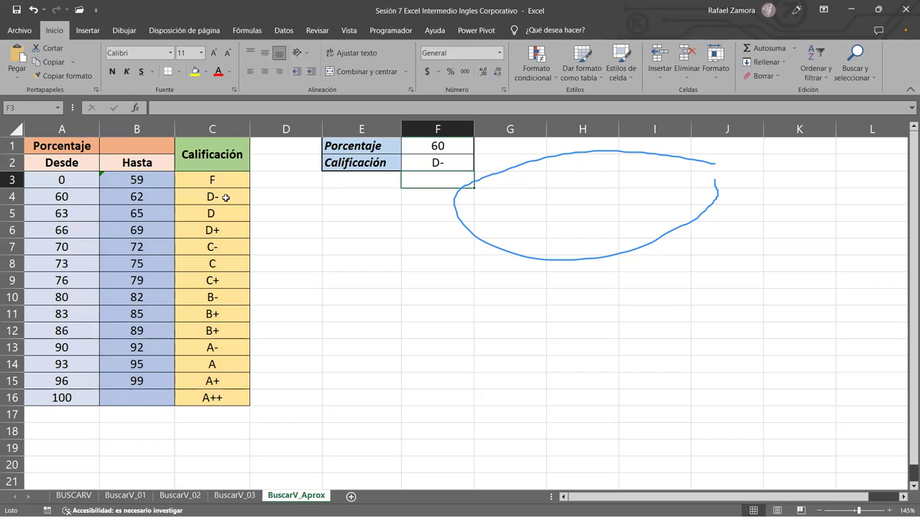
- Enter 70, 80, 92 and 94 in F1 in turn, ending with grade A
{"action": "left_click", "coordinate": [464, 143]}
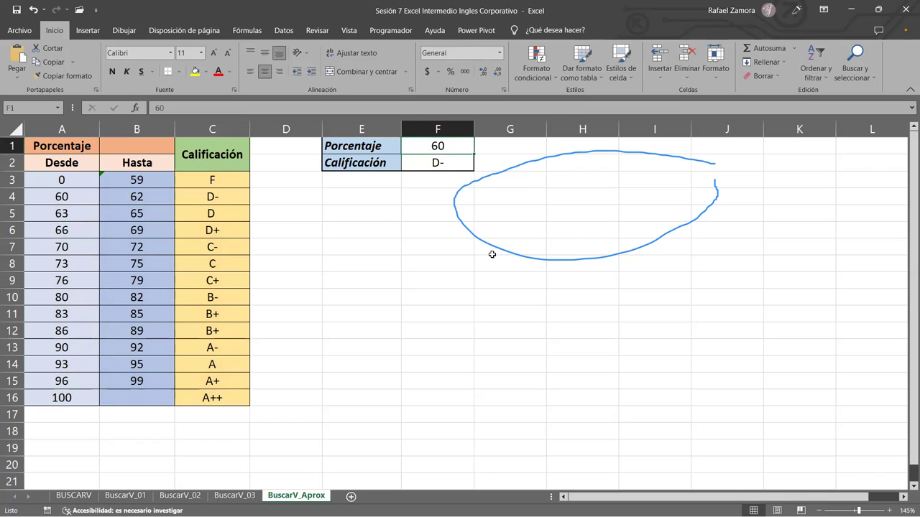
{"action": "type", "text": "70"}
{"action": "key", "text": "ctrl+Return"}
{"action": "type", "text": "80"}
{"action": "key", "text": "ctrl+Return"}
{"action": "type", "text": "92"}
{"action": "key", "text": "ctrl+Return"}
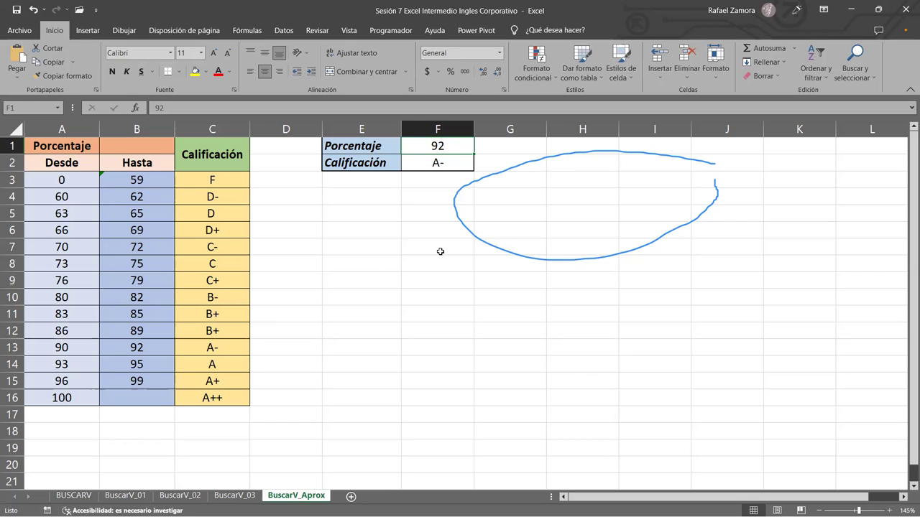
{"action": "type", "text": "94"}
{"action": "key", "text": "ctrl+Return"}
- Point out the 93 to 95 band in the table that yields grade A
{"action": "left_click", "coordinate": [79, 365]}
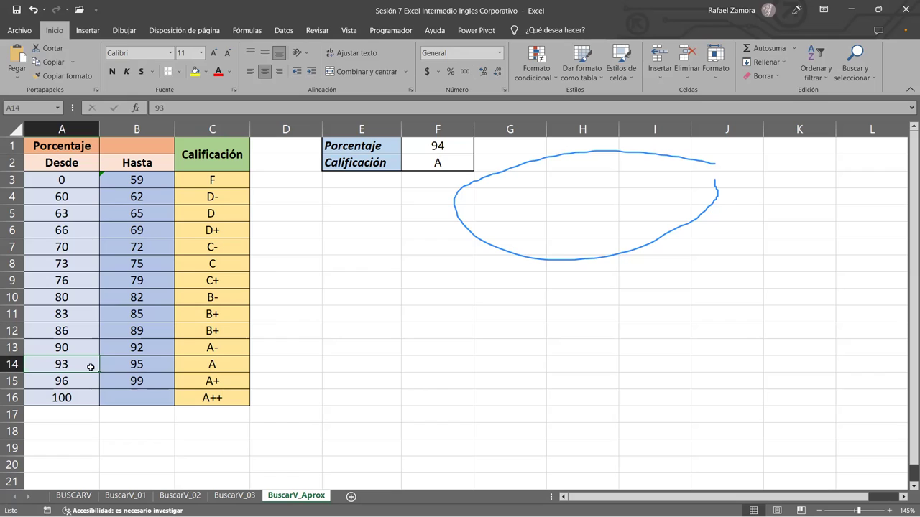
{"action": "left_click", "coordinate": [115, 364], "text": "shift"}
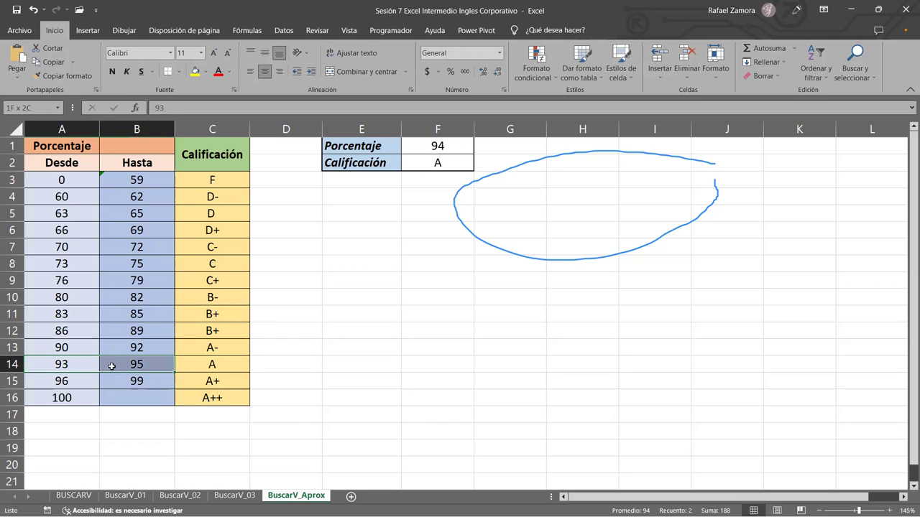
{"action": "left_click", "coordinate": [91, 364]}
{"action": "left_click", "coordinate": [132, 364]}
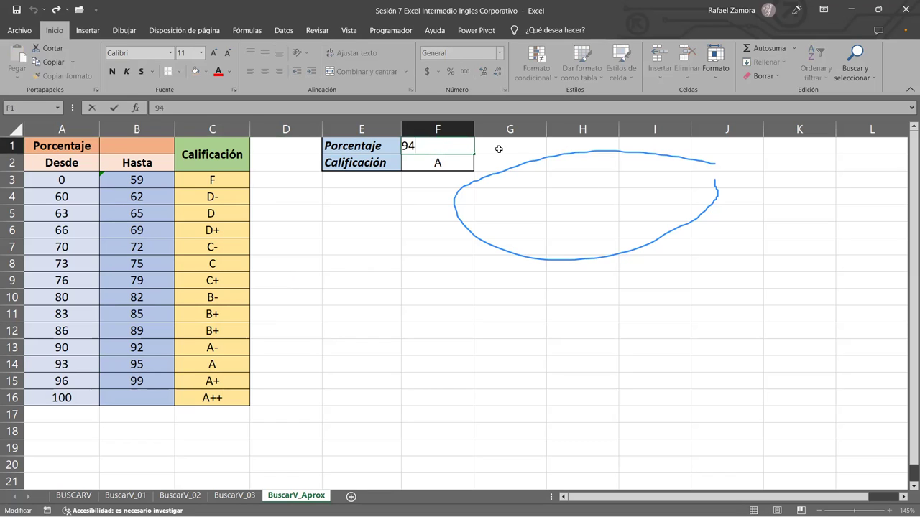
{"action": "double_click", "coordinate": [436, 163]}
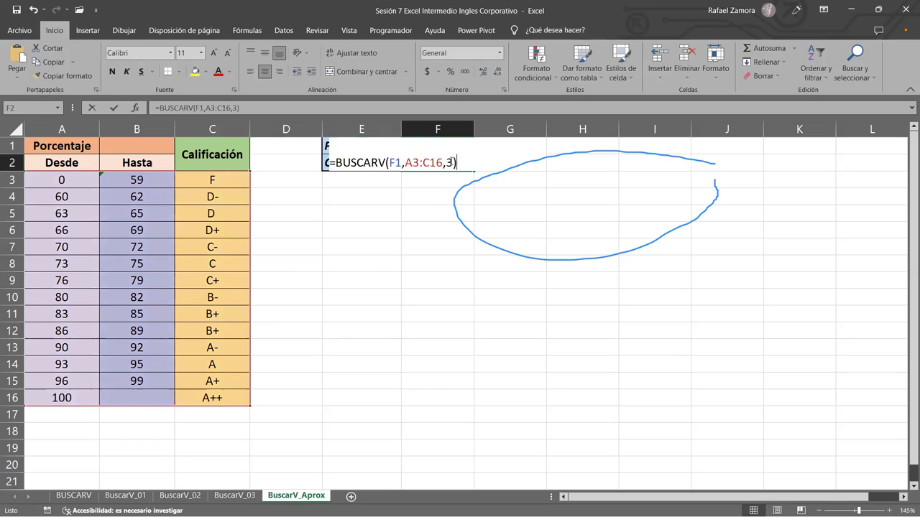
{"action": "left_click", "coordinate": [453, 162]}
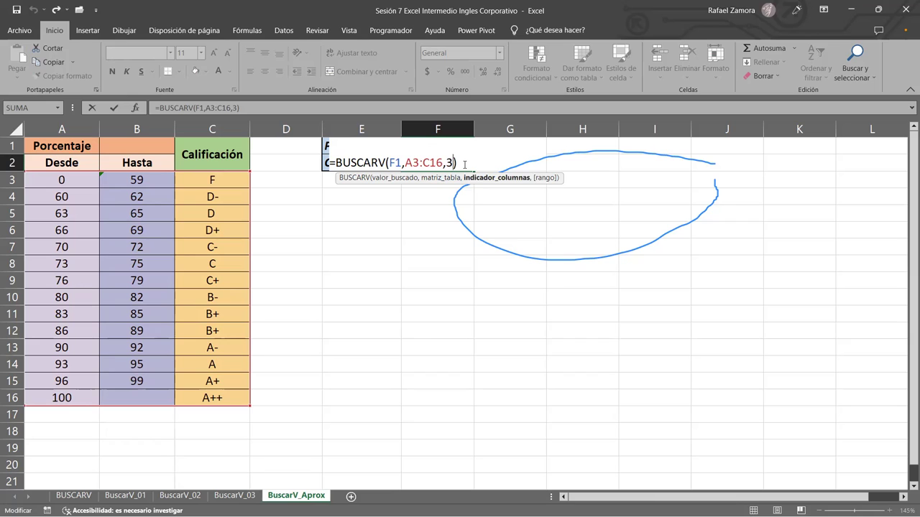
{"action": "type", "text": ","}
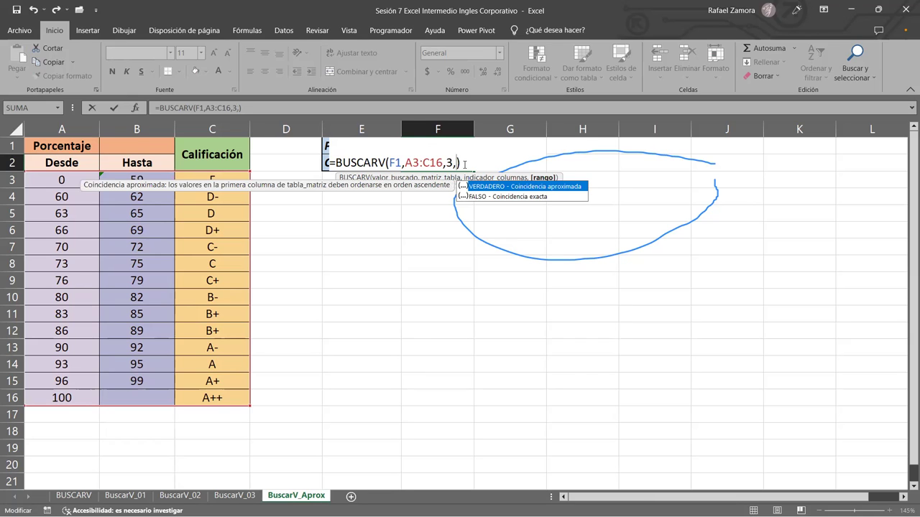
{"action": "key", "text": "BackSpace"}
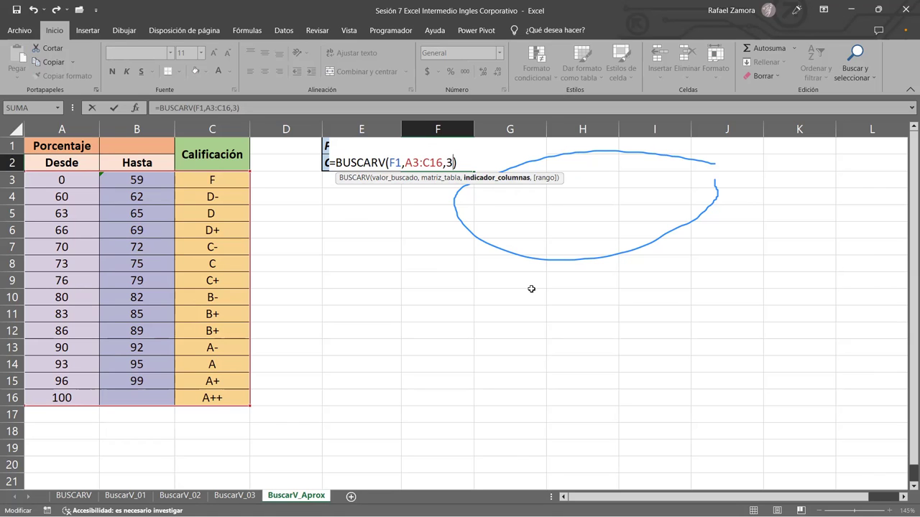
{"action": "key", "text": "Right"}
{"action": "key", "text": "Return"}
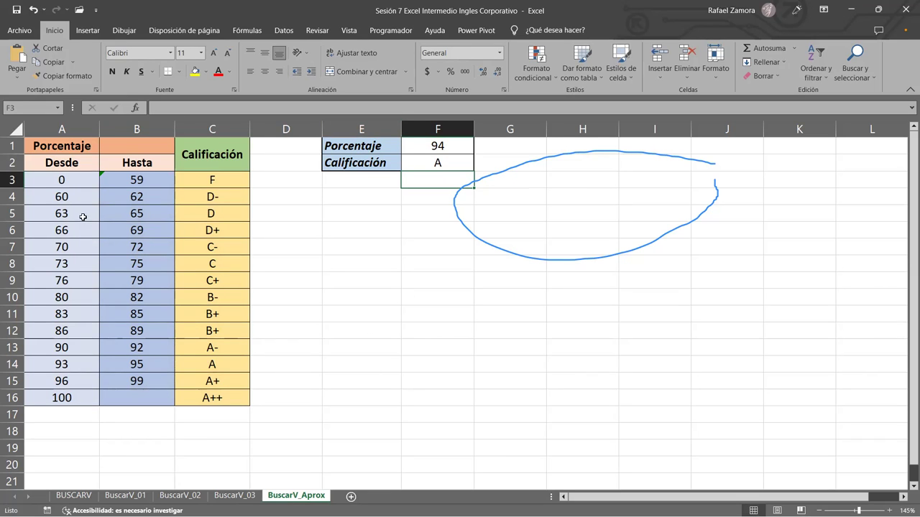
- Highlight the Desde and Hasta bounds and the 60–62 band in the grade table
{"action": "left_click_drag", "start_coordinate": [76, 196], "coordinate": [66, 397]}
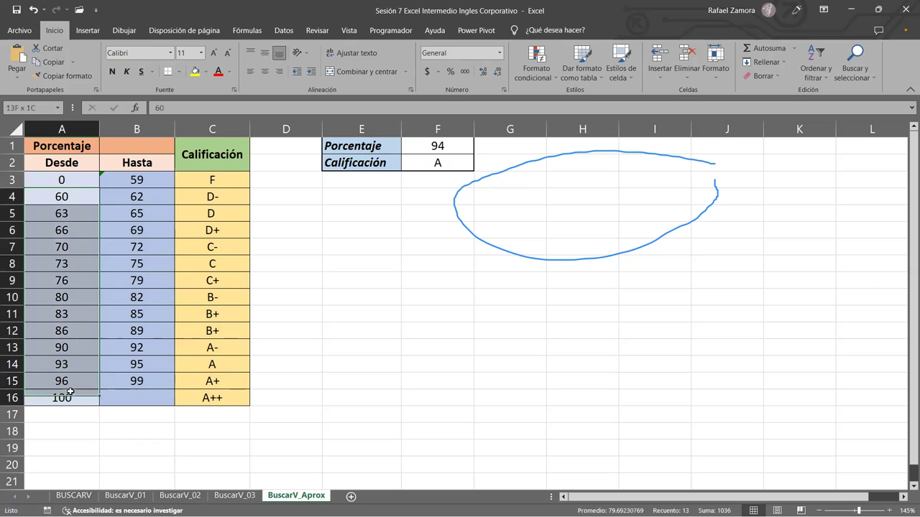
{"action": "left_click_drag", "start_coordinate": [137, 181], "coordinate": [130, 403]}
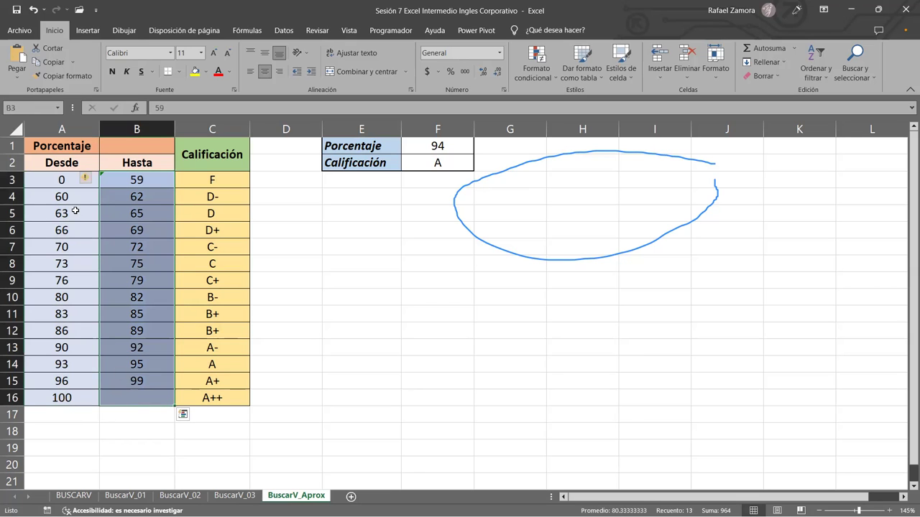
{"action": "left_click_drag", "start_coordinate": [72, 199], "coordinate": [115, 198]}
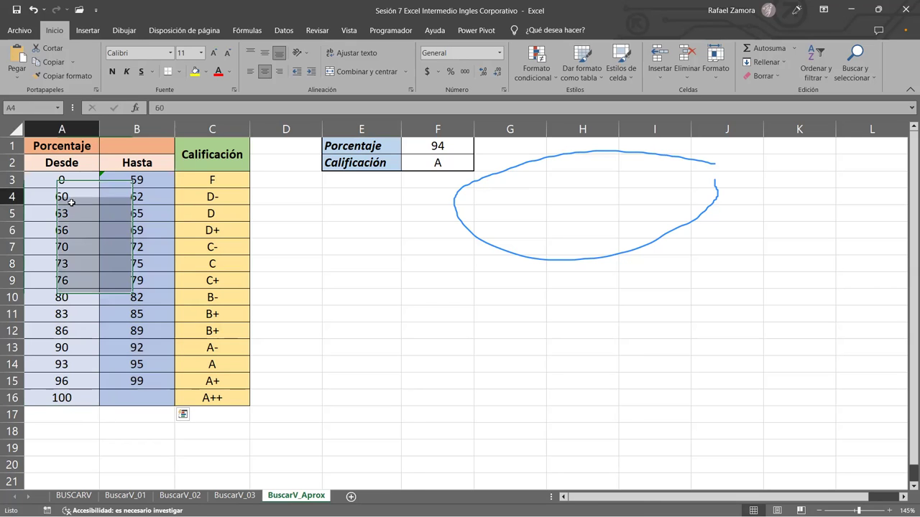
- Test Porcentaje values 10 (grade F) and 58 in cell F1
{"action": "left_click", "coordinate": [454, 147]}
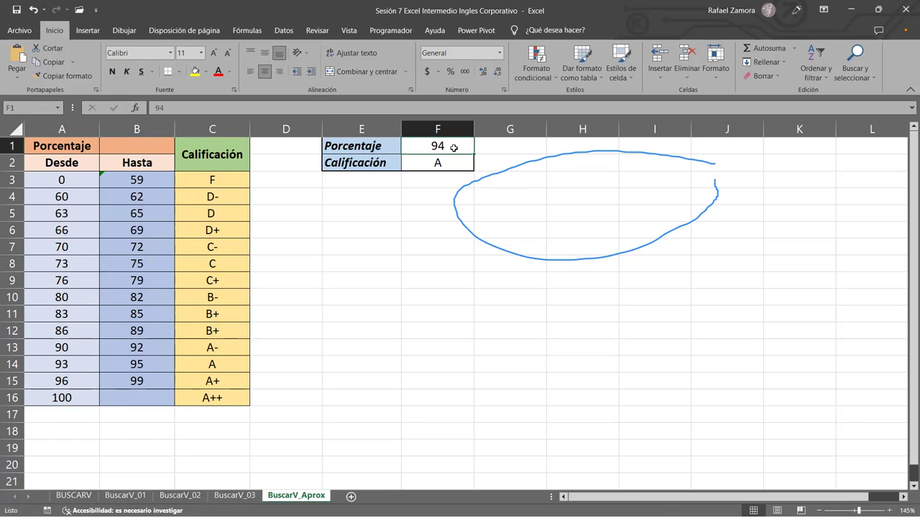
{"action": "type", "text": "10"}
{"action": "key", "text": "ctrl+Return"}
{"action": "type", "text": "58"}
{"action": "key", "text": "ctrl+Return"}
- Enter 67 in F1 so Calificación shows D+, then click away
{"action": "type", "text": "67"}
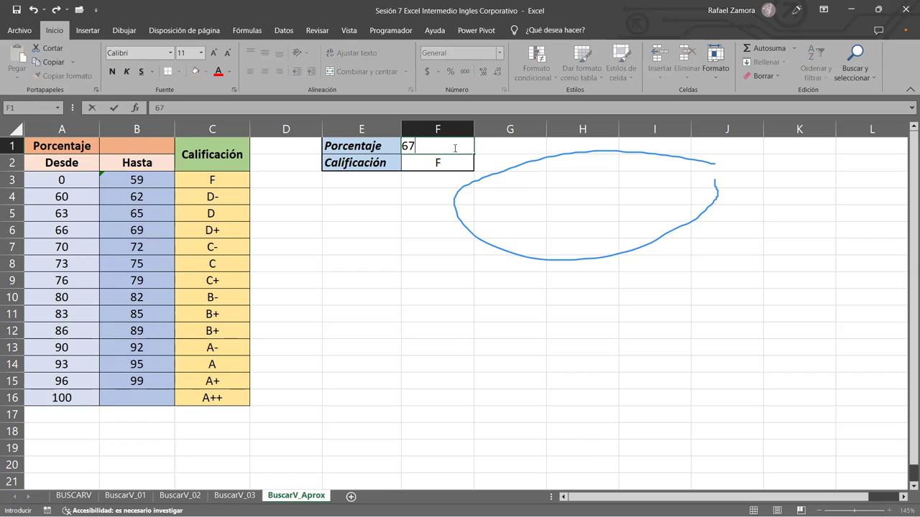
{"action": "key", "text": "ctrl+Return"}
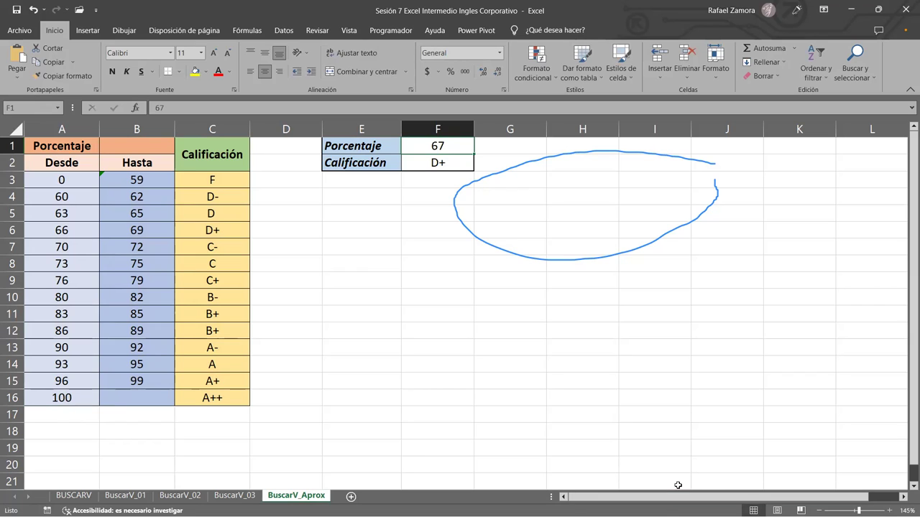
{"action": "left_click", "coordinate": [335, 422]}
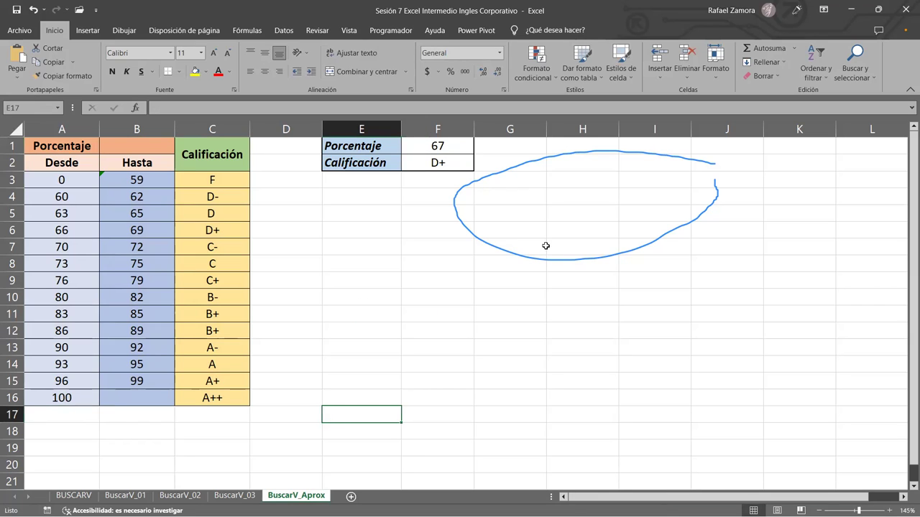
{"action": "left_click", "coordinate": [501, 322]}
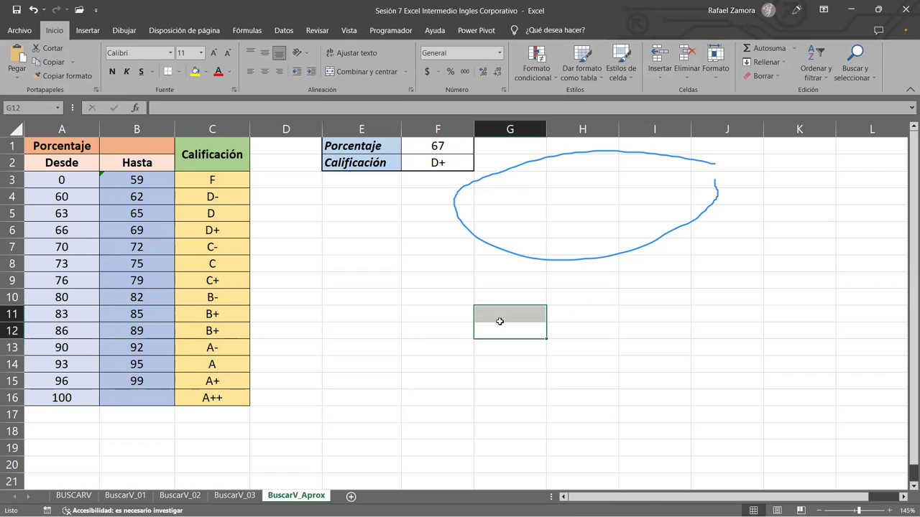
{"action": "left_click", "coordinate": [627, 318]}
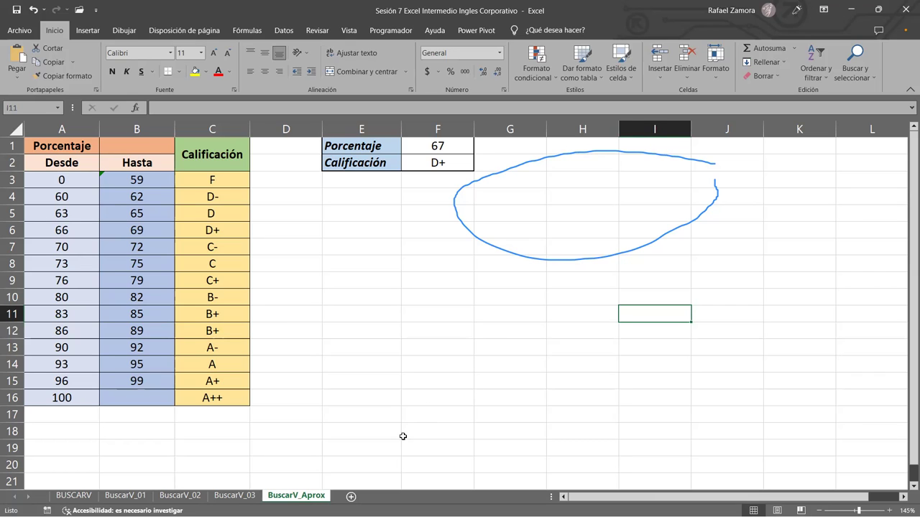
{"action": "left_click", "coordinate": [615, 347]}
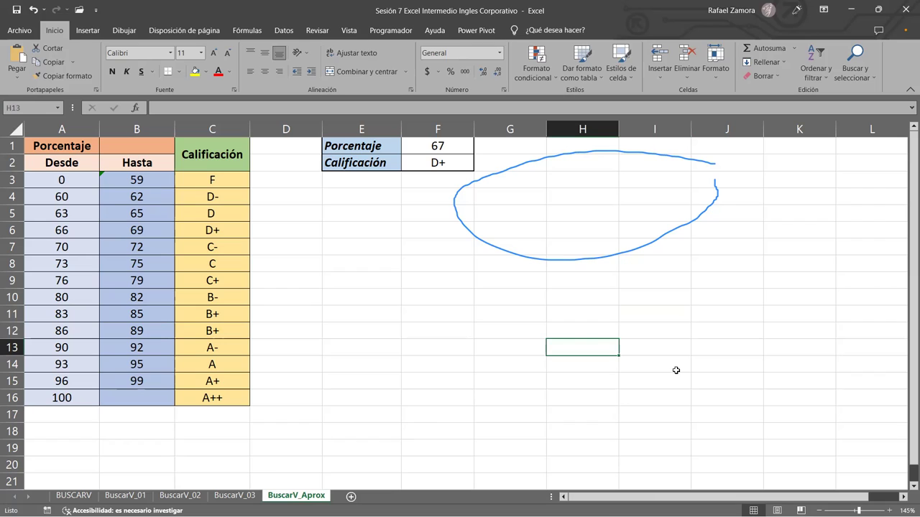
- Switch to the Sesión 8 workbook window showing its BUSCARH introduction sheet
{"action": "left_click", "coordinate": [676, 370]}
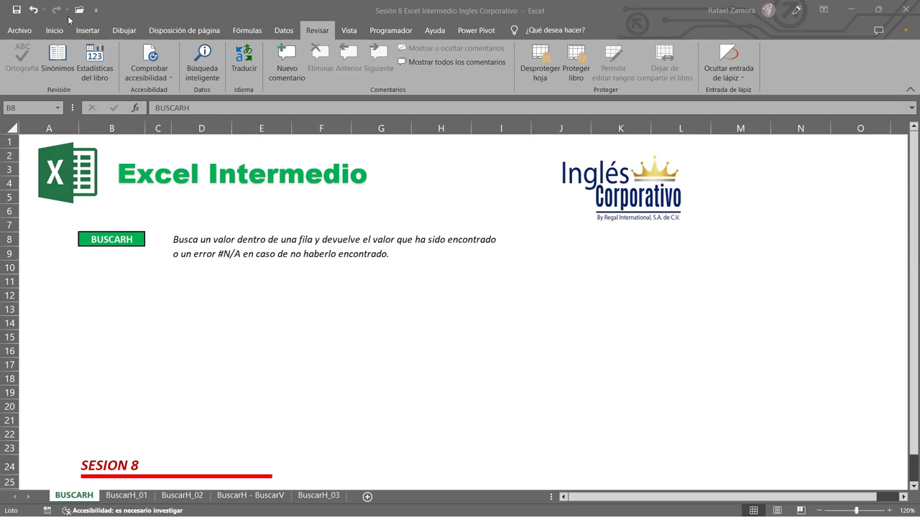
- Return to Sesión 7's BuscarV_03 sheet, where code 2771 returns Finanzas and sábado
{"action": "left_click", "coordinate": [87, 30]}
{"action": "left_click", "coordinate": [124, 30]}
{"action": "left_click", "coordinate": [92, 32]}
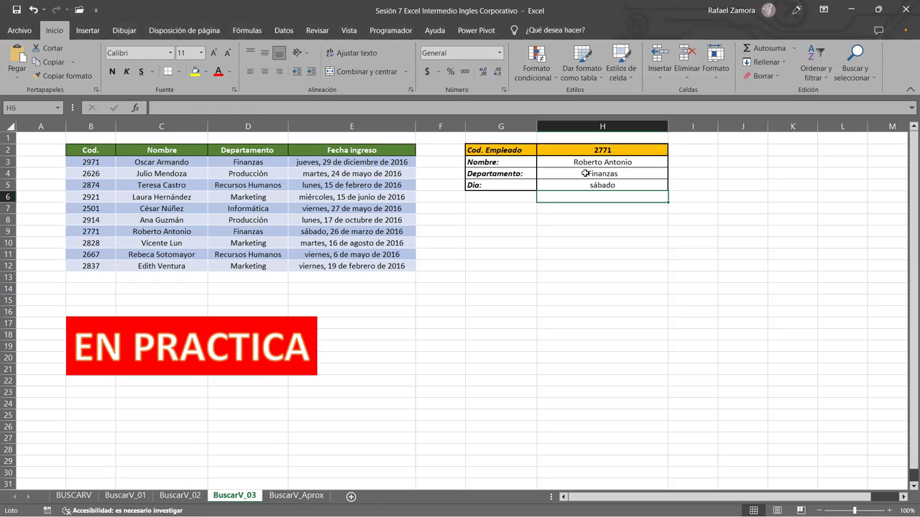
- Experiment in H4's formula with narrower ranges, lookup value H3 and column index 2
{"action": "left_click", "coordinate": [585, 173]}
{"action": "key", "text": "F2"}
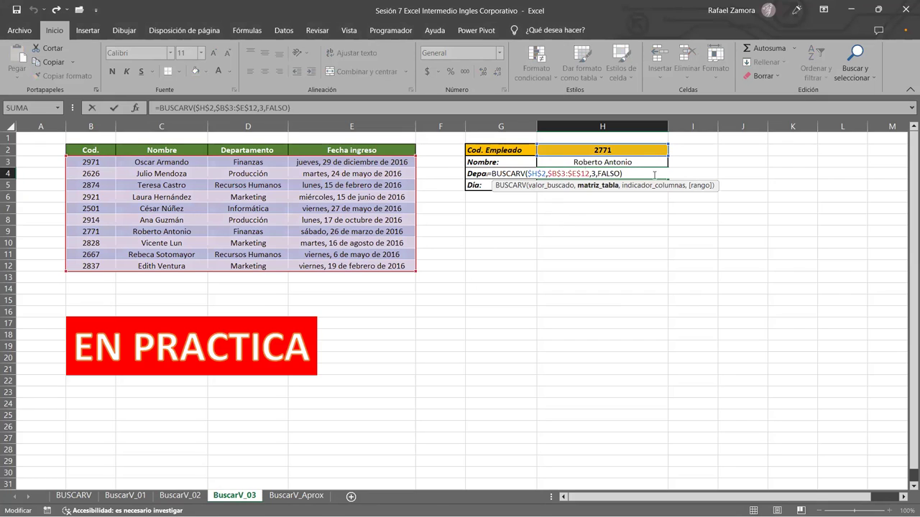
{"action": "left_click_drag", "start_coordinate": [414, 269], "coordinate": [280, 266]}
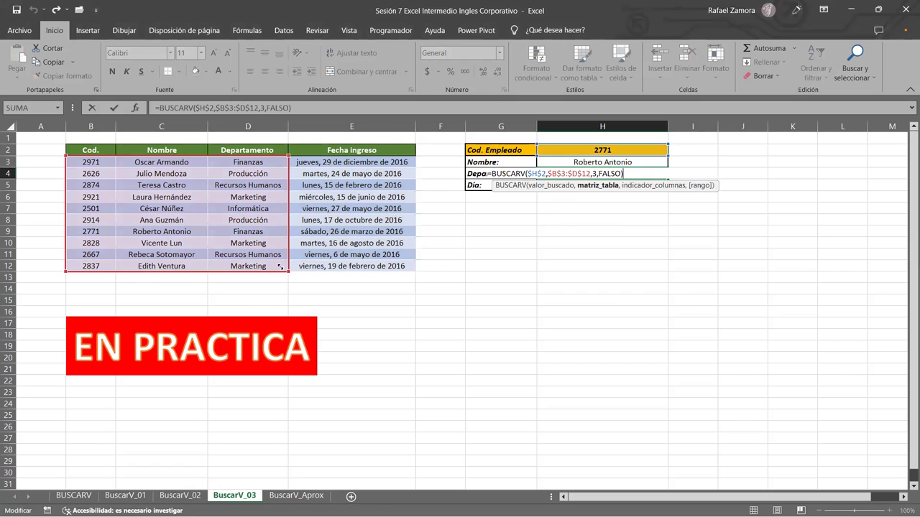
{"action": "left_click_drag", "start_coordinate": [66, 271], "coordinate": [118, 269]}
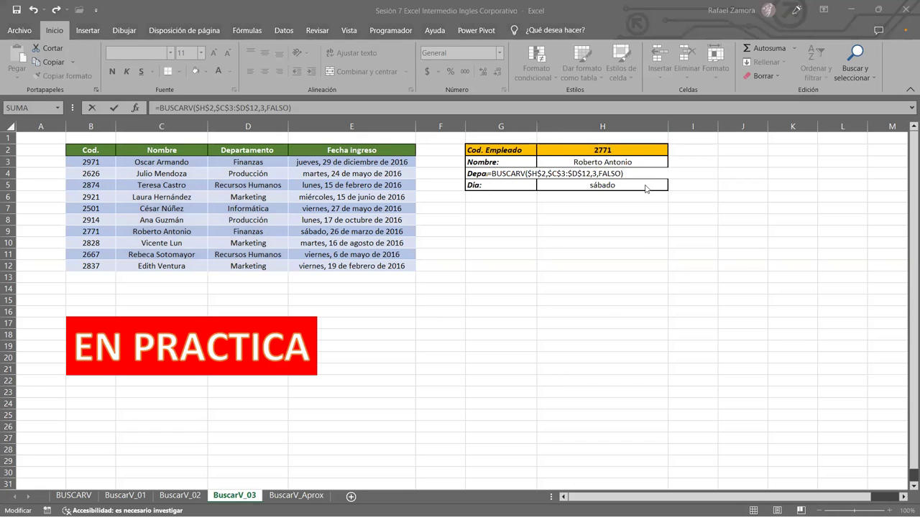
{"action": "left_click", "coordinate": [643, 173]}
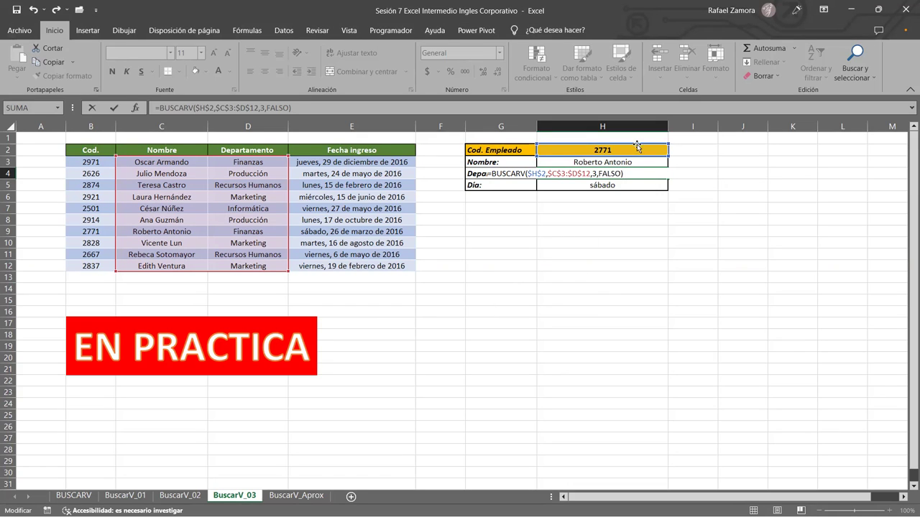
{"action": "left_click", "coordinate": [637, 166]}
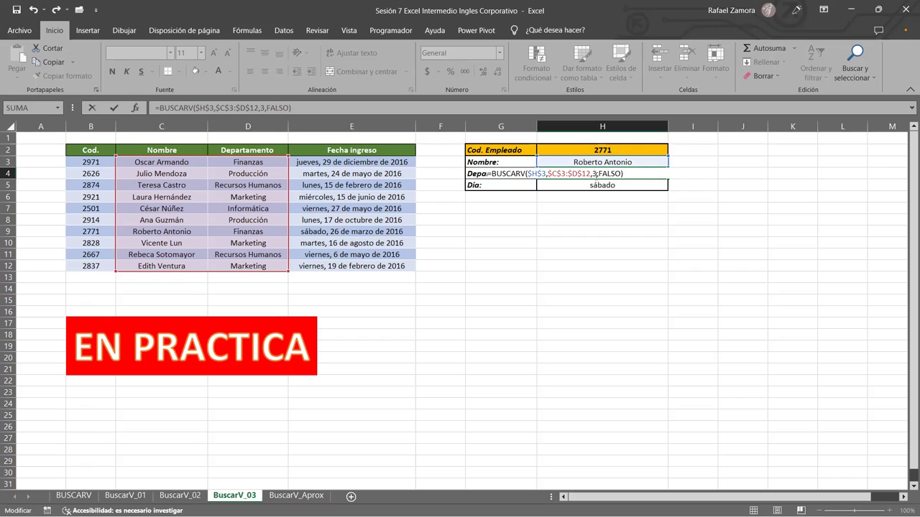
{"action": "double_click", "coordinate": [593, 174]}
{"action": "type", "text": "2"}
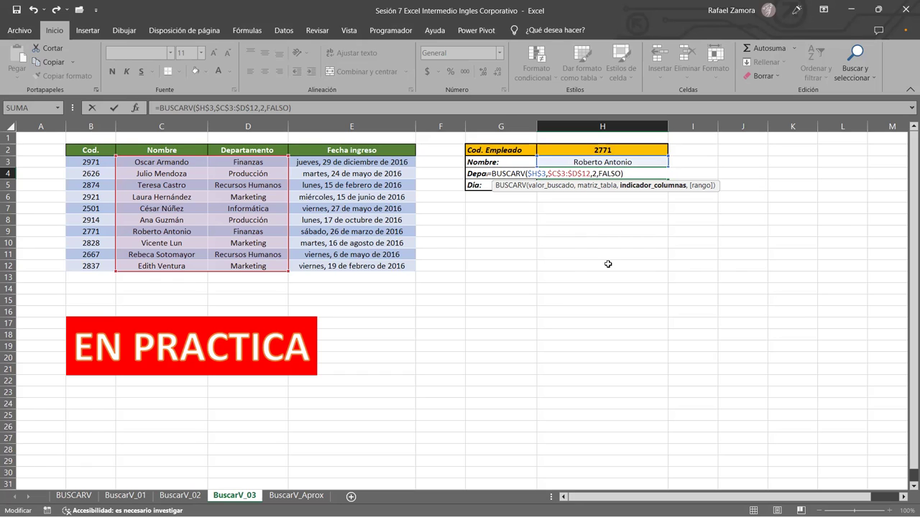
{"action": "key", "text": "Return"}
- Re-edit H4 and restore the full $B$3:$E$12 range so Departamento returns Finanzas
{"action": "left_click", "coordinate": [608, 264]}
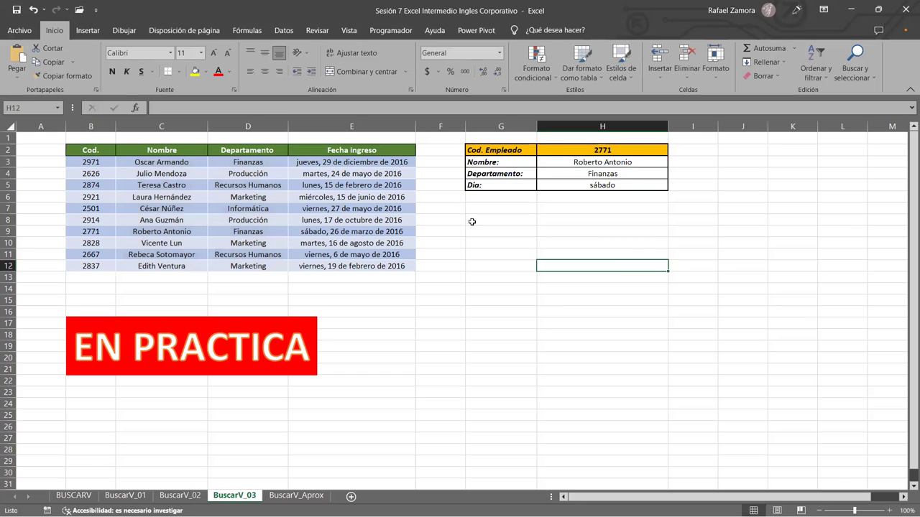
{"action": "left_click", "coordinate": [621, 173]}
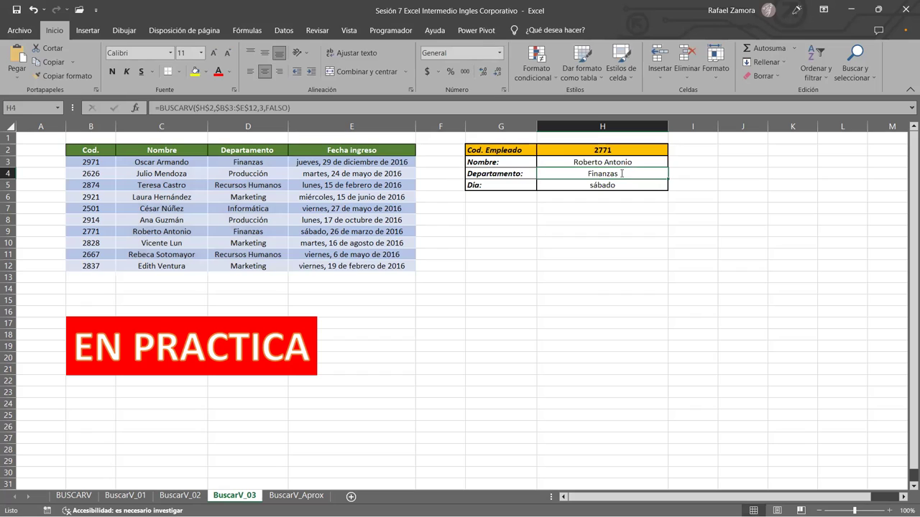
{"action": "double_click", "coordinate": [621, 173]}
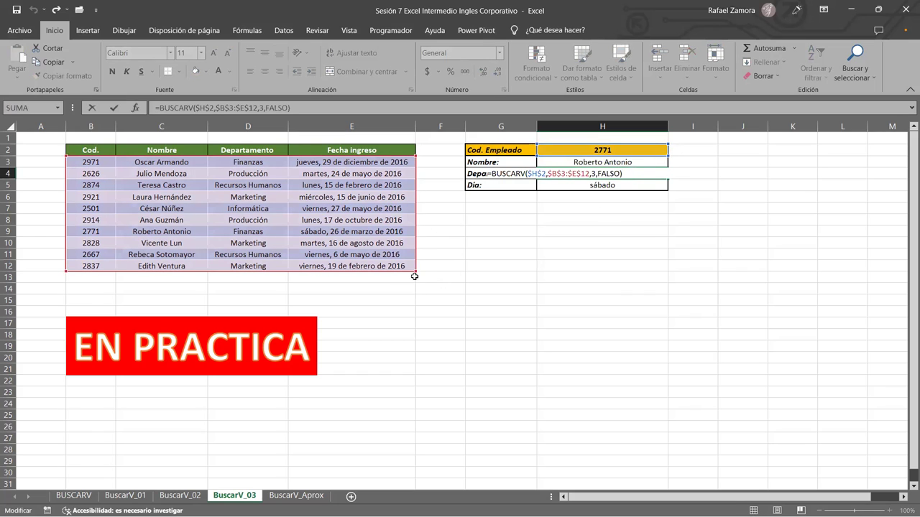
{"action": "left_click_drag", "start_coordinate": [414, 276], "coordinate": [263, 272]}
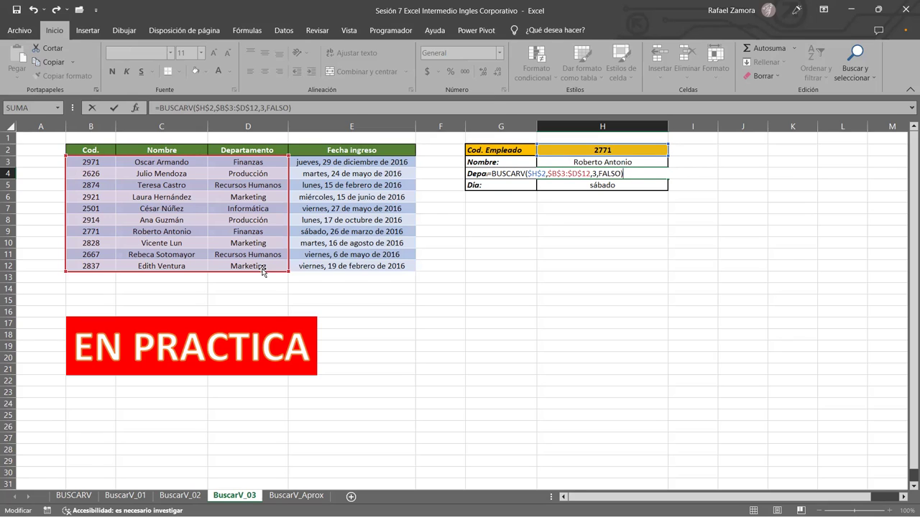
{"action": "left_click_drag", "start_coordinate": [262, 272], "coordinate": [294, 272]}
{"action": "key", "text": "Return"}
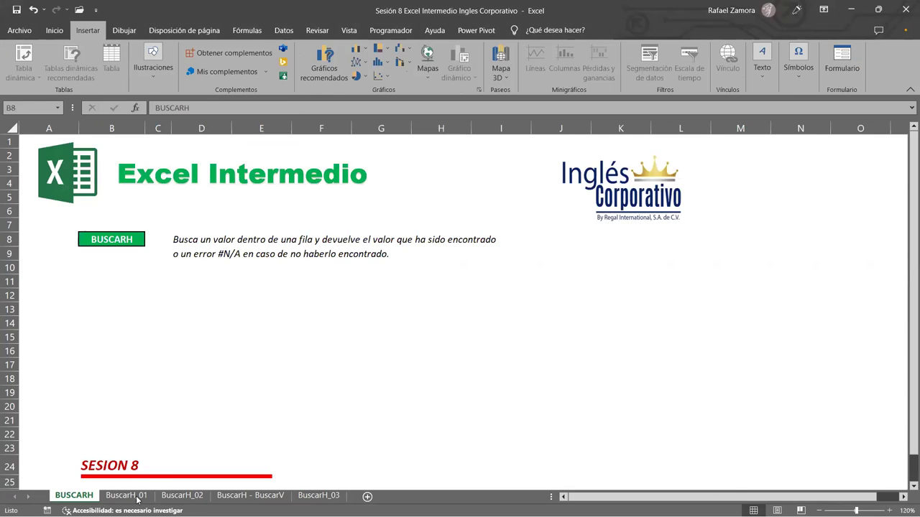
- Open BuscarH_01, highlight the Enero–Mayo month names, and select the Vendedor cell I12
{"action": "left_click", "coordinate": [127, 495]}
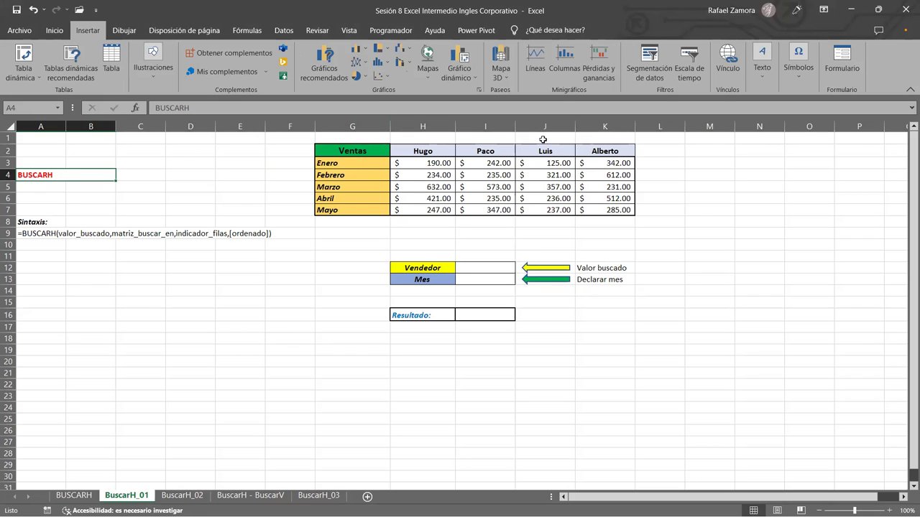
{"action": "left_click_drag", "start_coordinate": [374, 164], "coordinate": [376, 209]}
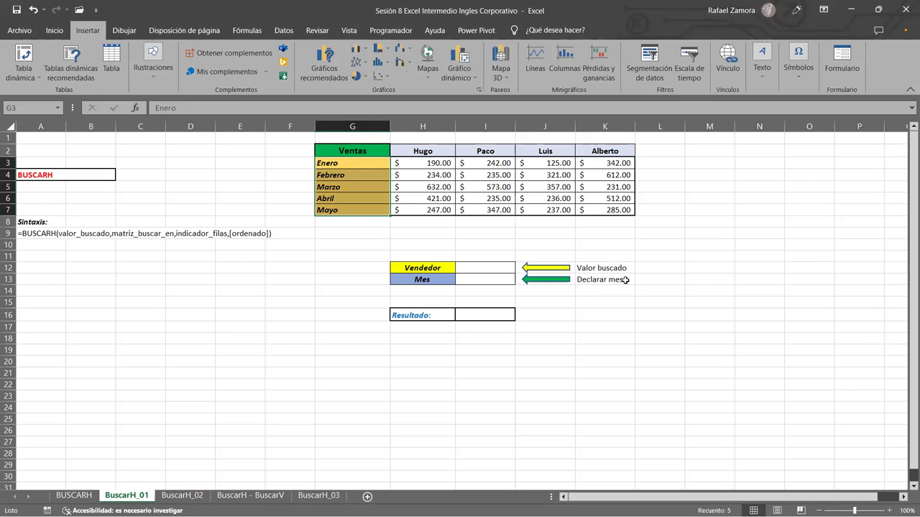
{"action": "left_click", "coordinate": [502, 265]}
{"action": "left_click", "coordinate": [497, 278]}
{"action": "left_click", "coordinate": [494, 267]}
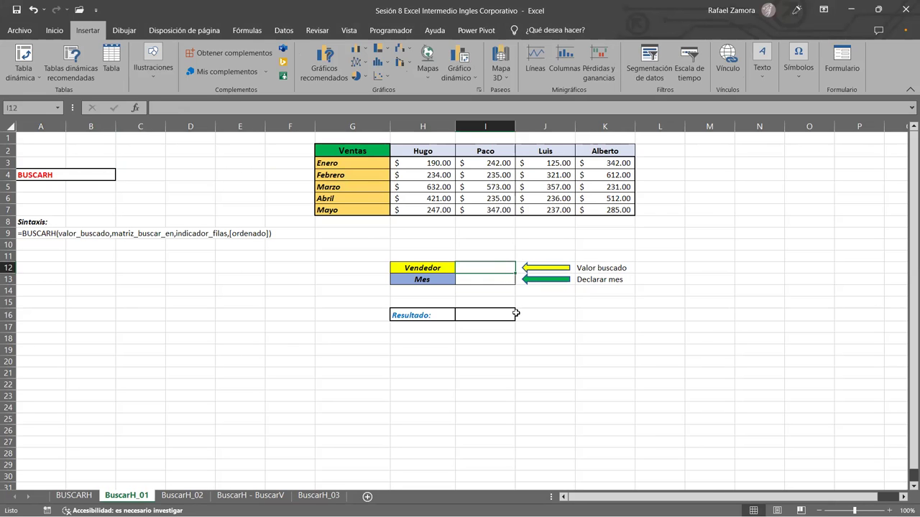
- Enter Luis in Vendedor I12 and Febrero in Mes I13, then select Resultado I16
{"action": "scroll", "coordinate": [516, 313], "scroll_direction": "up", "scroll_amount": 3, "text": "ctrl"}
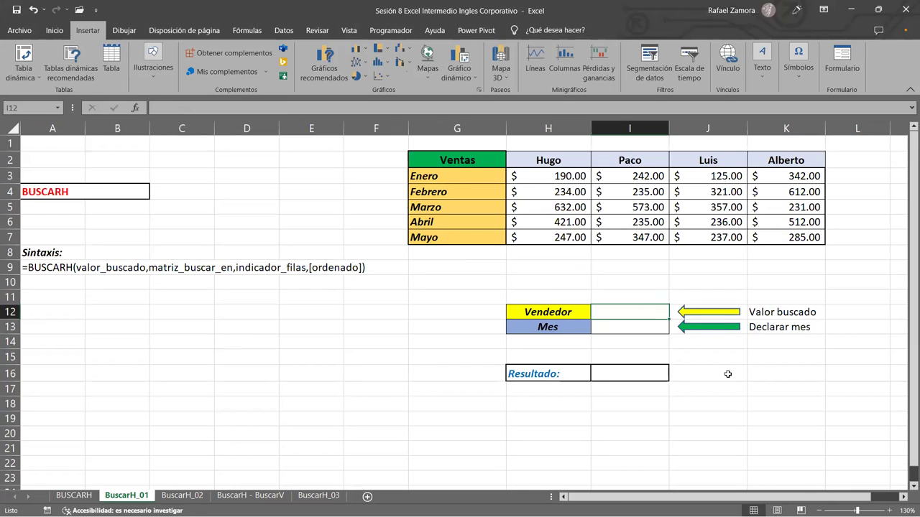
{"action": "type", "text": "Luis"}
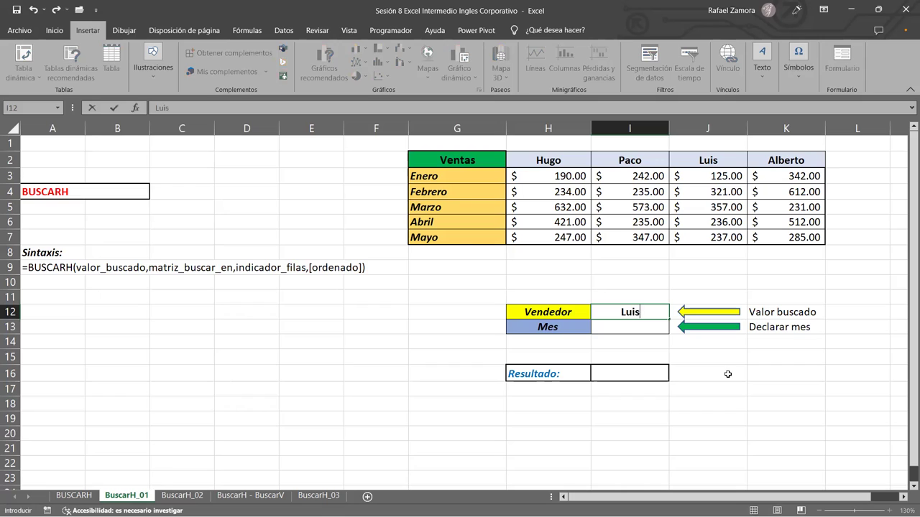
{"action": "key", "text": "Return"}
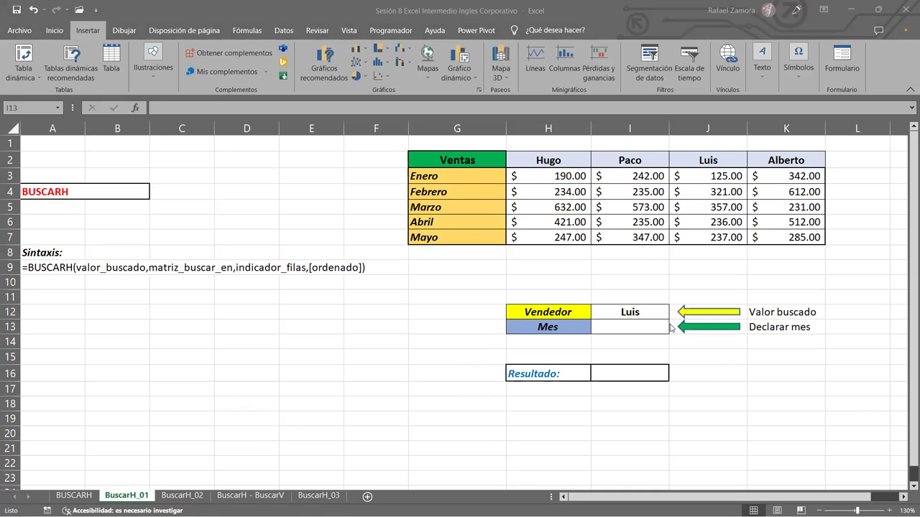
{"action": "type", "text": "Febrero"}
{"action": "key", "text": "Return"}
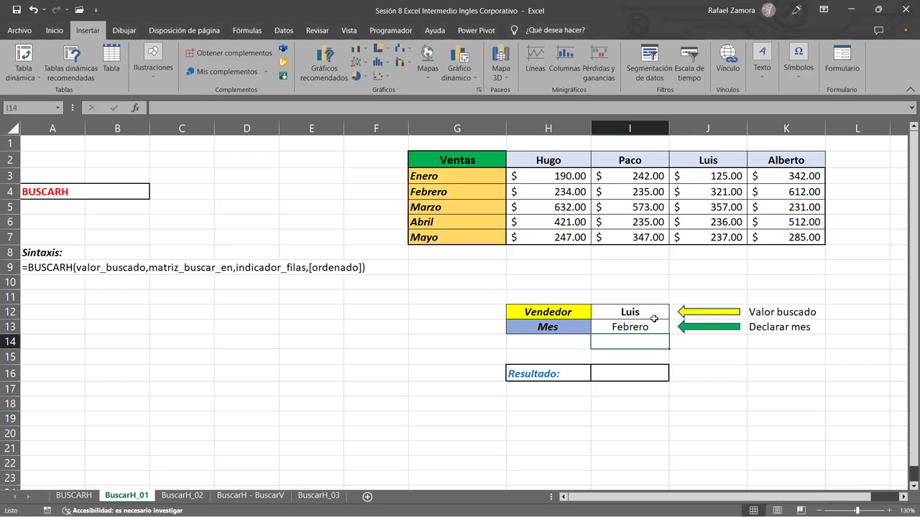
{"action": "left_click", "coordinate": [653, 309]}
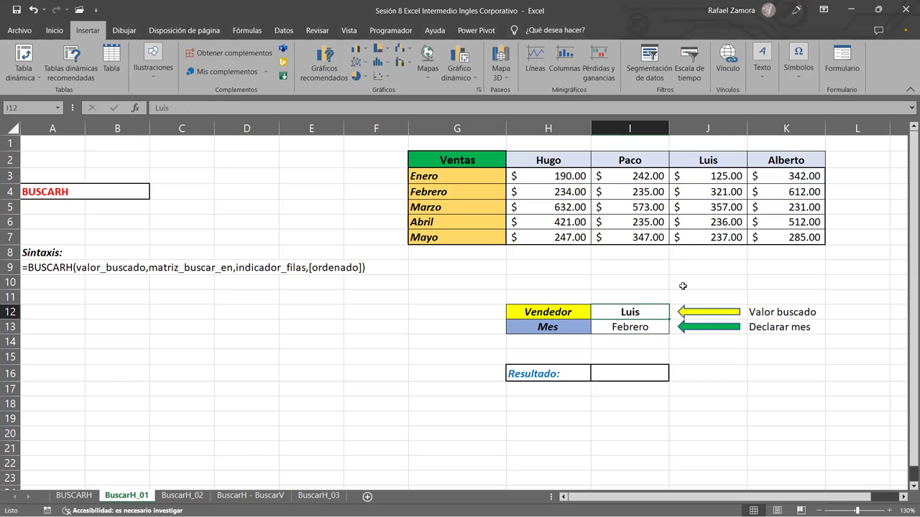
{"action": "left_click", "coordinate": [647, 377]}
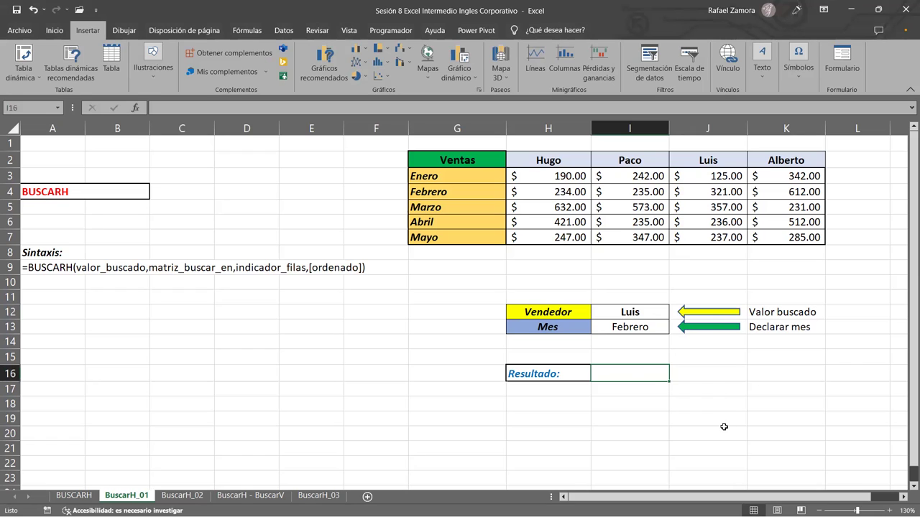
- Start =BUSCARH in I16 with lookup value I12, table G2:K7 and row index 3
{"action": "type", "text": "="}
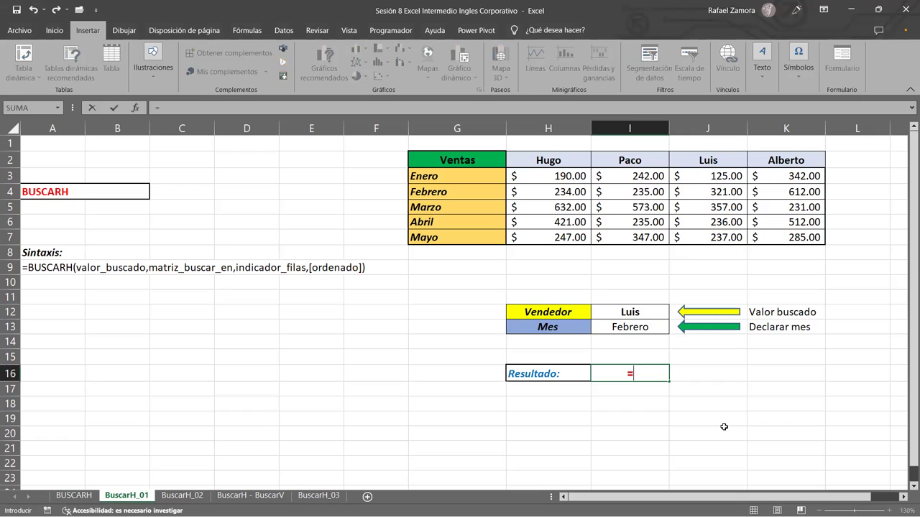
{"action": "type", "text": "buscar"}
{"action": "key", "text": "Tab"}
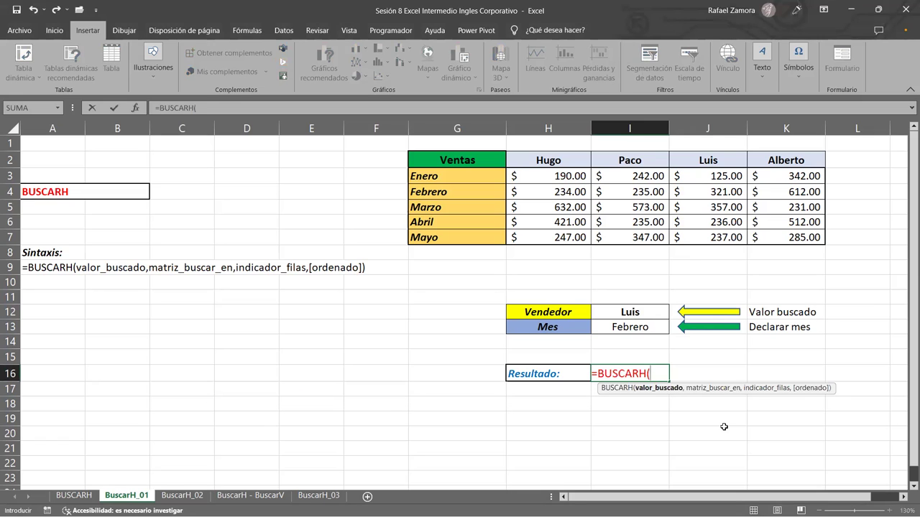
{"action": "left_click", "coordinate": [640, 311]}
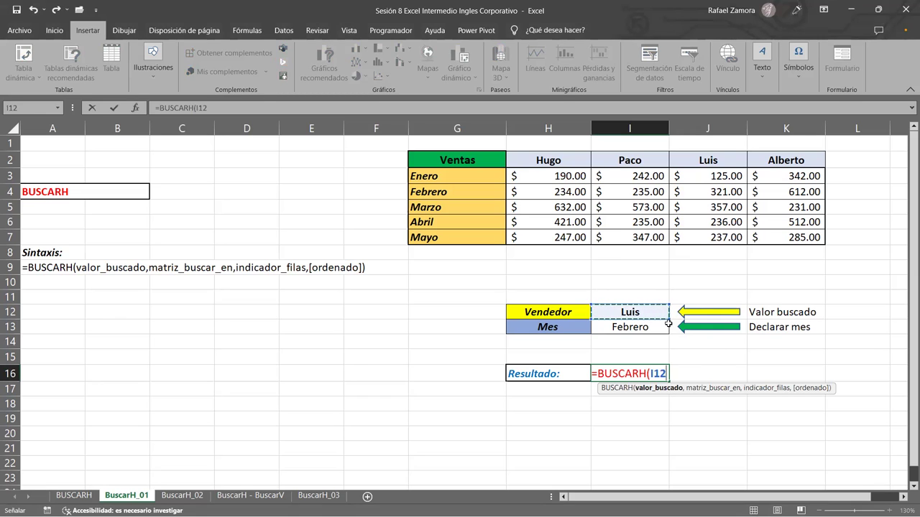
{"action": "type", "text": ","}
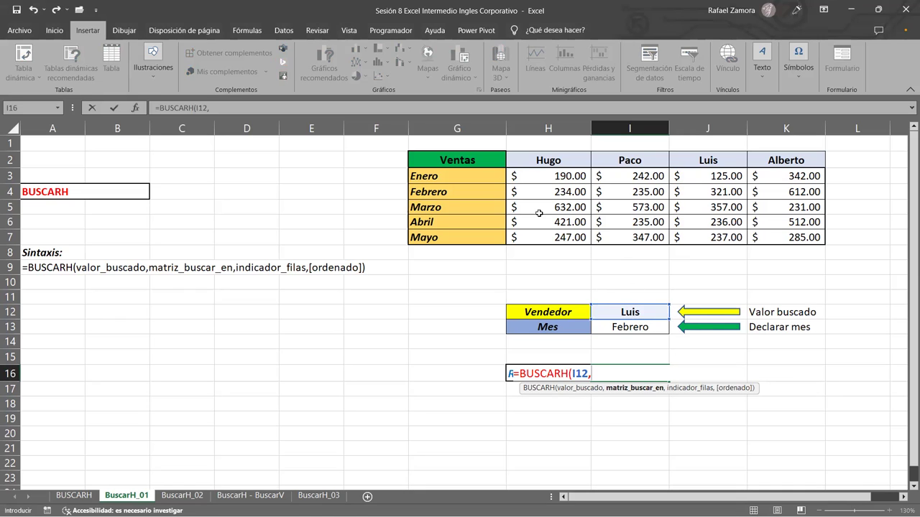
{"action": "left_click", "coordinate": [486, 164]}
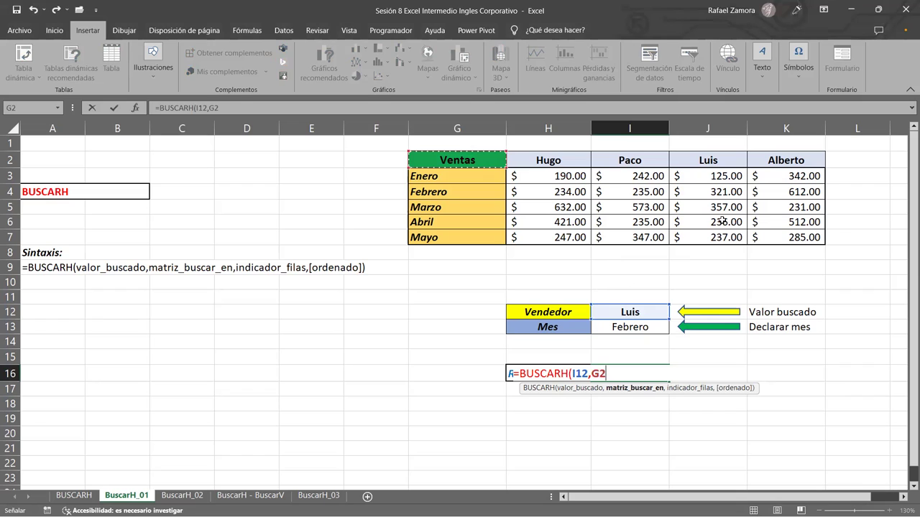
{"action": "left_click", "coordinate": [791, 238], "text": "shift"}
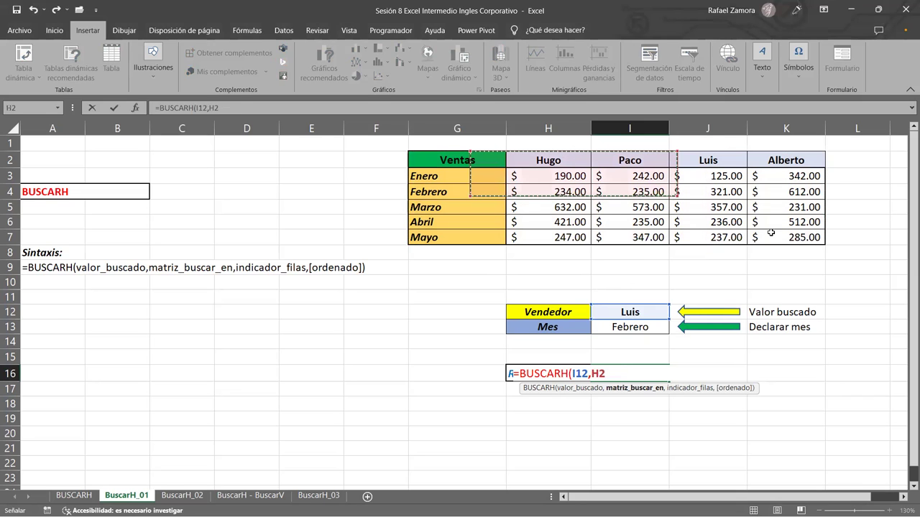
{"action": "left_click_drag", "start_coordinate": [773, 234], "coordinate": [773, 234]}
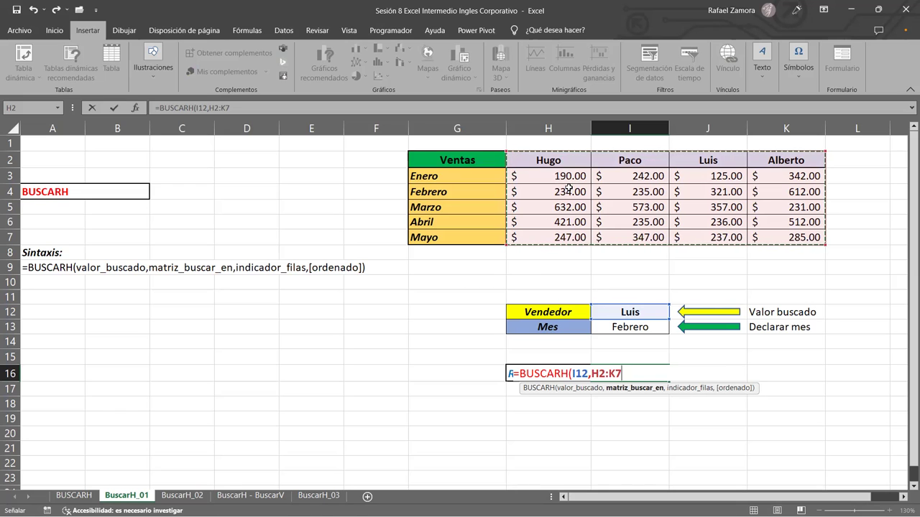
{"action": "type", "text": ","}
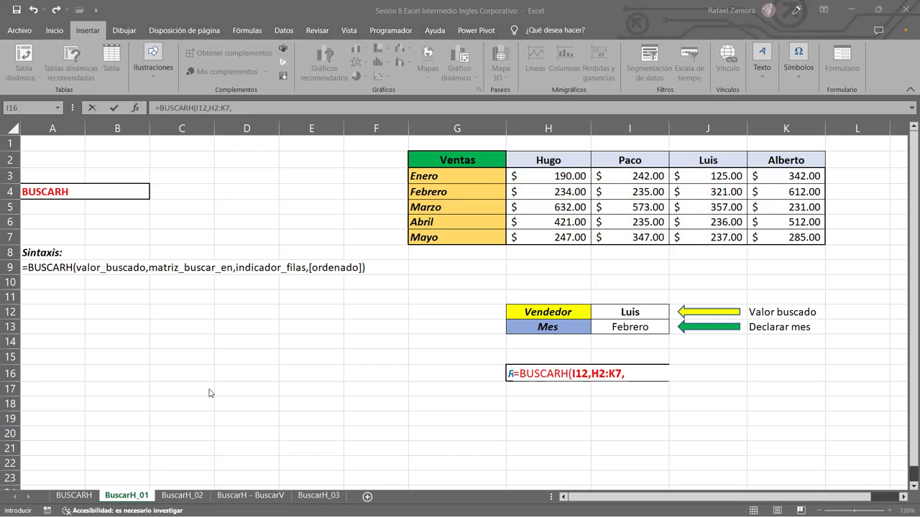
{"action": "left_click", "coordinate": [627, 373]}
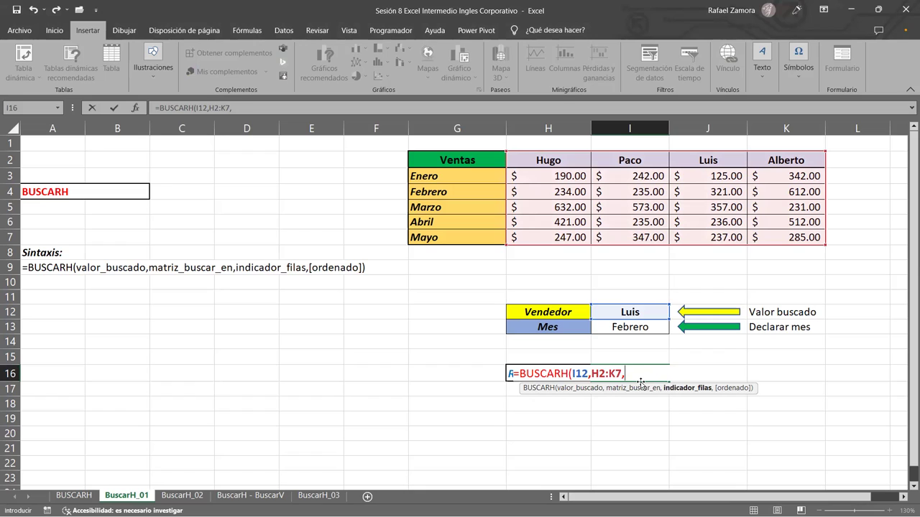
{"action": "type", "text": "3"}
- Set the range to H2:K7 and add 0 for exact match, returning $321.00
{"action": "left_click_drag", "start_coordinate": [496, 152], "coordinate": [434, 157]}
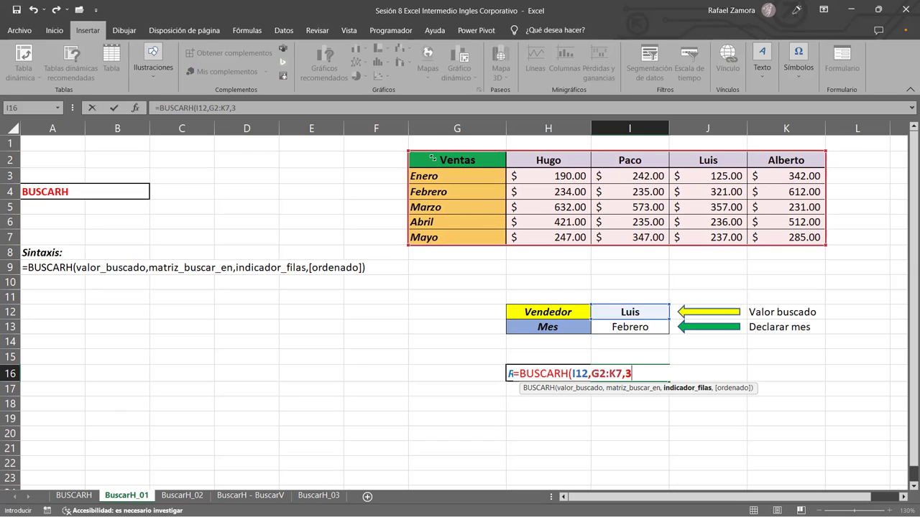
{"action": "left_click_drag", "start_coordinate": [434, 157], "coordinate": [498, 162]}
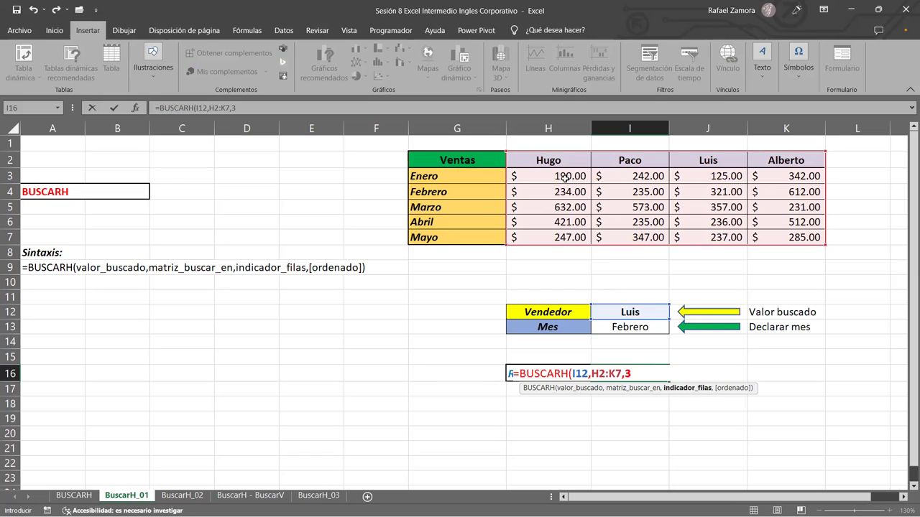
{"action": "left_click", "coordinate": [584, 374]}
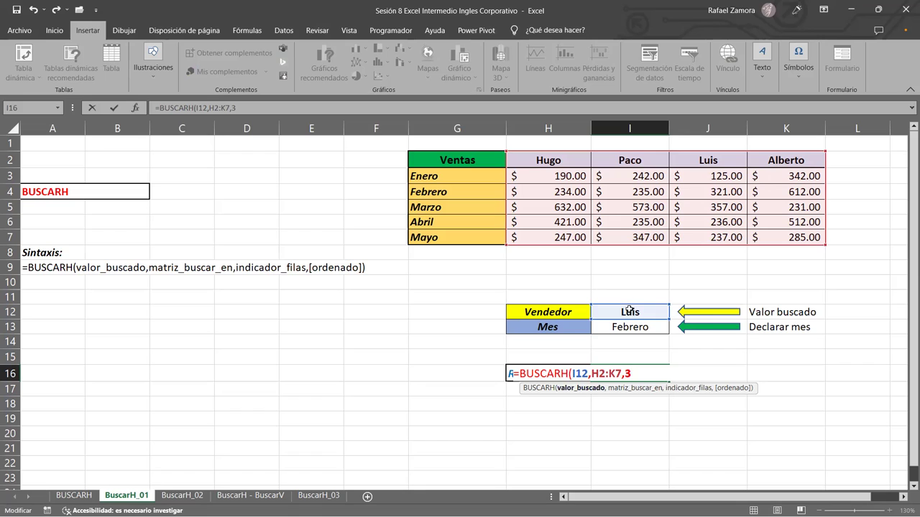
{"action": "left_click", "coordinate": [601, 374]}
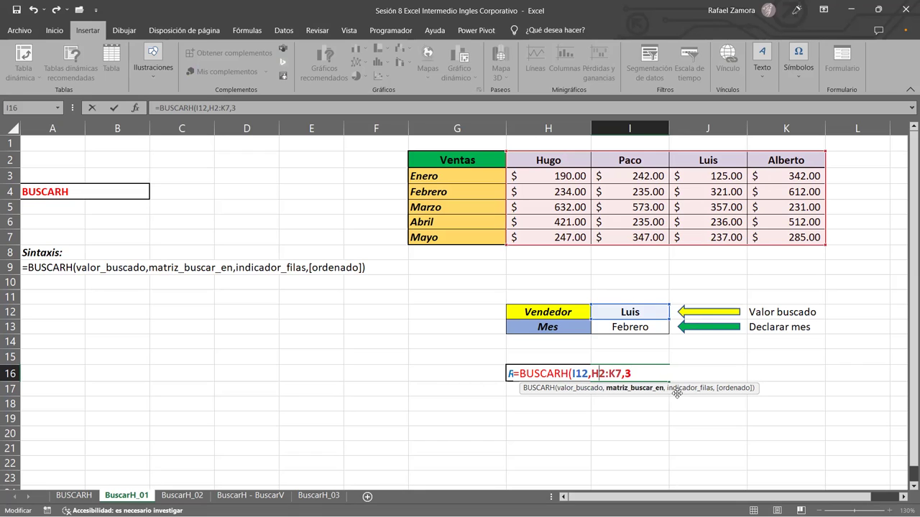
{"action": "left_click", "coordinate": [630, 373]}
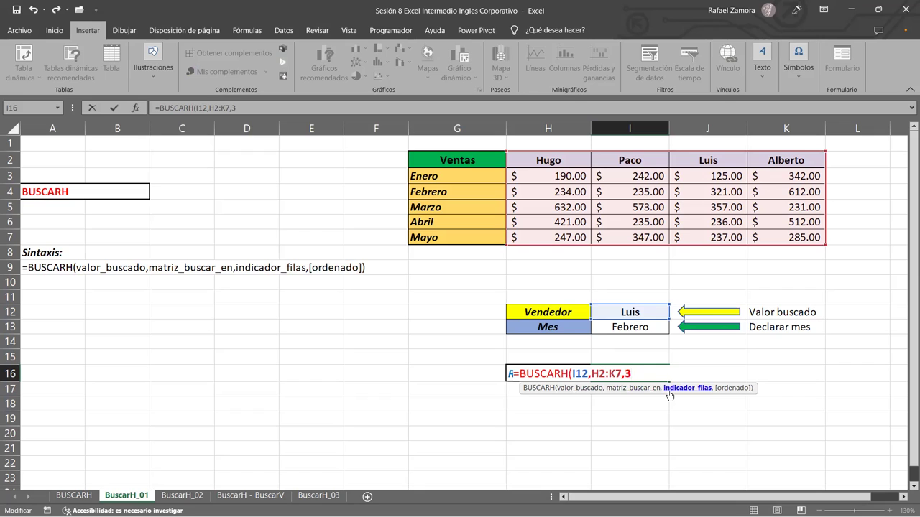
{"action": "type", "text": ","}
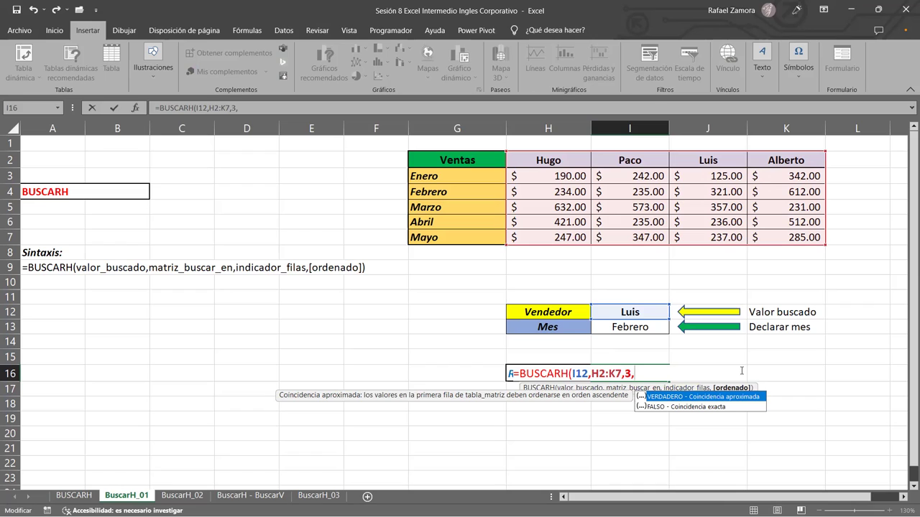
{"action": "type", "text": "0"}
{"action": "key", "text": "Return"}
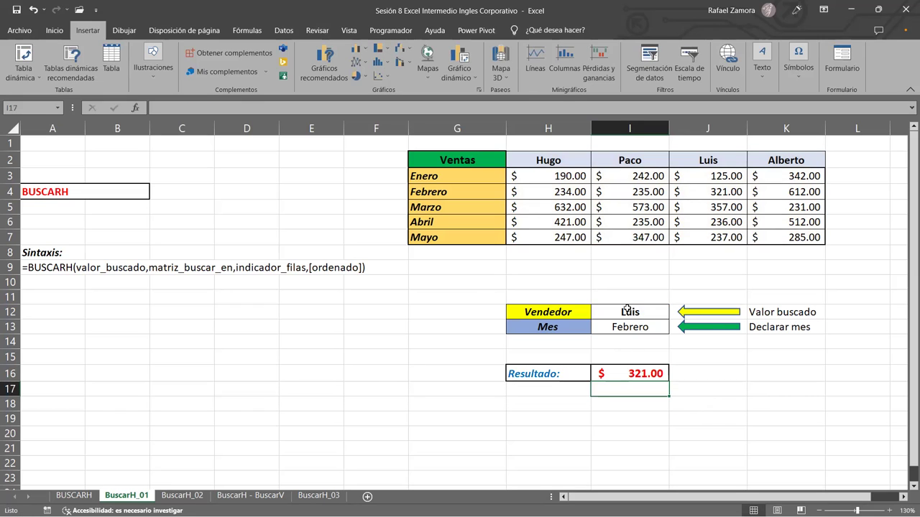
- Change the seller to Alberto and highlight the Febrero sales row G4:K4
{"action": "left_click", "coordinate": [735, 192]}
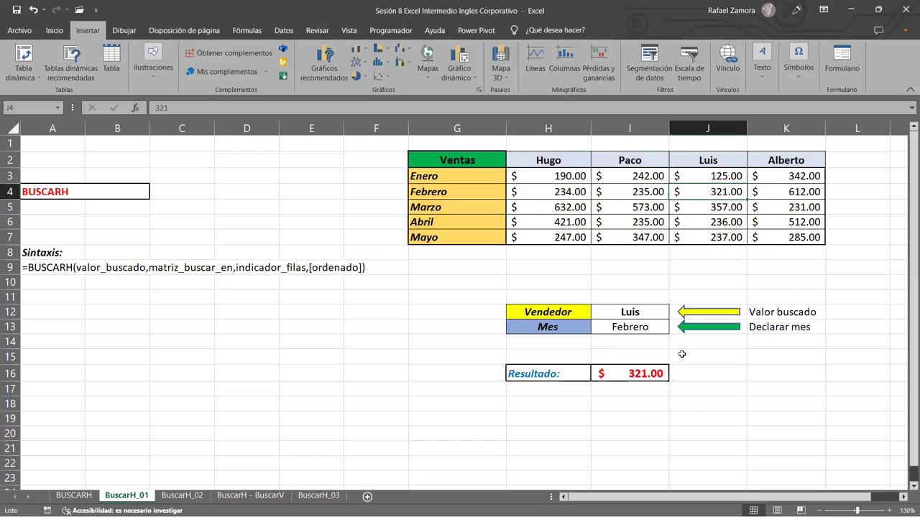
{"action": "left_click", "coordinate": [654, 314]}
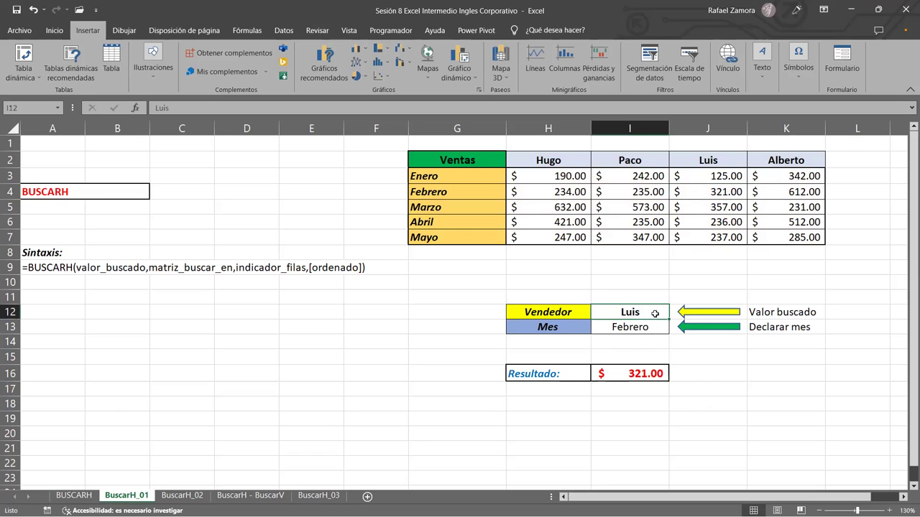
{"action": "type", "text": "Alberto"}
{"action": "key", "text": "Return"}
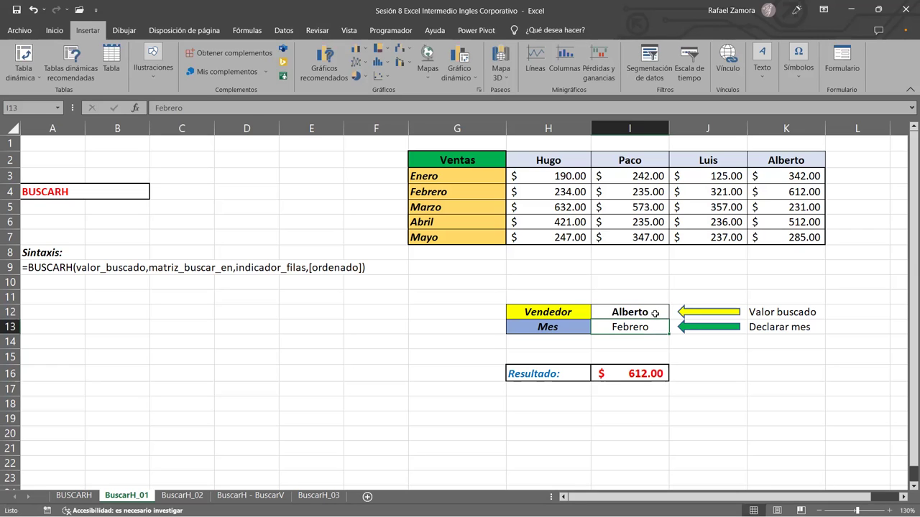
{"action": "left_click", "coordinate": [810, 190]}
{"action": "left_click_drag", "start_coordinate": [457, 193], "coordinate": [800, 191]}
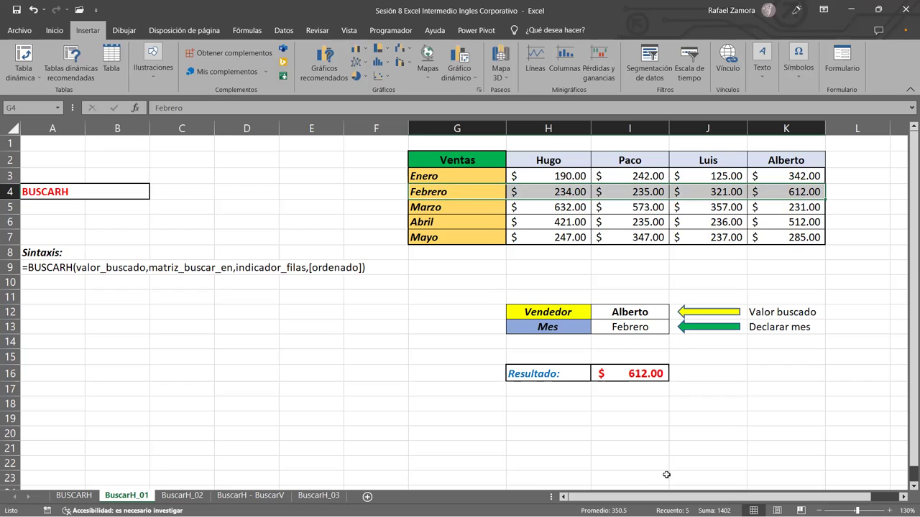
{"action": "left_click", "coordinate": [649, 328]}
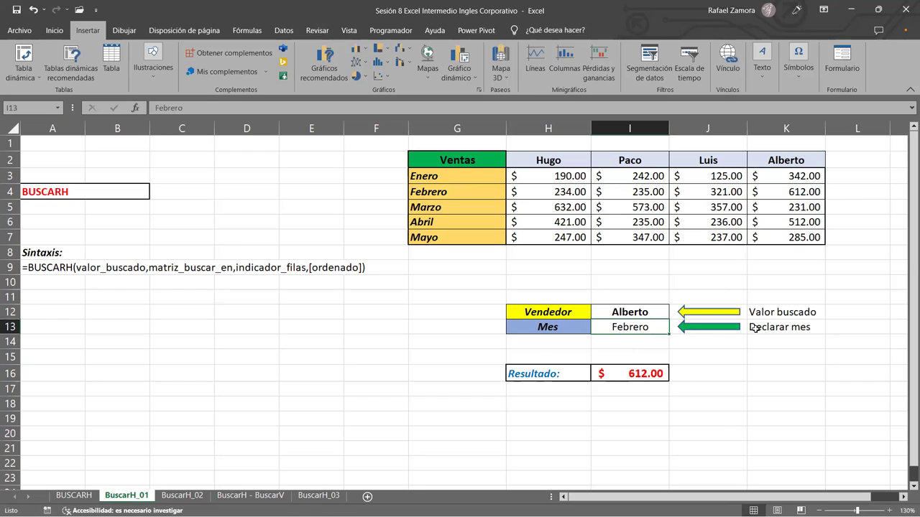
- Enter Hugo as seller and Mayo as month; Resultado stays at $234.00
{"action": "left_click", "coordinate": [644, 308]}
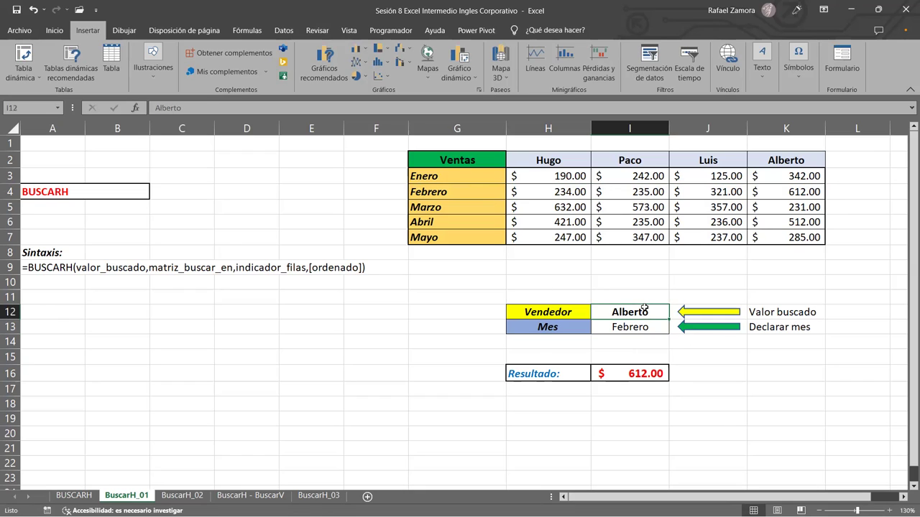
{"action": "type", "text": "Hugo"}
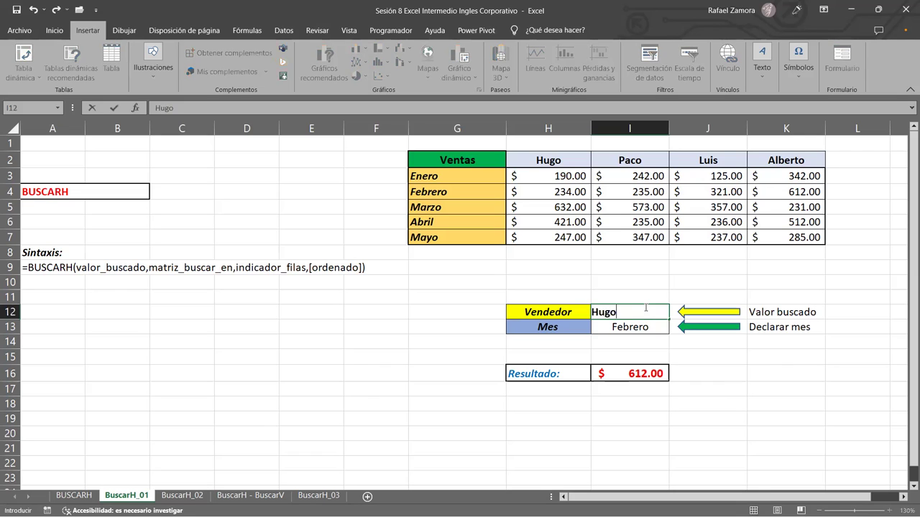
{"action": "key", "text": "Return"}
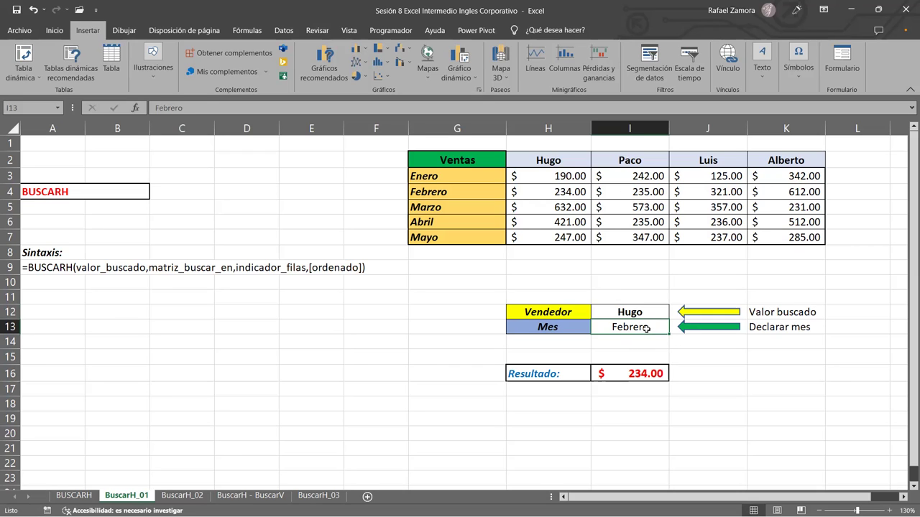
{"action": "type", "text": "Mayo"}
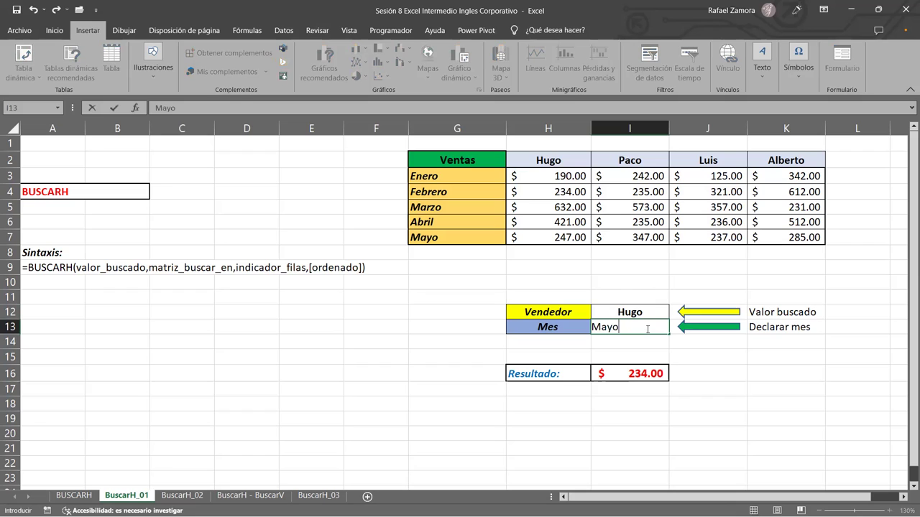
{"action": "key", "text": "Return"}
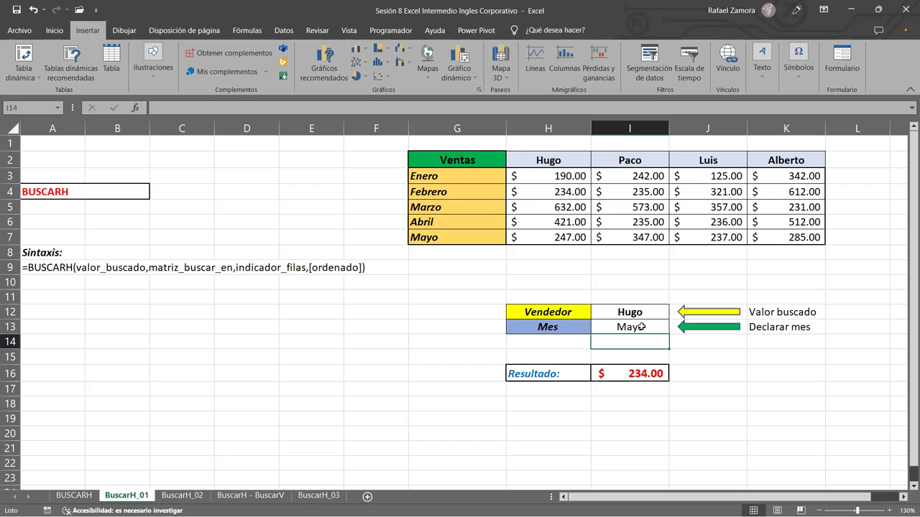
{"action": "left_click", "coordinate": [642, 329]}
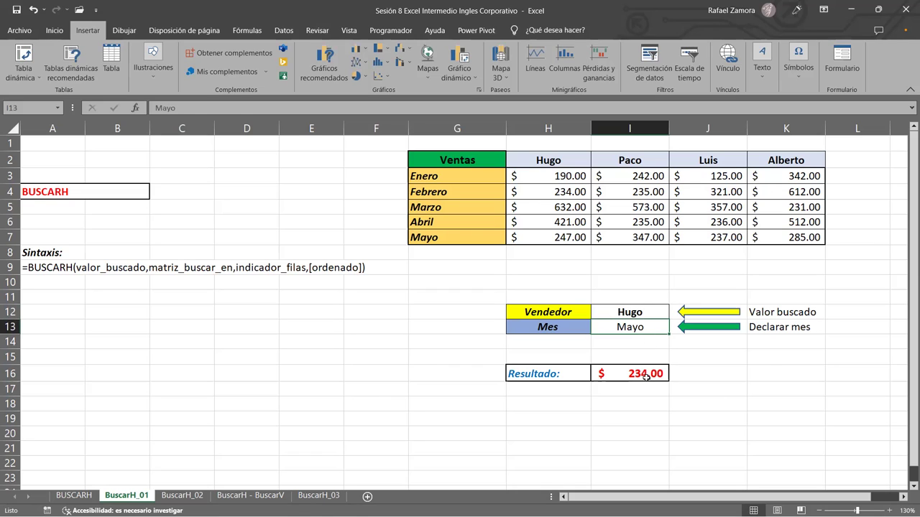
- Re-commit =BUSCARH(I12,H2:K7,3,0) in I16, which still returns $234.00 for Hugo
{"action": "double_click", "coordinate": [646, 373]}
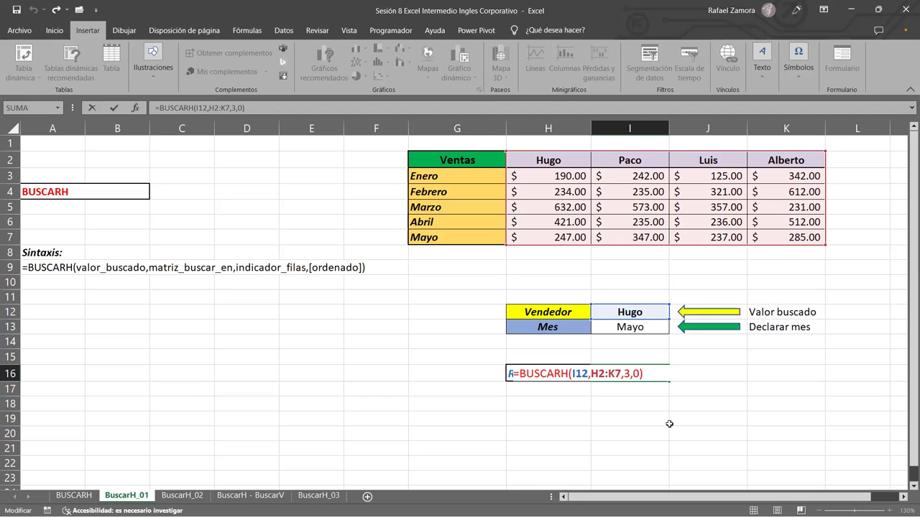
{"action": "key", "text": "Return"}
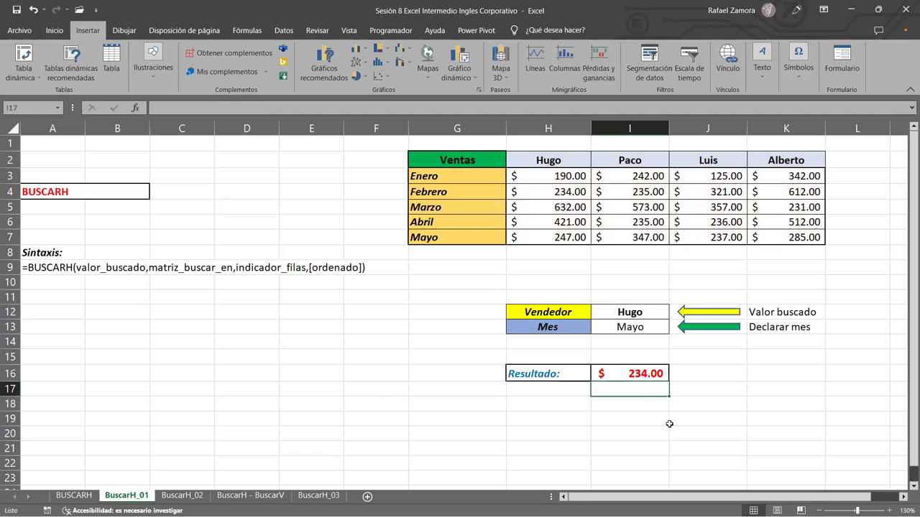
- Point out the table span from H2 to H7, then open I16's =BUSCARH(I12,H2:K7,3,0) for editing
{"action": "left_click", "coordinate": [557, 162]}
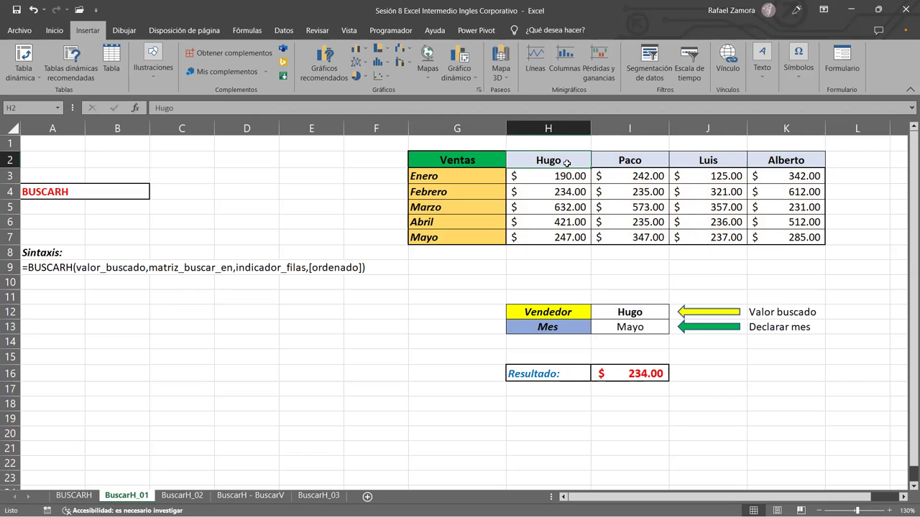
{"action": "left_click", "coordinate": [551, 237]}
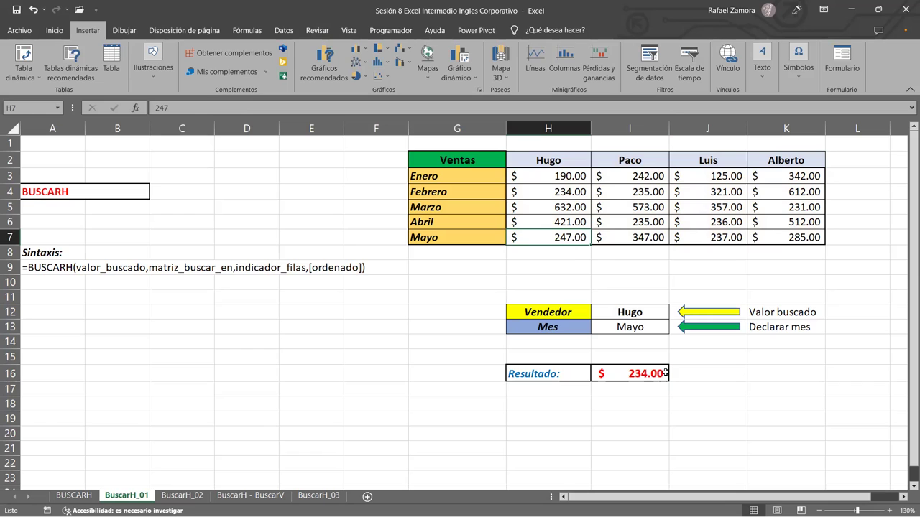
{"action": "double_click", "coordinate": [665, 373]}
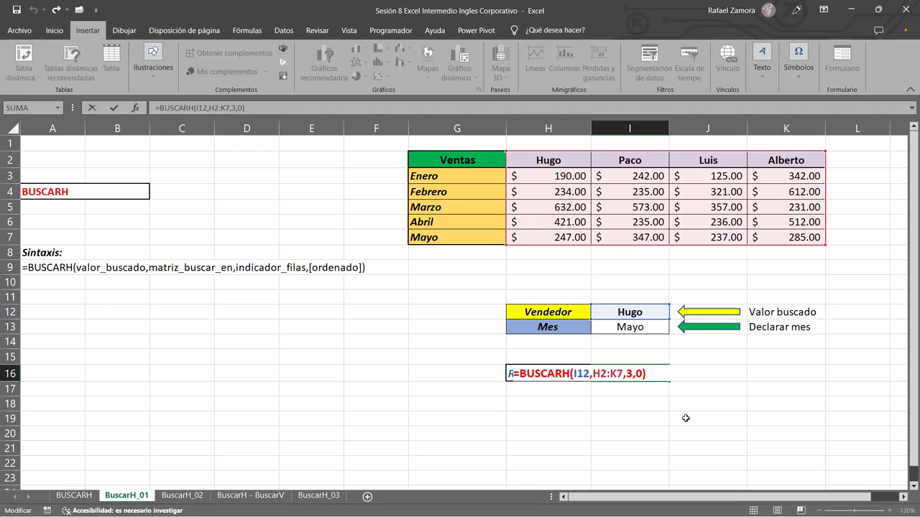
- Try row indexes 1 and 2 in the I16 BUSCARH formula
{"action": "double_click", "coordinate": [628, 373]}
{"action": "type", "text": "1"}
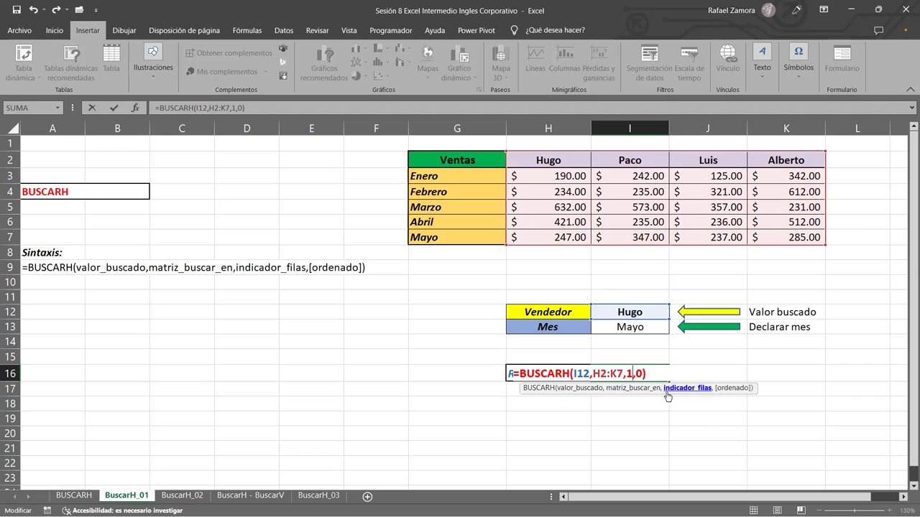
{"action": "key", "text": "Return"}
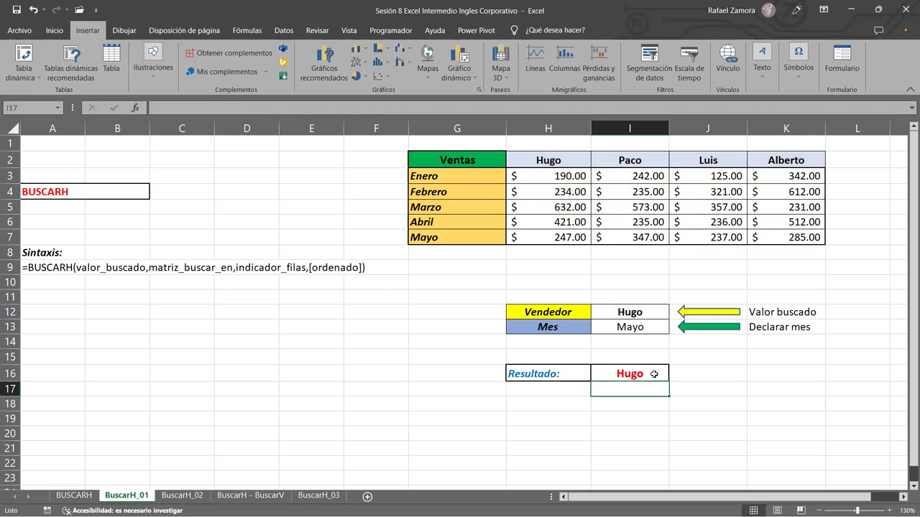
{"action": "double_click", "coordinate": [653, 373]}
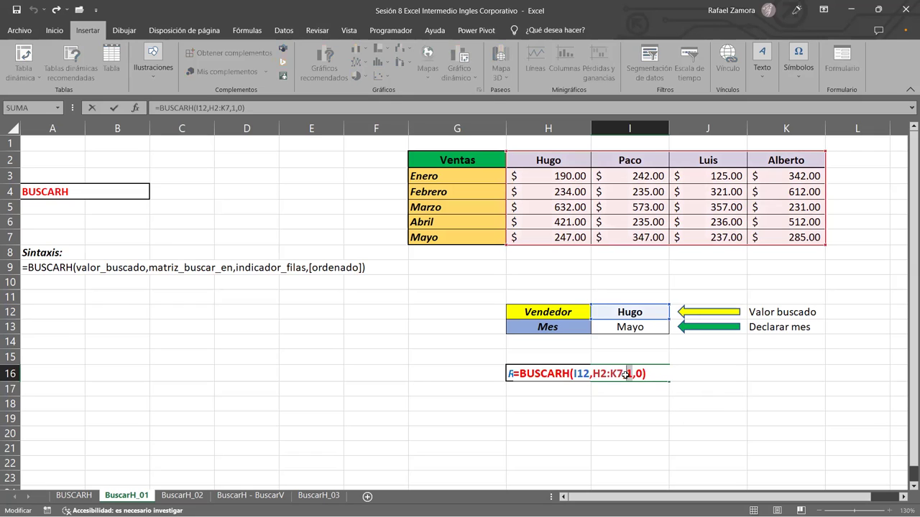
{"action": "key", "text": "Return"}
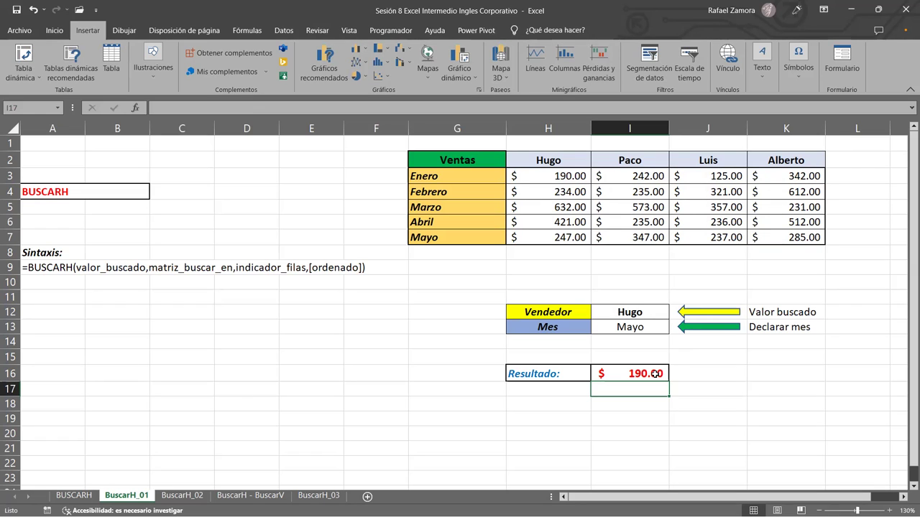
- Set the row index to 7, getting #¡REF!, then to 6 for Hugo's Mayo $247.00
{"action": "double_click", "coordinate": [656, 374]}
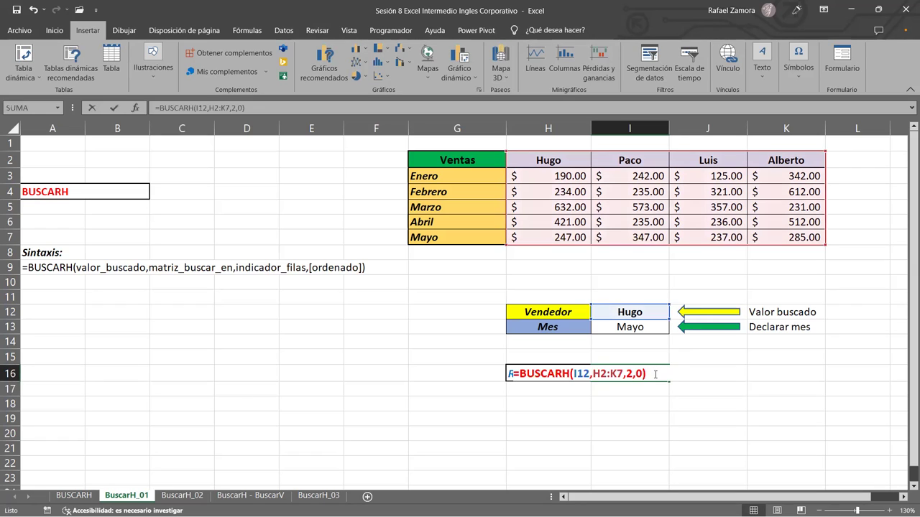
{"action": "double_click", "coordinate": [628, 374]}
{"action": "type", "text": "7"}
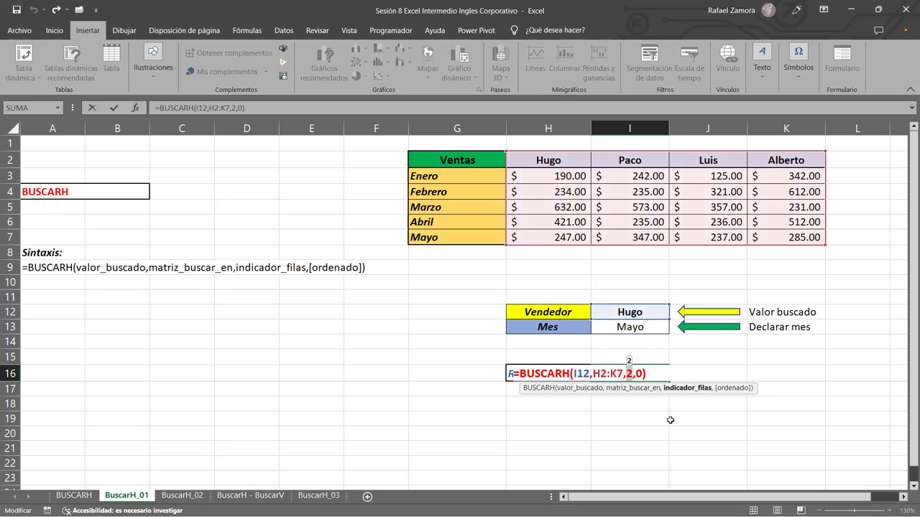
{"action": "key", "text": "Return"}
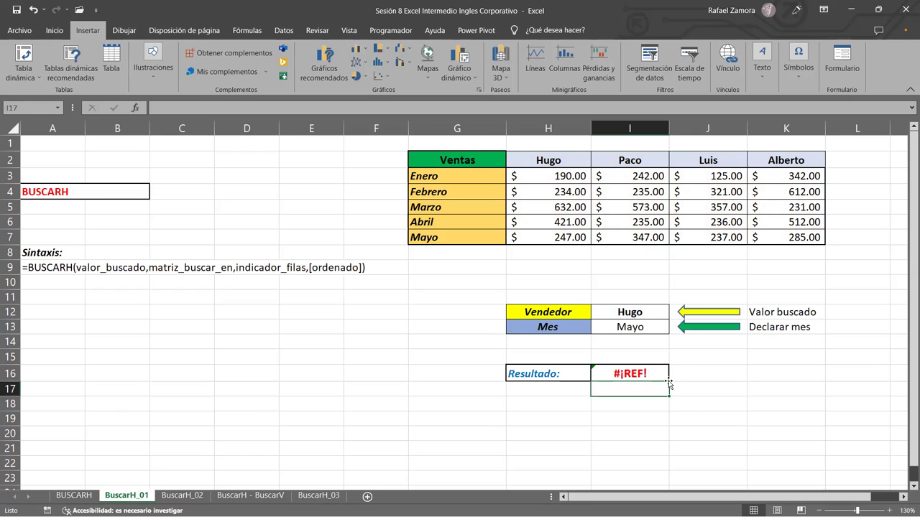
{"action": "double_click", "coordinate": [654, 371]}
{"action": "double_click", "coordinate": [629, 374]}
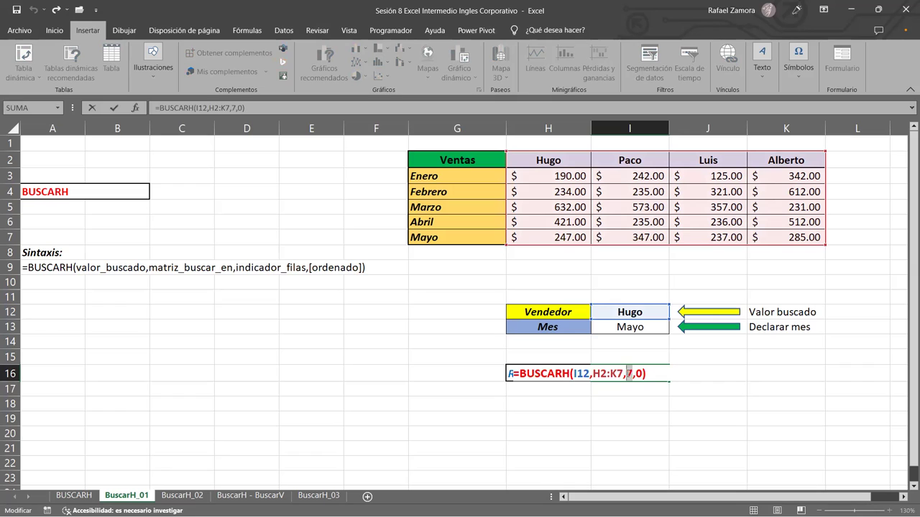
{"action": "type", "text": "6"}
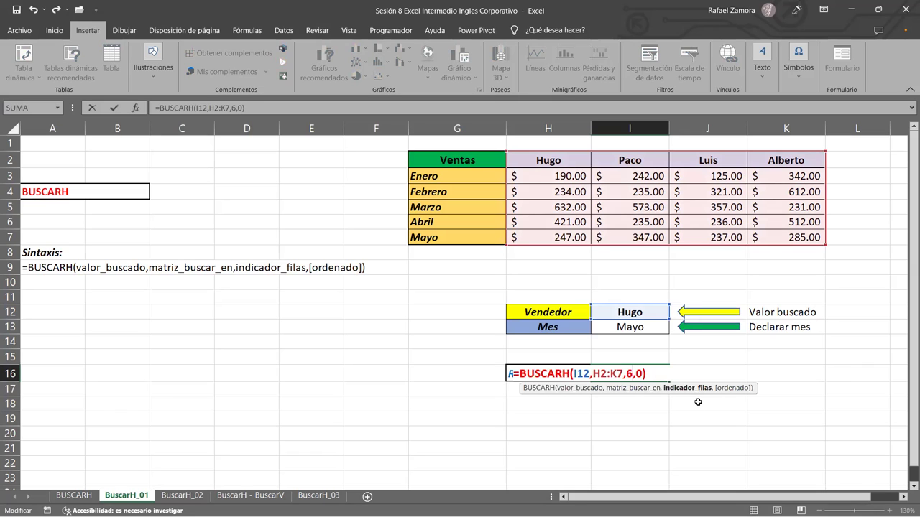
{"action": "key", "text": "Return"}
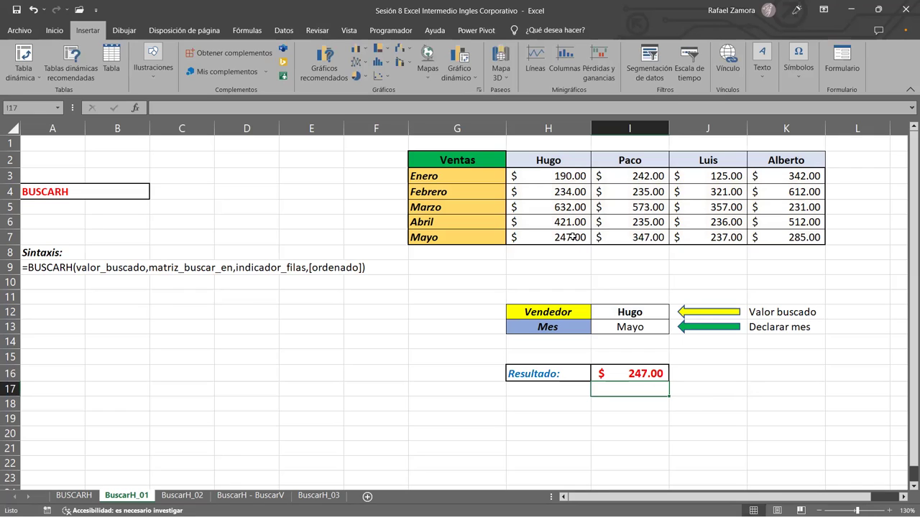
- Enter Paco as the seller in I12, then reopen the I16 BUSCARH formula for review
{"action": "left_click", "coordinate": [641, 318]}
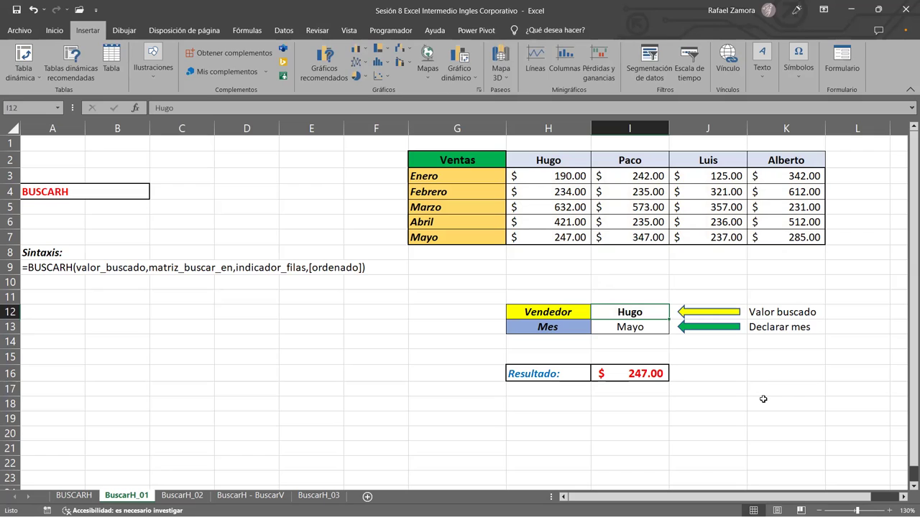
{"action": "type", "text": "Paco"}
{"action": "key", "text": "Return"}
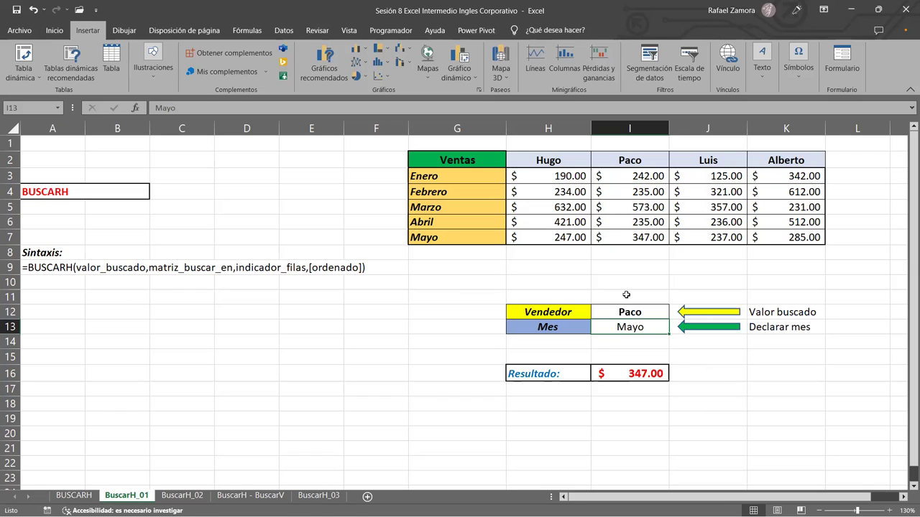
{"action": "double_click", "coordinate": [650, 372]}
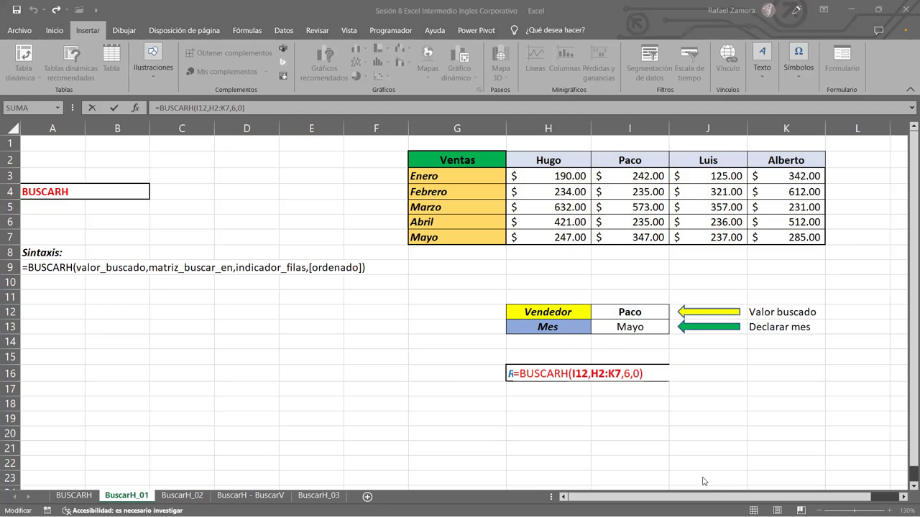
- Recommit =BUSCARH(I12,H2:K7,6,0) unchanged so Resultado shows Paco's Mayo $347.00
{"action": "left_click", "coordinate": [721, 429]}
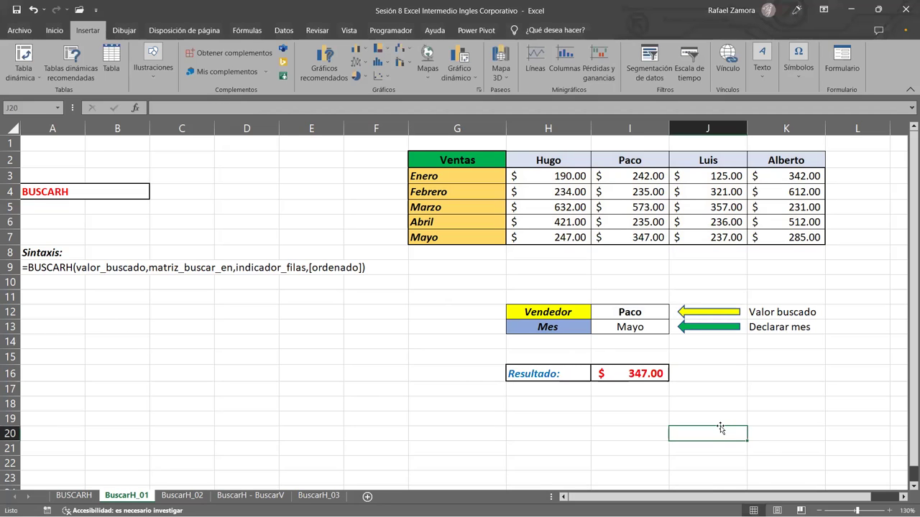
{"action": "left_click", "coordinate": [648, 330]}
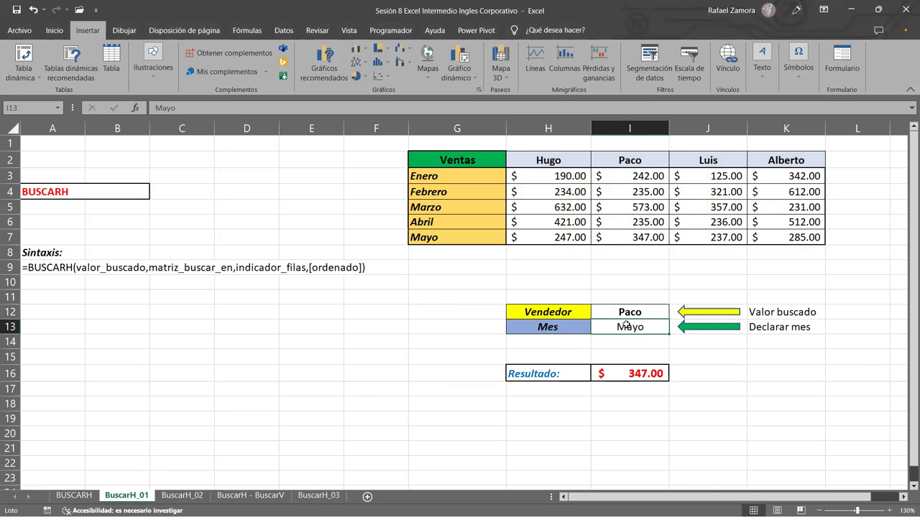
{"action": "left_click", "coordinate": [641, 375]}
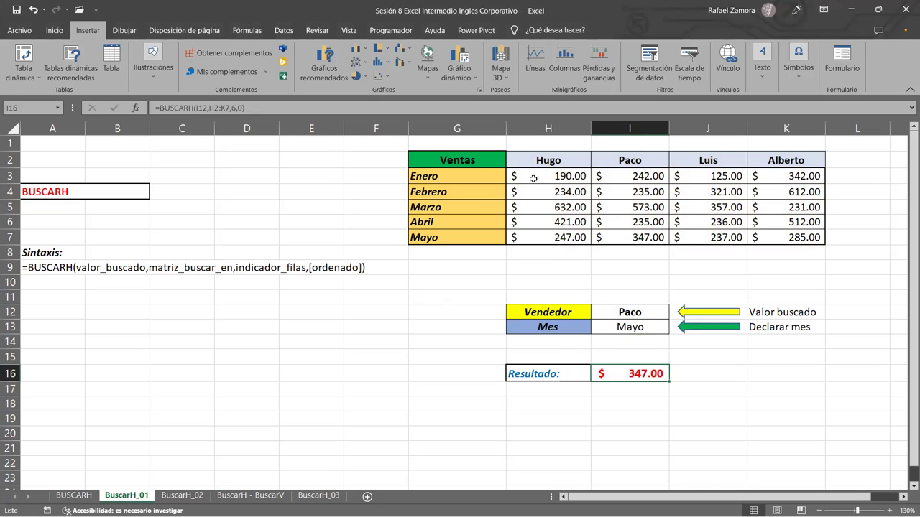
{"action": "double_click", "coordinate": [655, 373]}
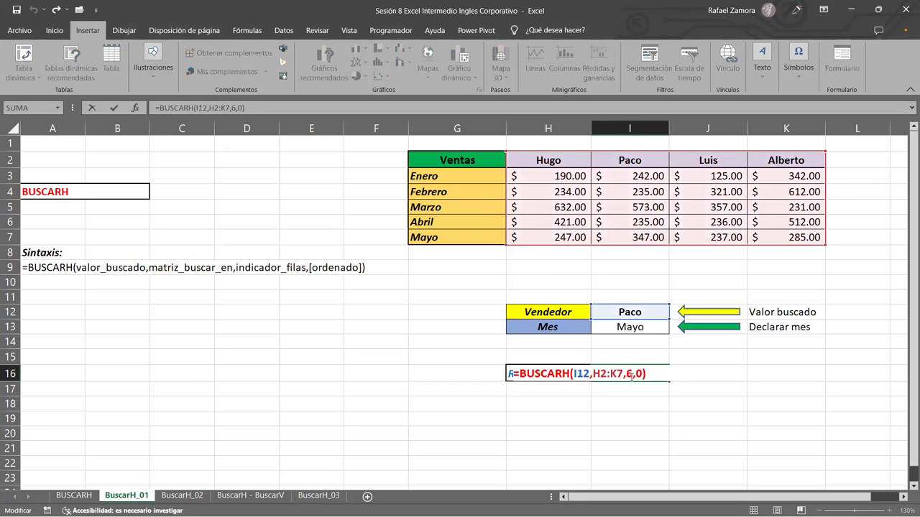
{"action": "key", "text": "Return"}
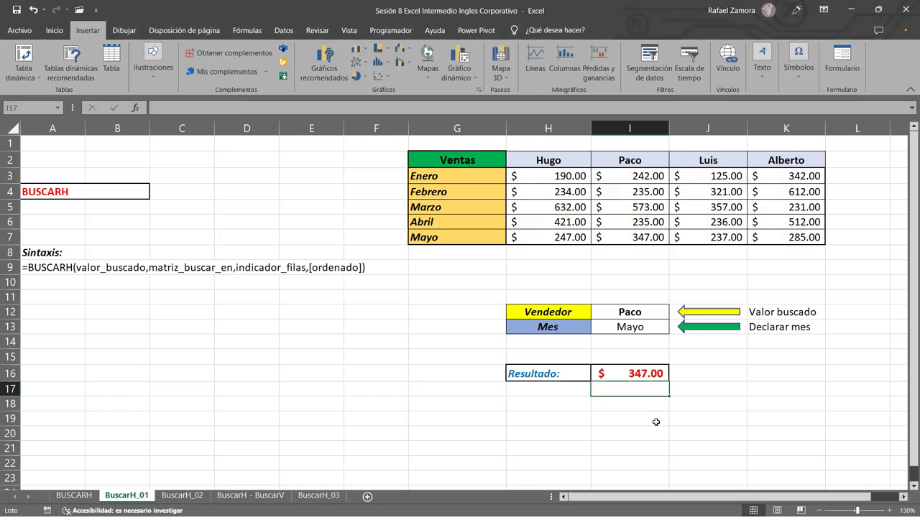
{"action": "left_click", "coordinate": [645, 328]}
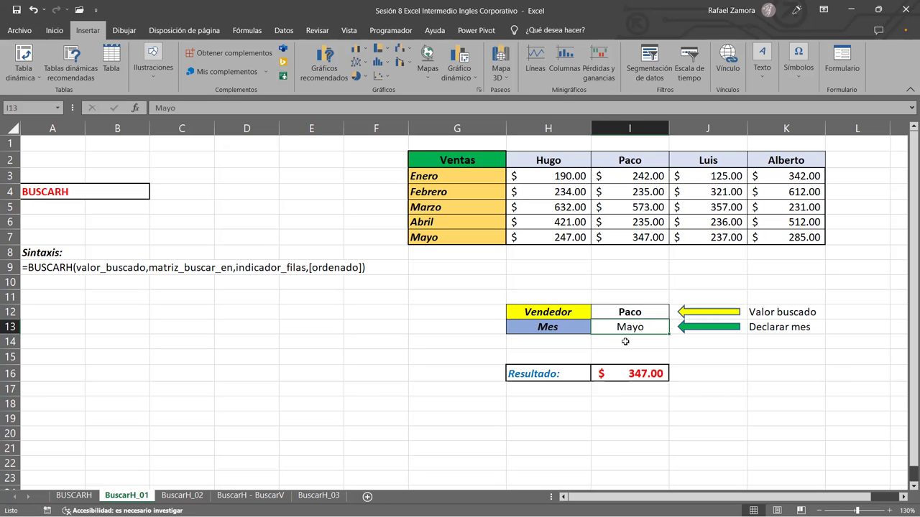
- Open the Resultado formula =BUSCARH(I12,H2:K7,6,0) in I16 for editing
{"action": "double_click", "coordinate": [650, 369]}
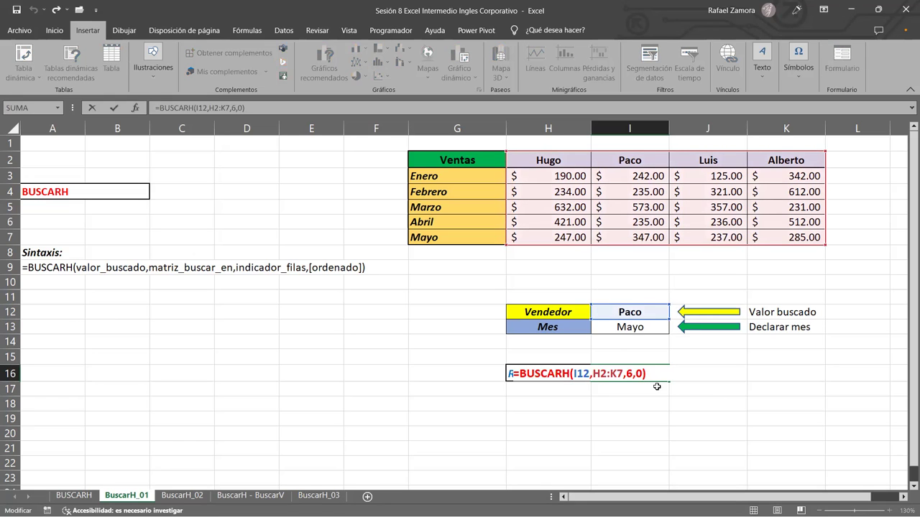
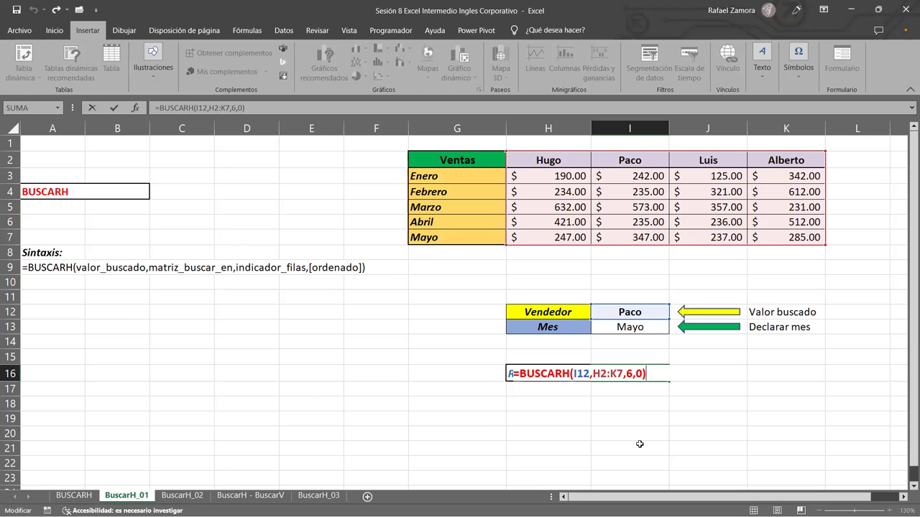
- Commit =BUSCARH(I12,H2:K7,6,0) in I16, using row index 6 to return $347.00
{"action": "left_click", "coordinate": [584, 372]}
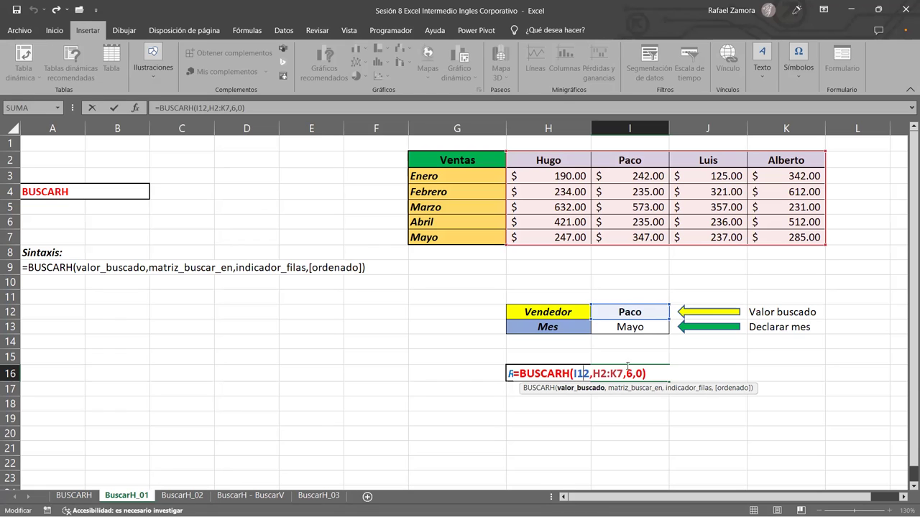
{"action": "double_click", "coordinate": [629, 373]}
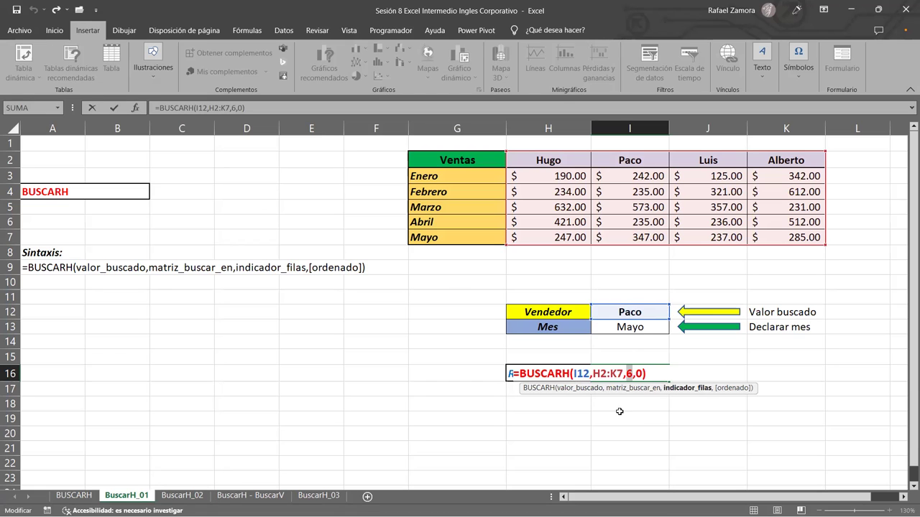
{"action": "mouse_move", "coordinate": [629, 372]}
{"action": "left_click", "coordinate": [628, 374]}
{"action": "double_click", "coordinate": [627, 373]}
{"action": "key", "text": "ctrl+Return"}
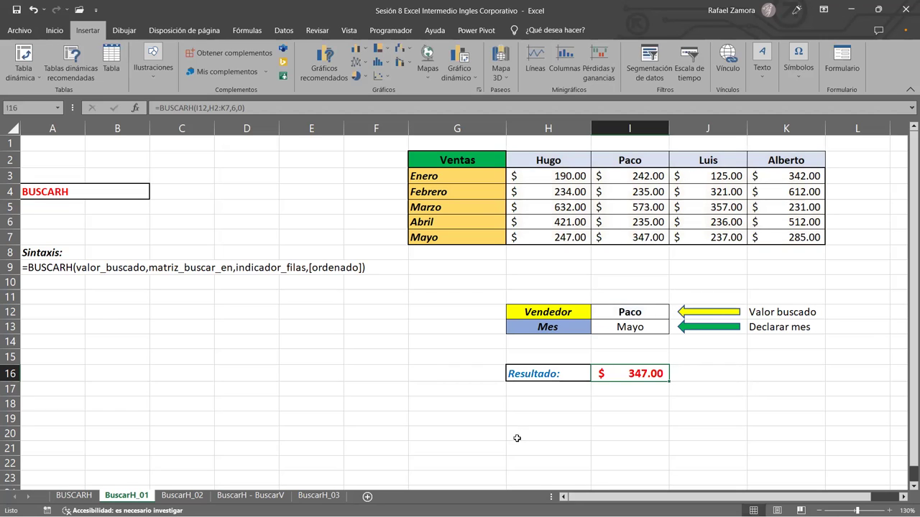